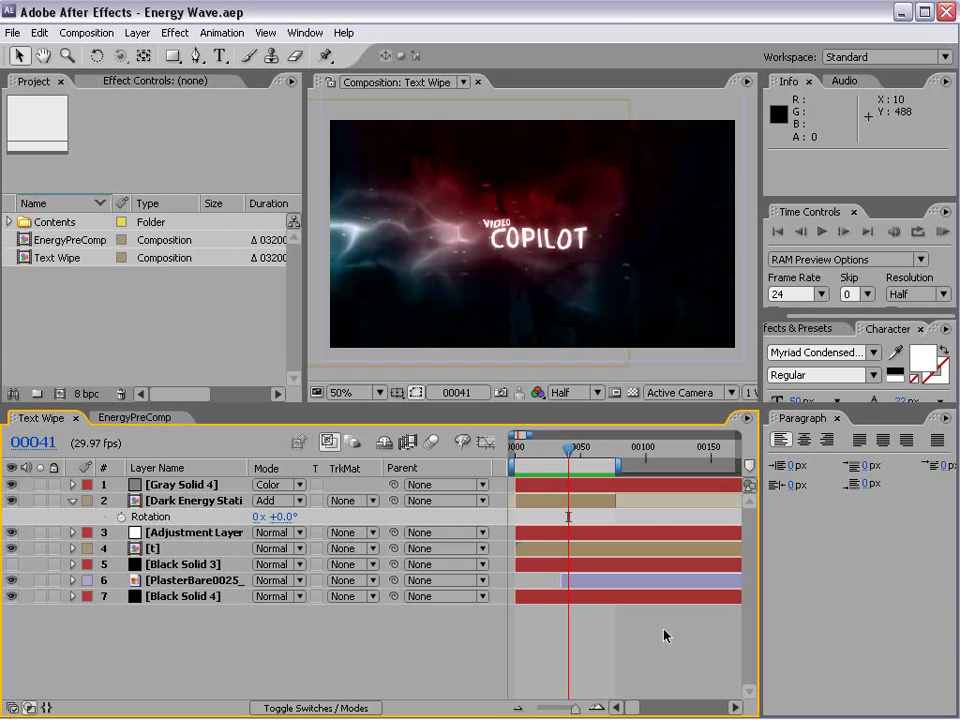
Preview the finished title animation, then open EnergyPreComp and scrub through its energy
key("KP_0")
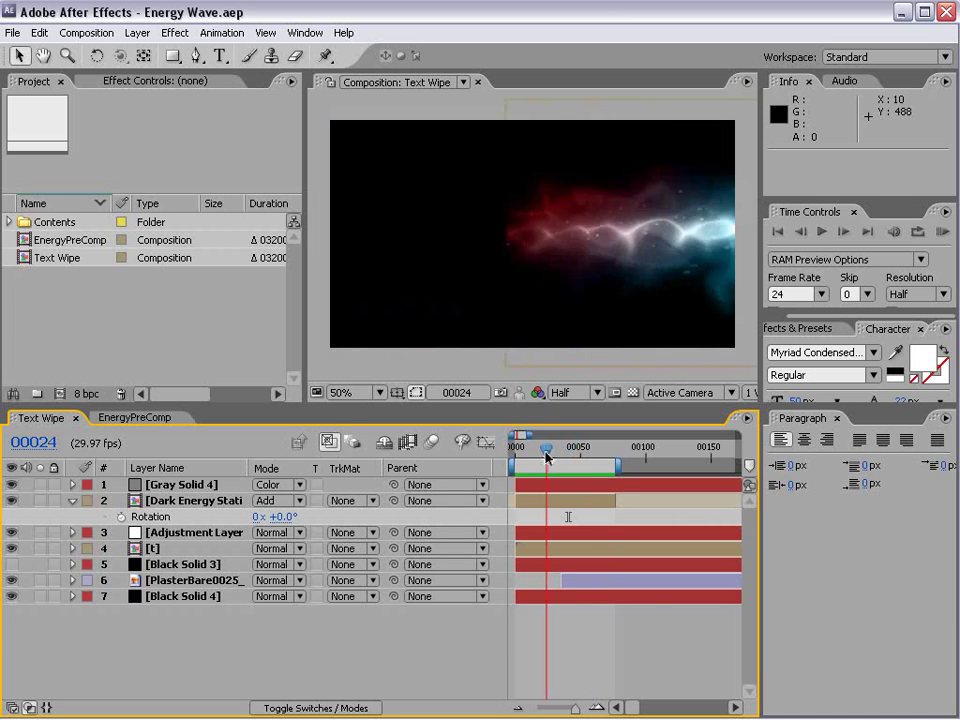
left_click_drag(558, 463, 567, 463)
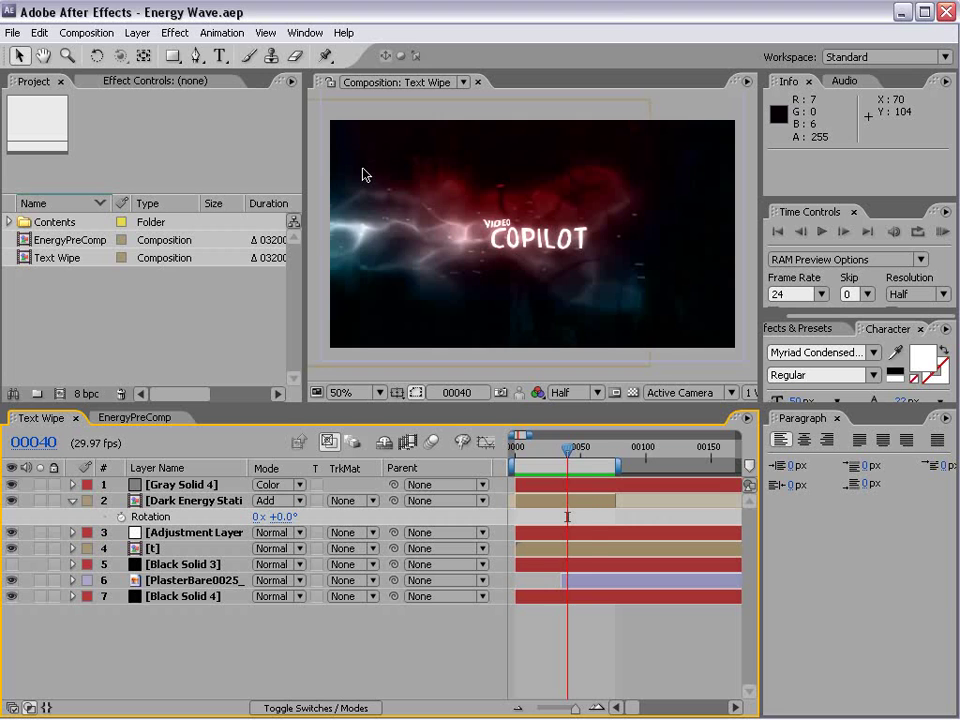
key("space")
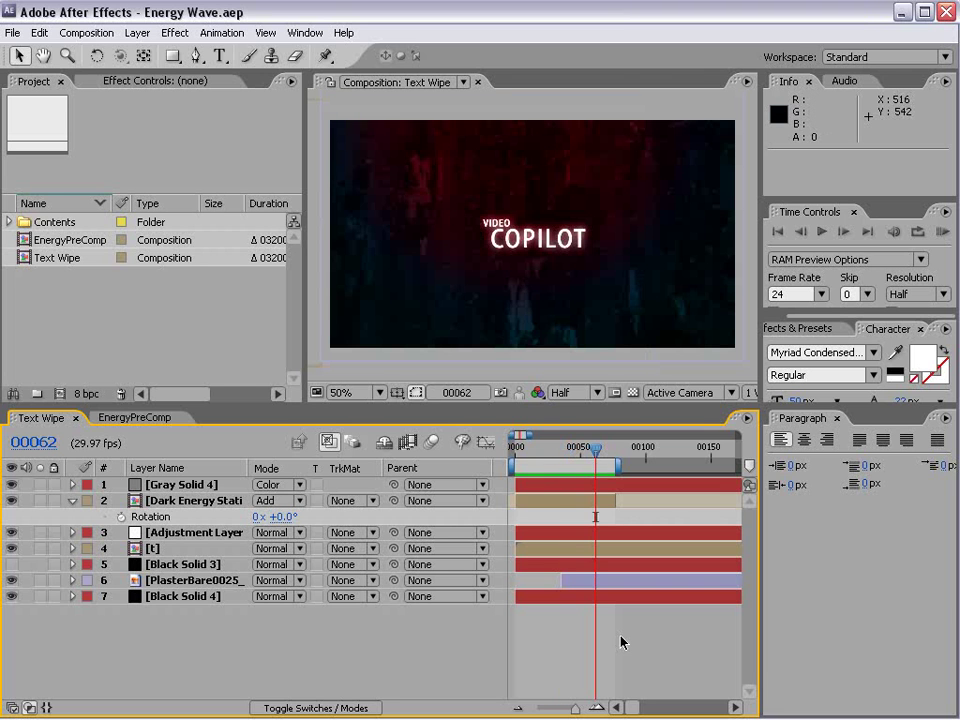
double_click(72, 240)
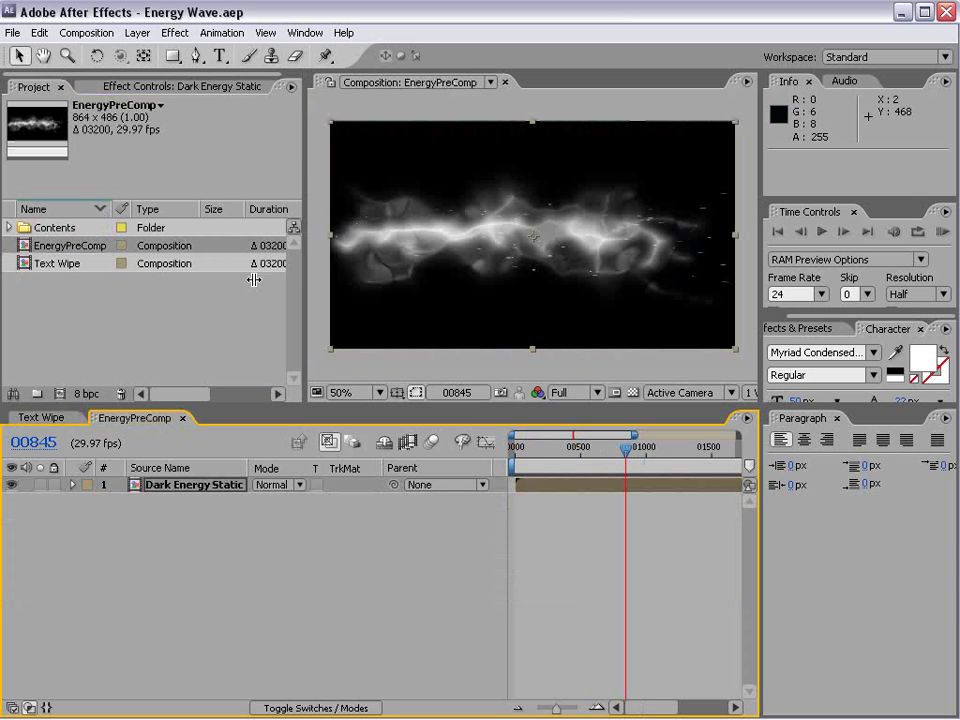
left_click_drag(568, 446, 608, 461)
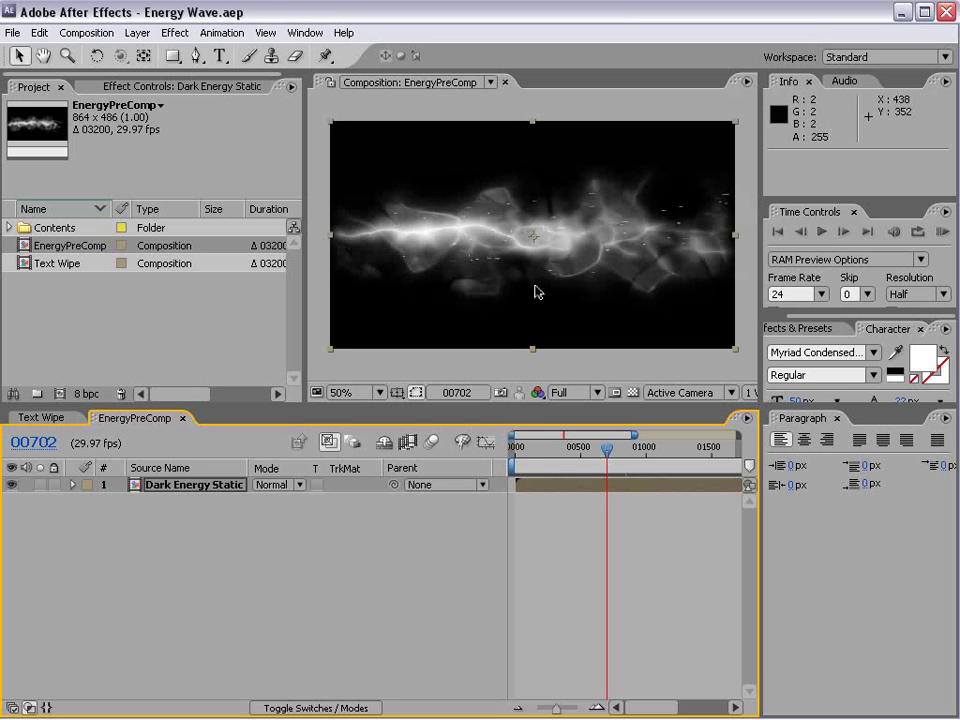
Create Comp 4 using the NTSC D1 Widescreen Square Pixel preset (864×486, 300 frames)
left_click(86, 32)
left_click(88, 52)
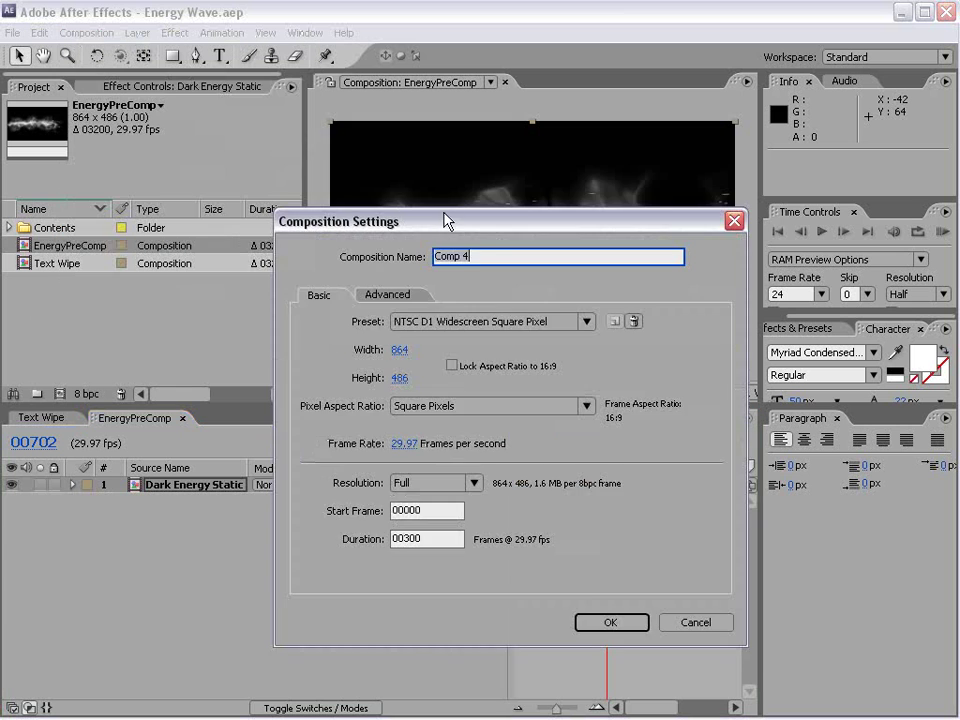
left_click_drag(447, 221, 360, 192)
left_click(330, 292)
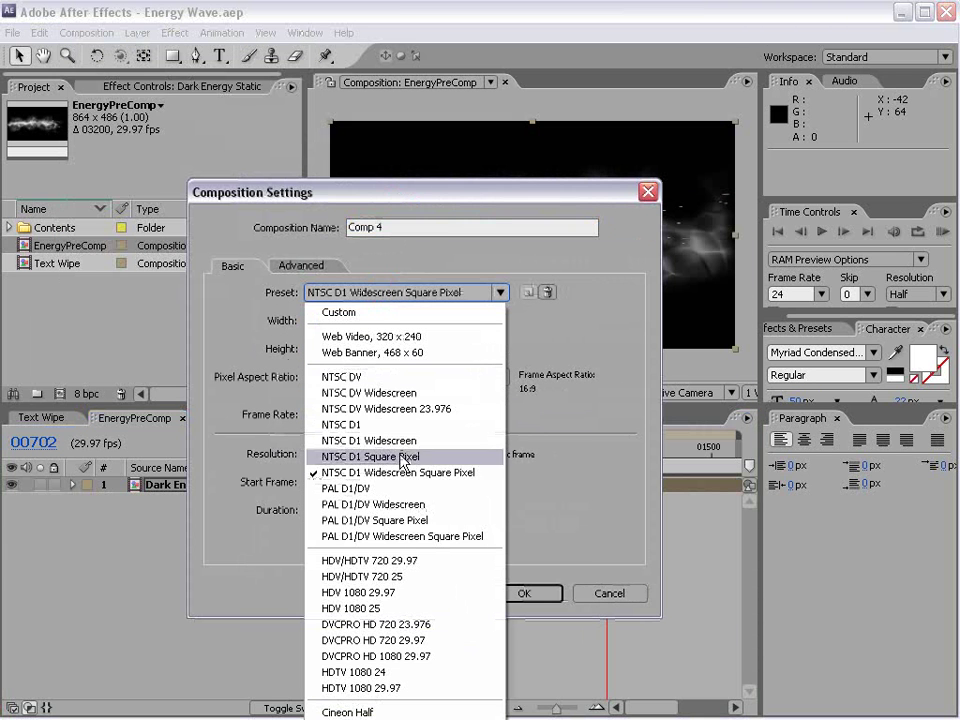
left_click(460, 484)
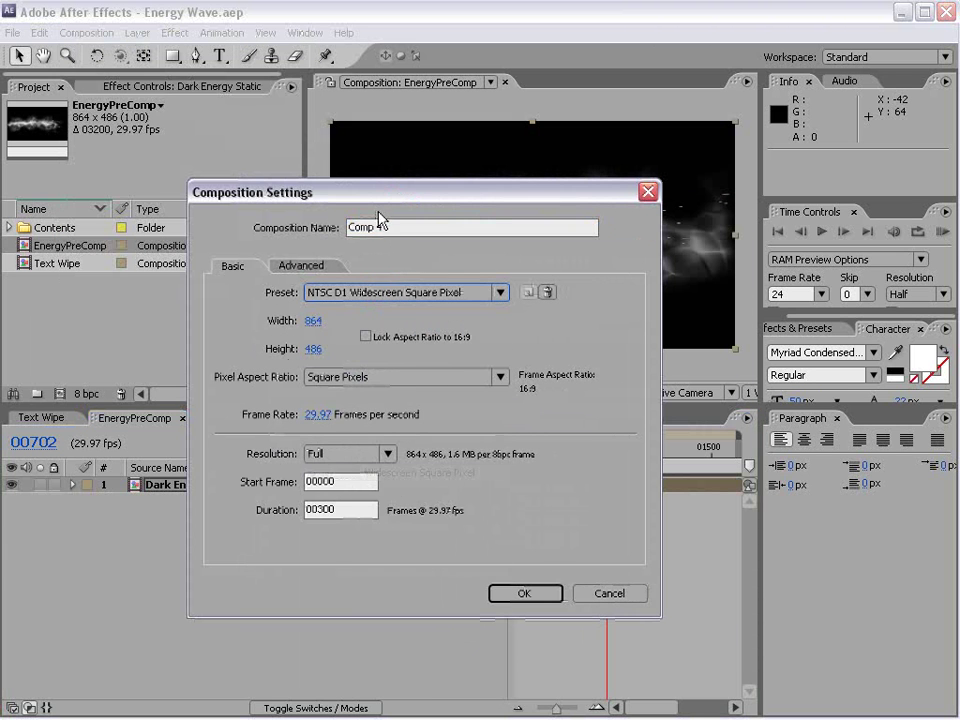
left_click(522, 592)
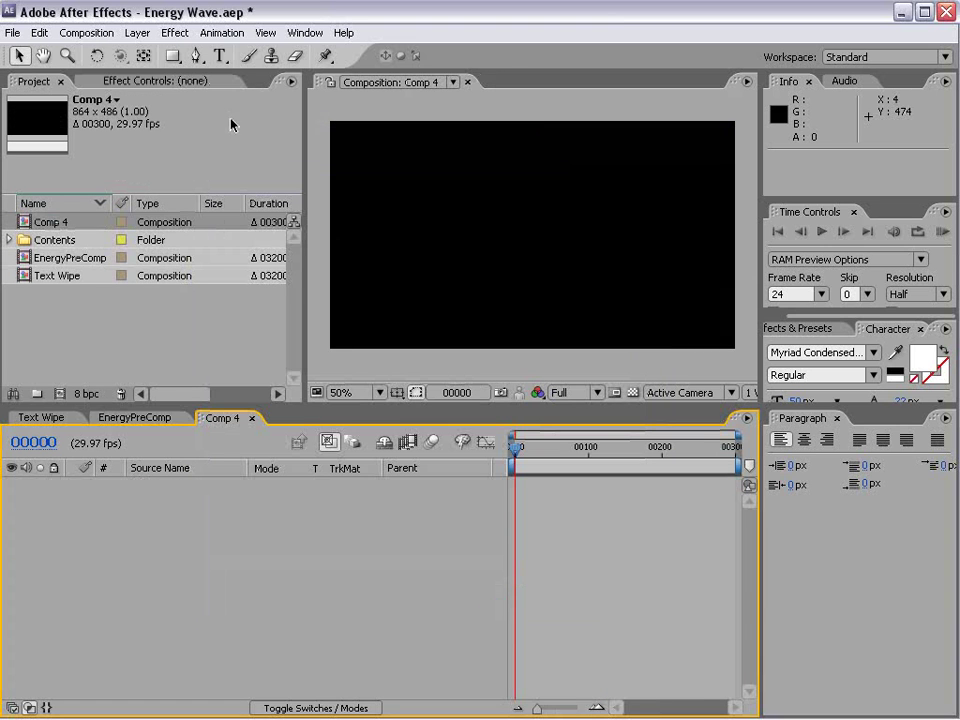
Add a VIDEO text layer near the frame centre
left_click(219, 56)
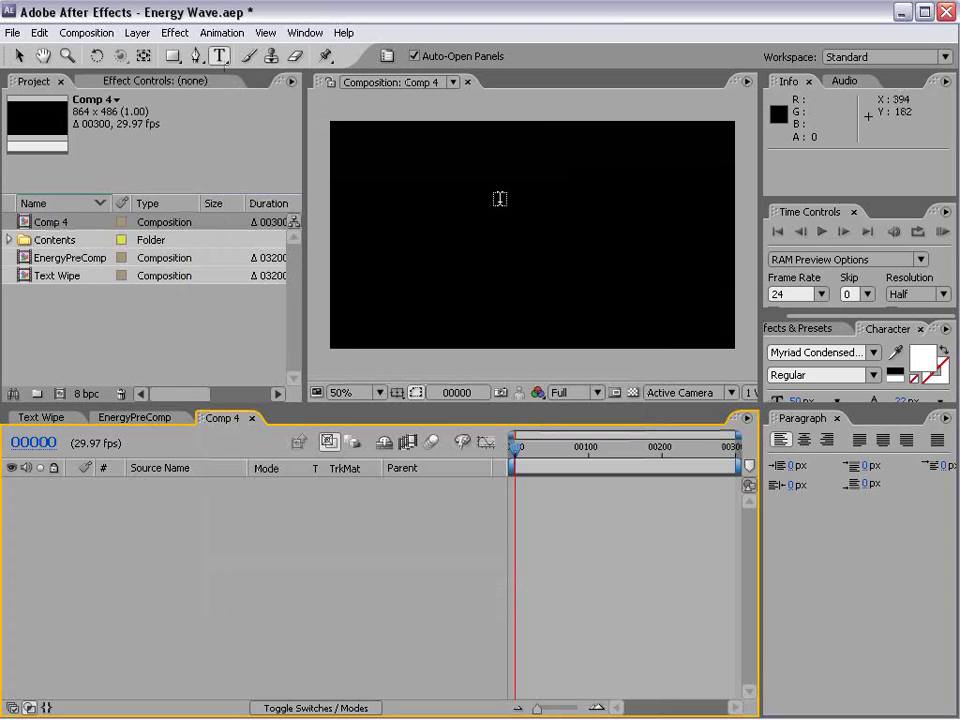
left_click(487, 215)
type("VIDEO")
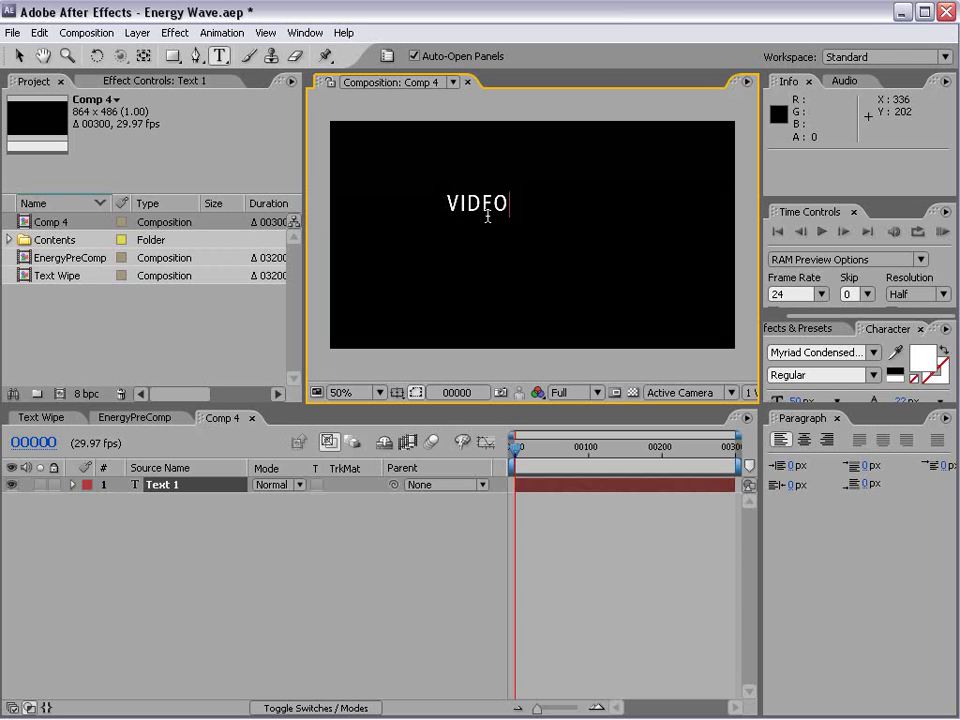
key("KP_Enter")
Duplicate the VIDEO text, move the copy below it, and change it to COPILOT
key("ctrl+d")
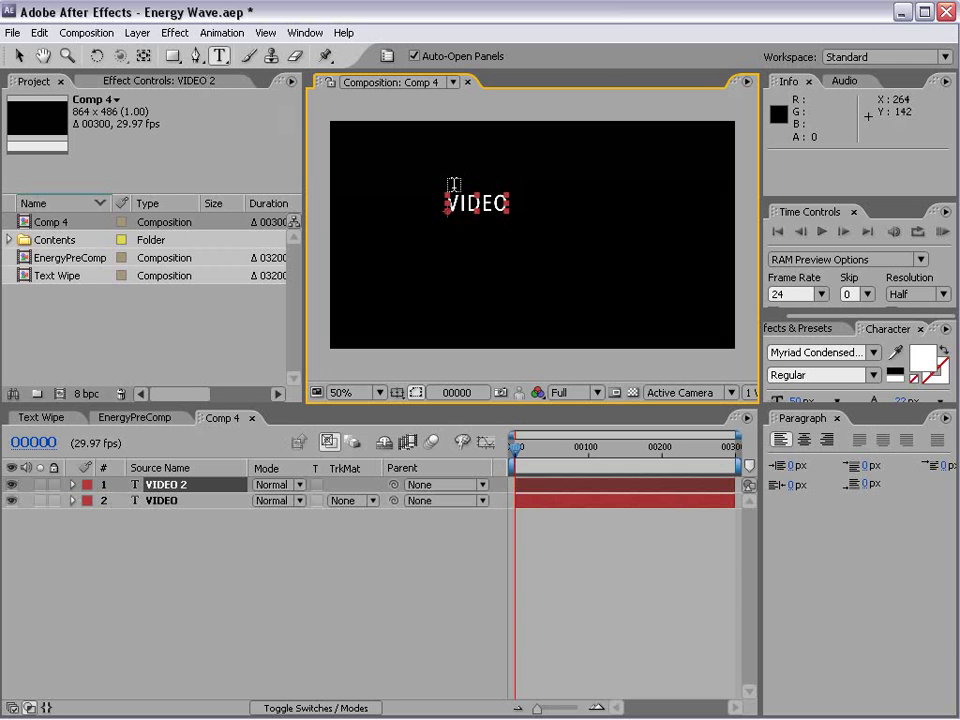
key("v")
left_click_drag(487, 215, 496, 256)
double_click(497, 251)
type("C")
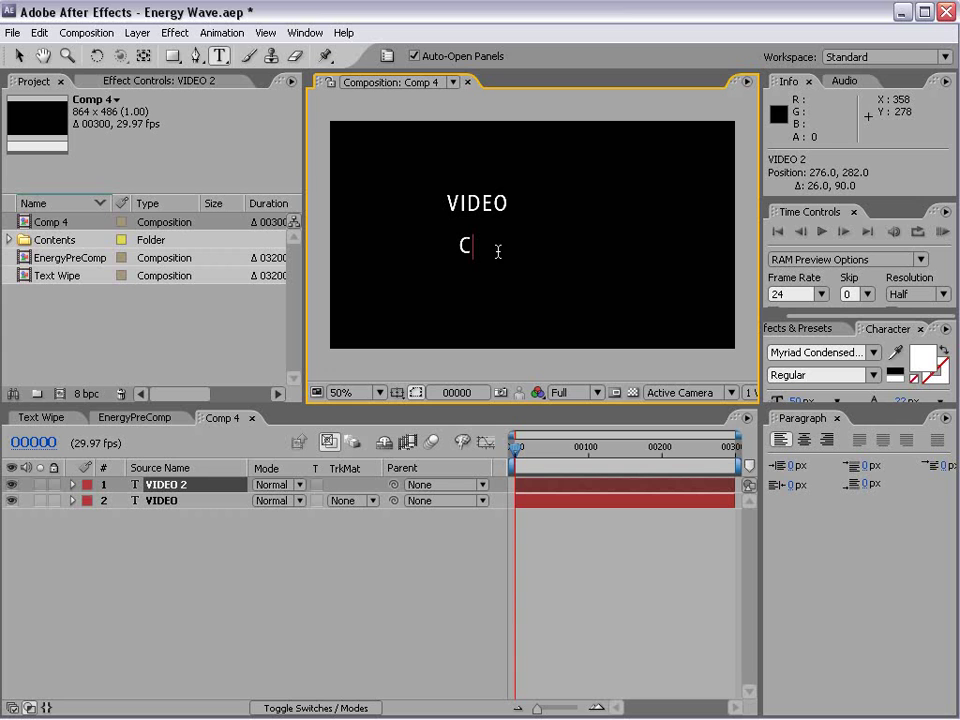
type("OPILOT")
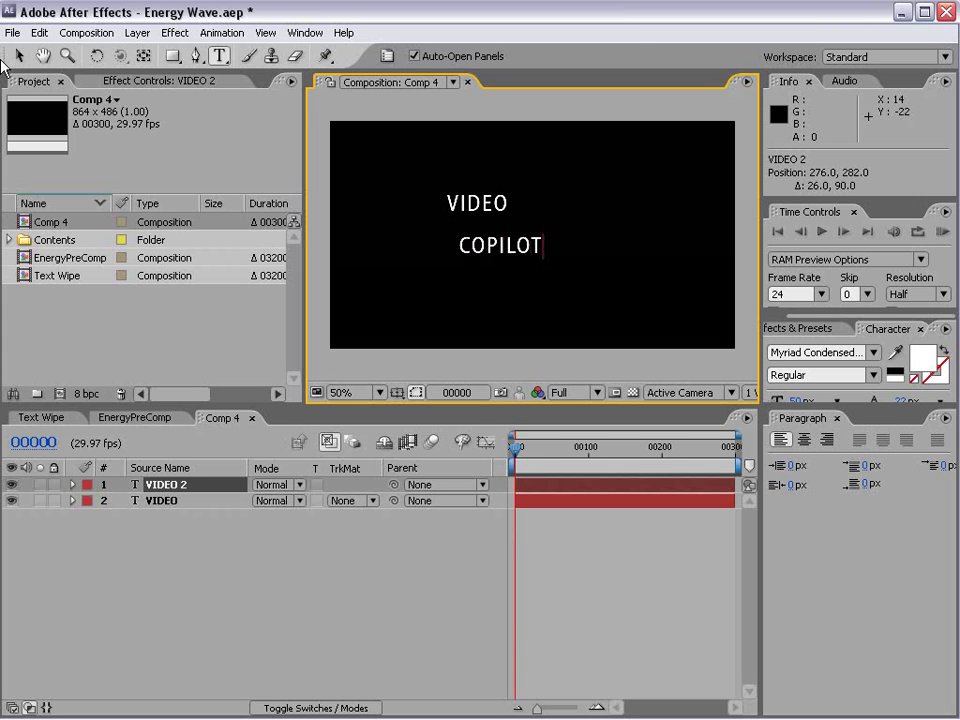
left_click(15, 57)
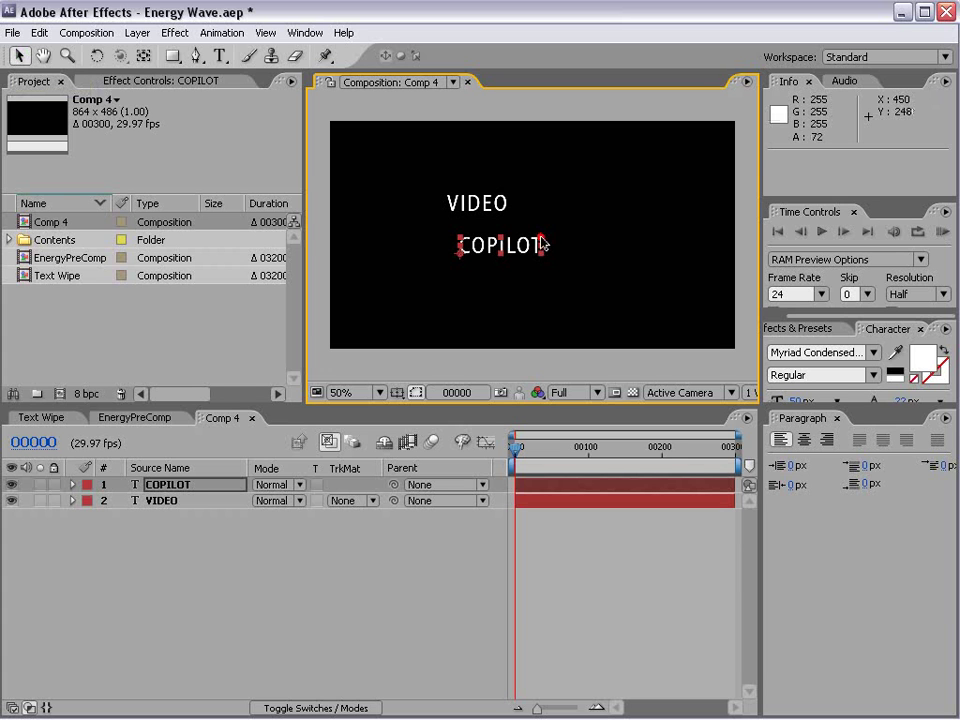
Scale COPILOT up to 144% and VIDEO down to about 59%, then preview the layout
left_click_drag(541, 244, 574, 223)
left_click(500, 197)
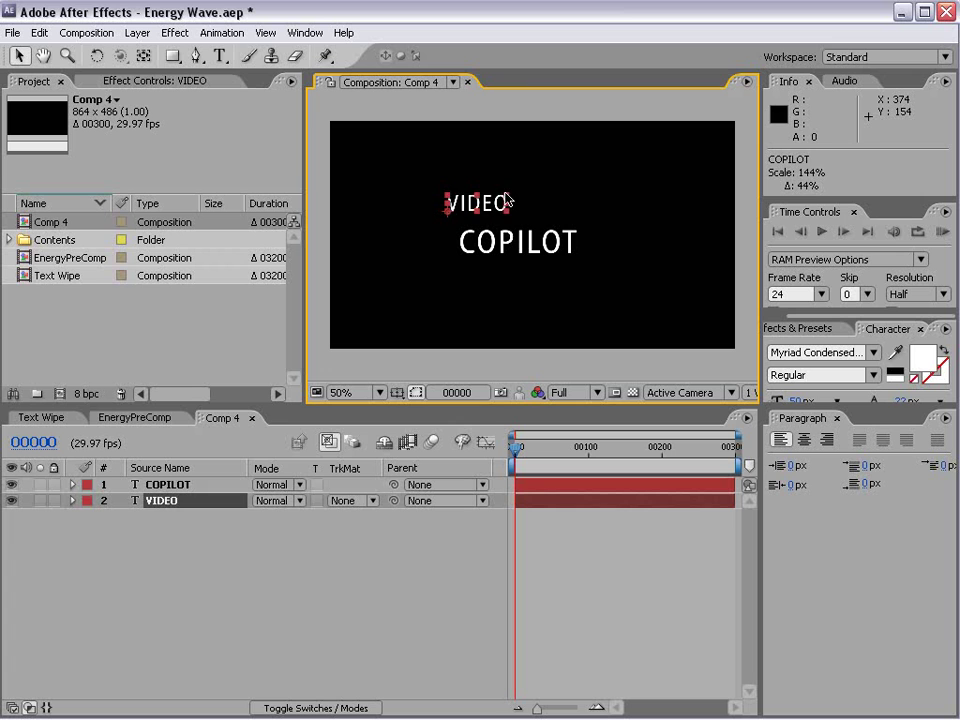
left_click_drag(506, 198, 481, 207)
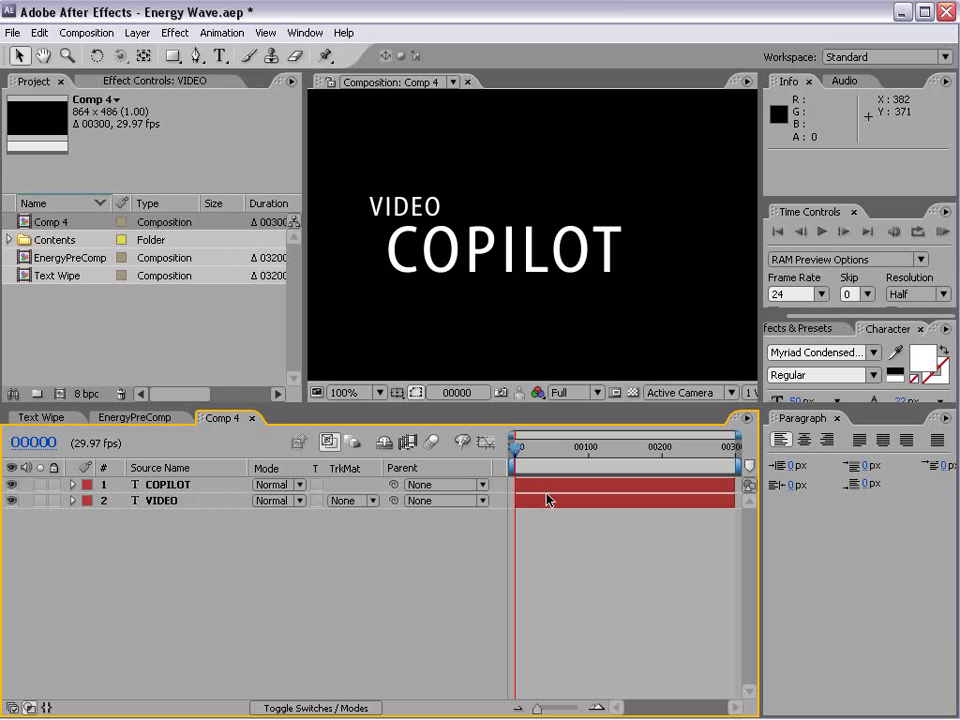
key("KP_0")
key("comma")
Pre-compose the VIDEO and COPILOT text layers into a composition named Title
left_click(168, 484)
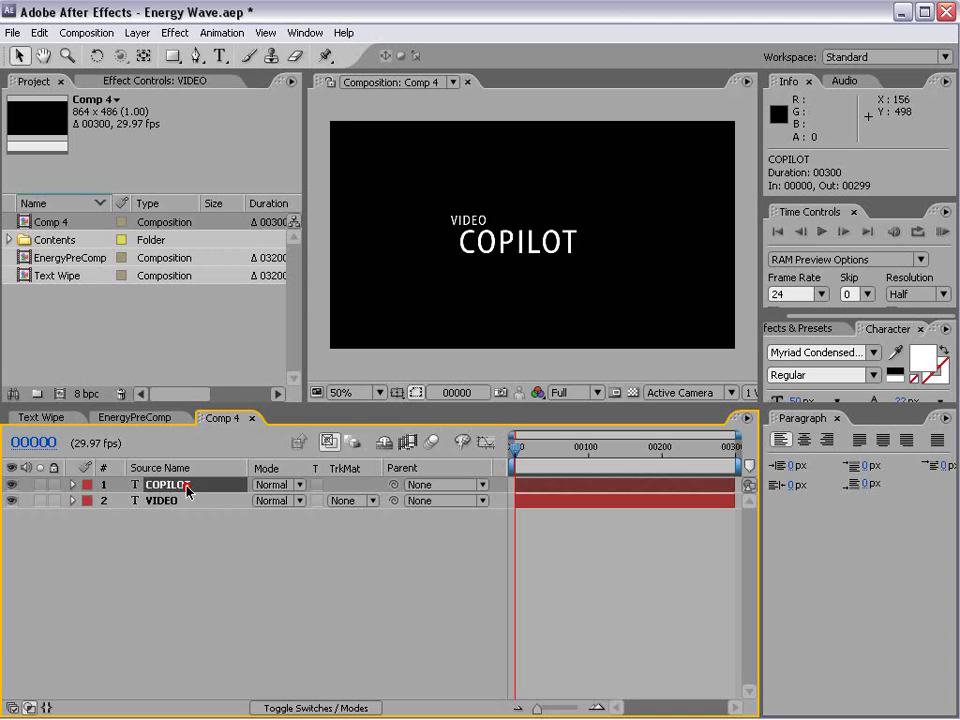
left_click(134, 31)
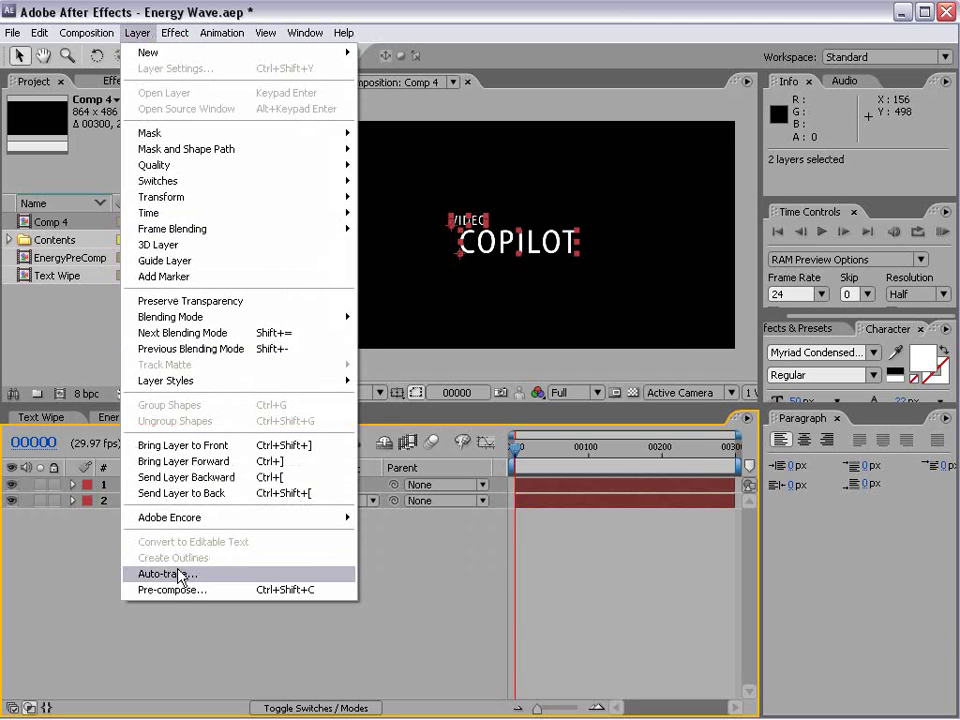
left_click(187, 594)
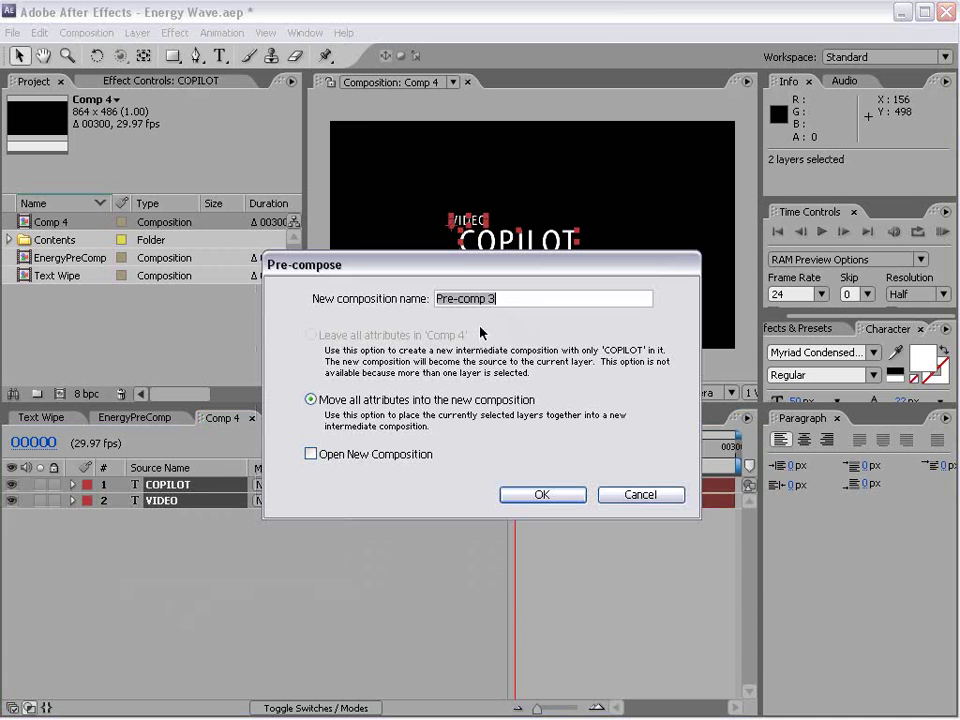
type("Title")
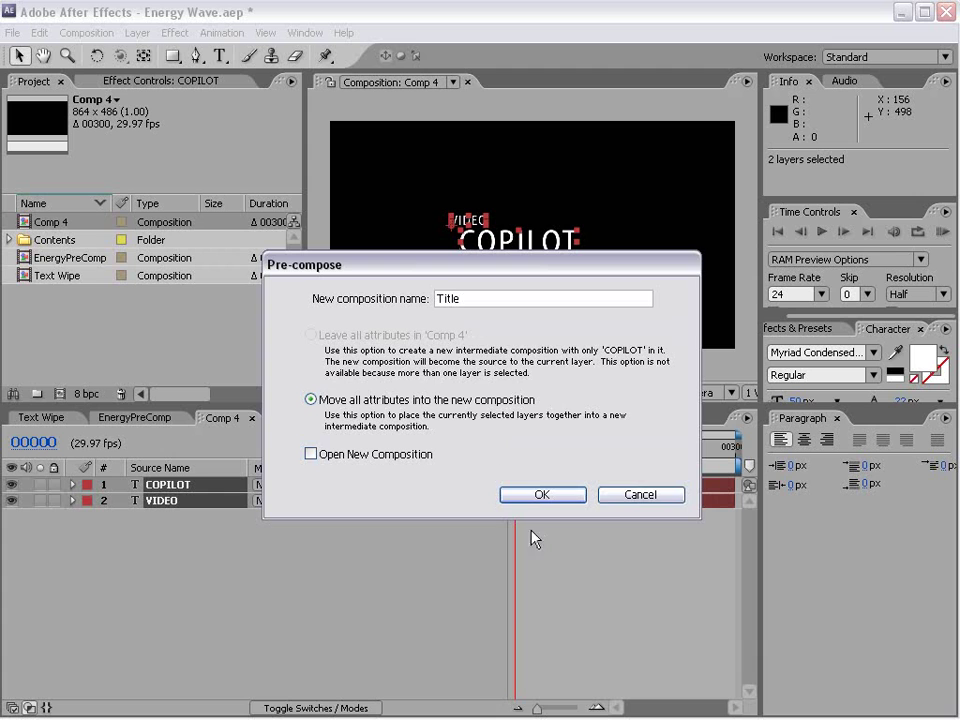
left_click(541, 494)
key("slash")
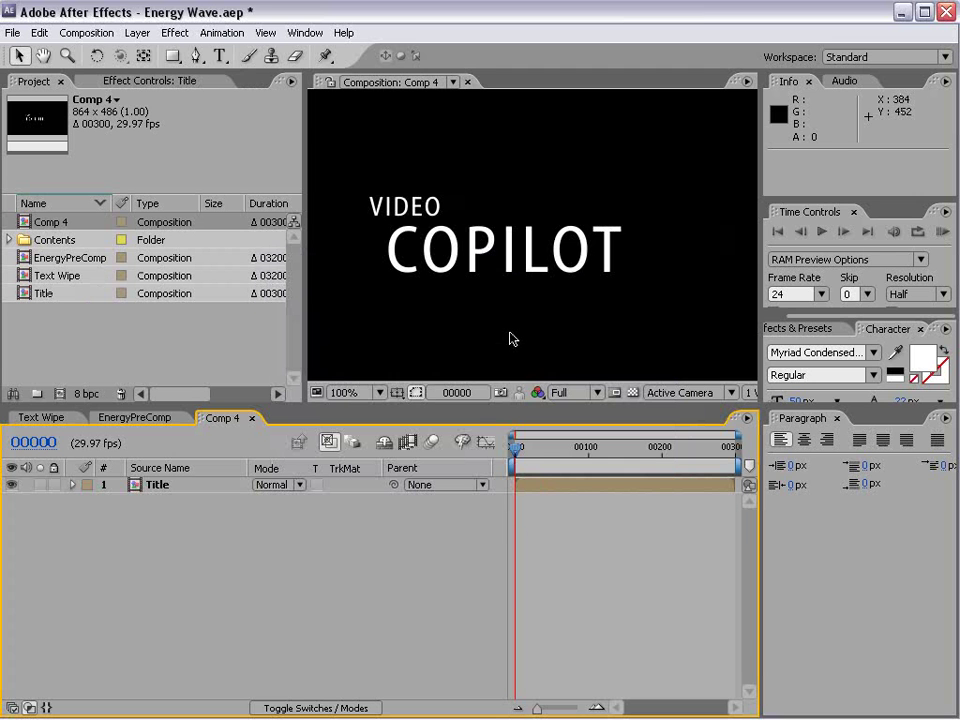
key("comma")
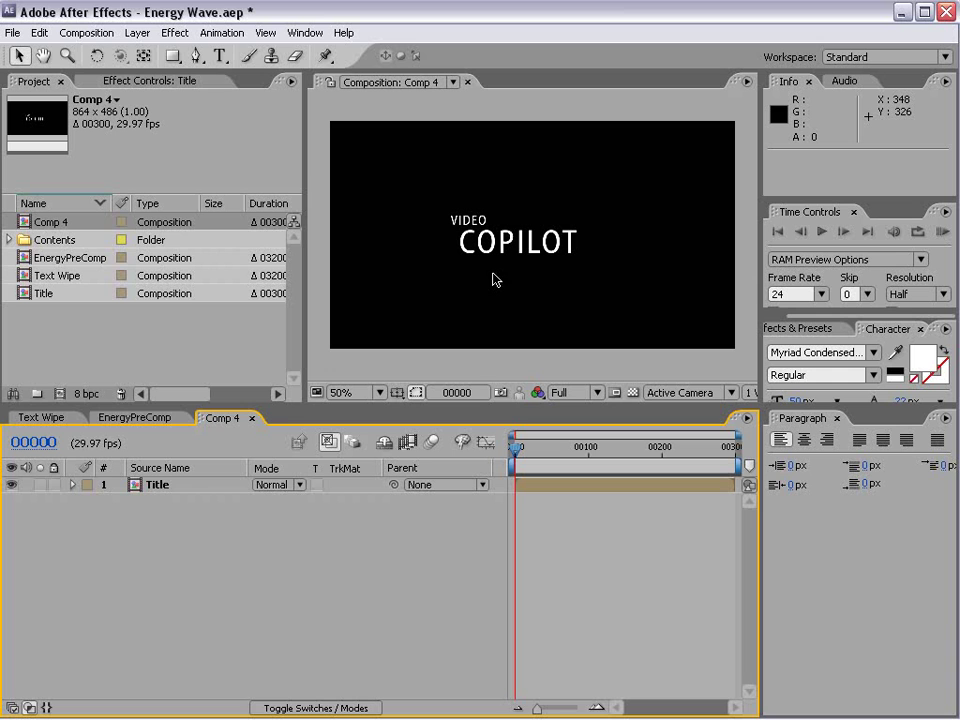
Add EnergyPreComp above the title and keyframe its Position off-screen right at frame 0
left_click_drag(68, 258, 538, 240)
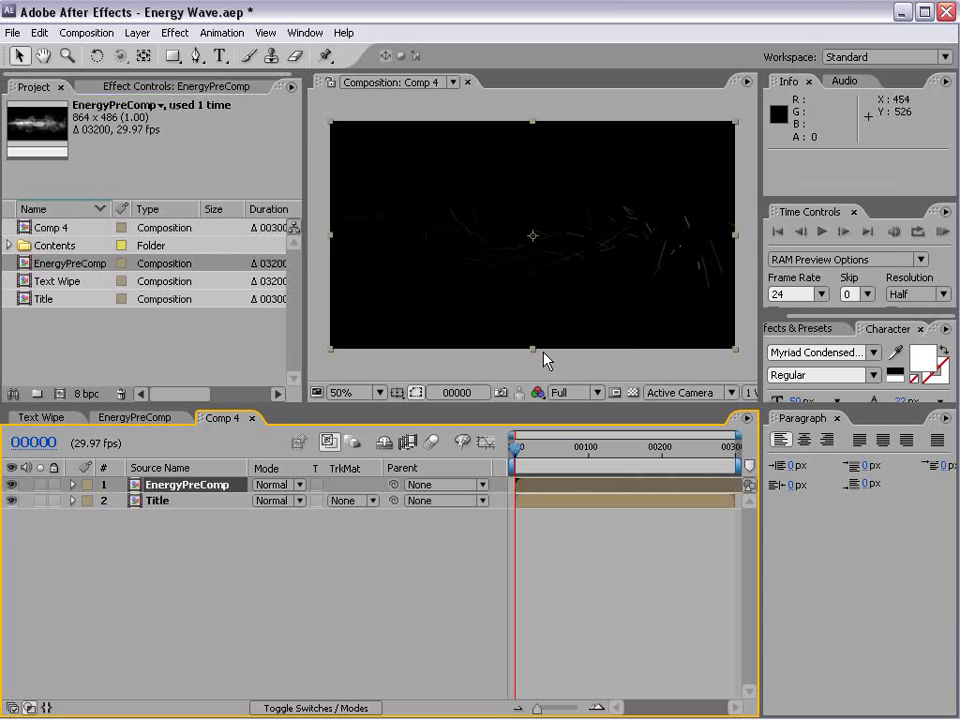
mouse_move(518, 447)
left_mouse_down()
mouse_move(574, 450)
mouse_move(538, 455)
left_mouse_up()
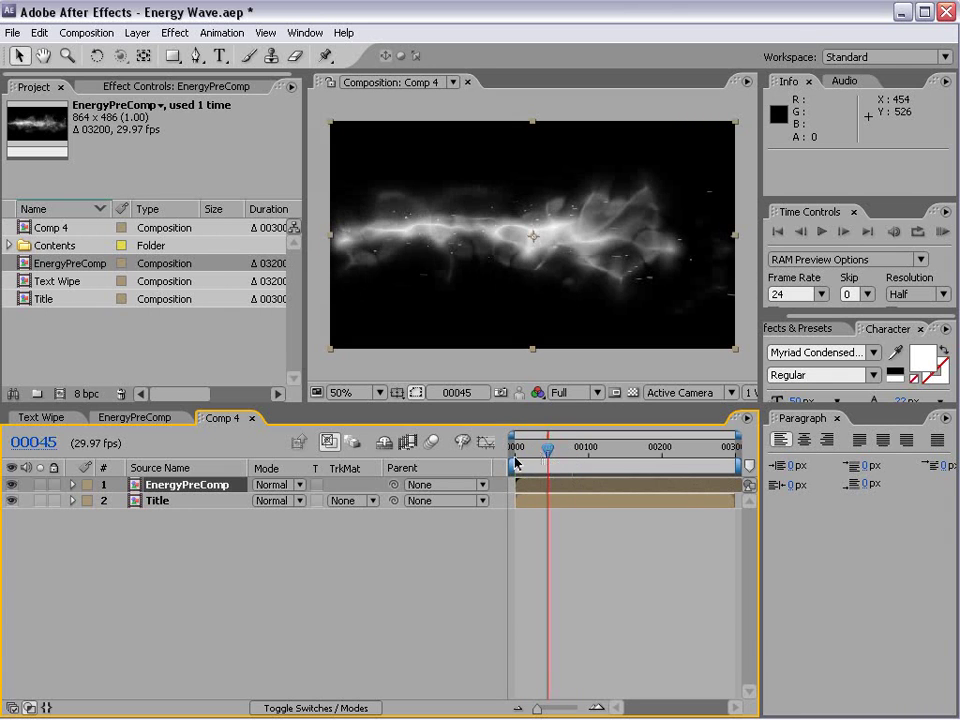
left_click(516, 462)
key("p")
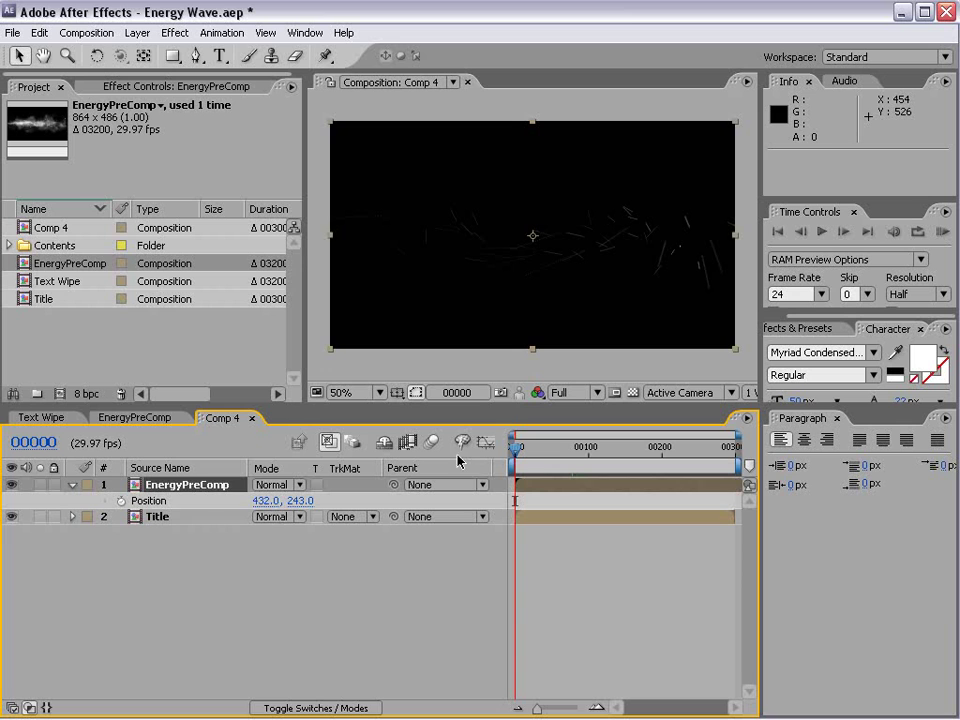
left_click(121, 500)
left_click_drag(392, 272, 759, 290)
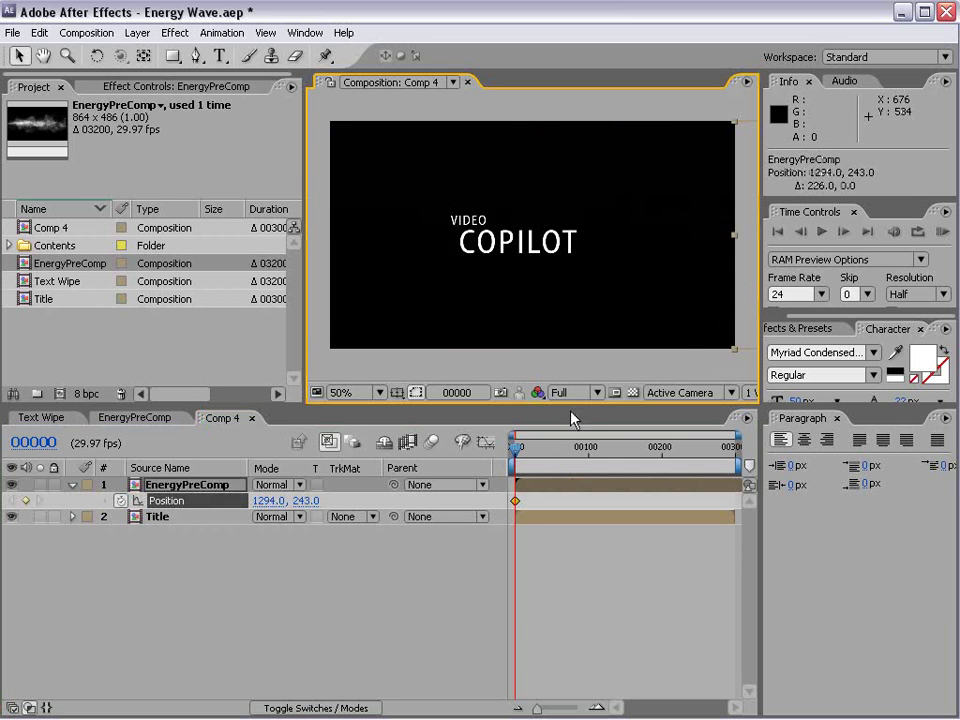
Keyframe the energy off-screen left at frame 00112 and set its Mode to Screen
left_click(599, 452)
left_click_drag(742, 311, 339, 306)
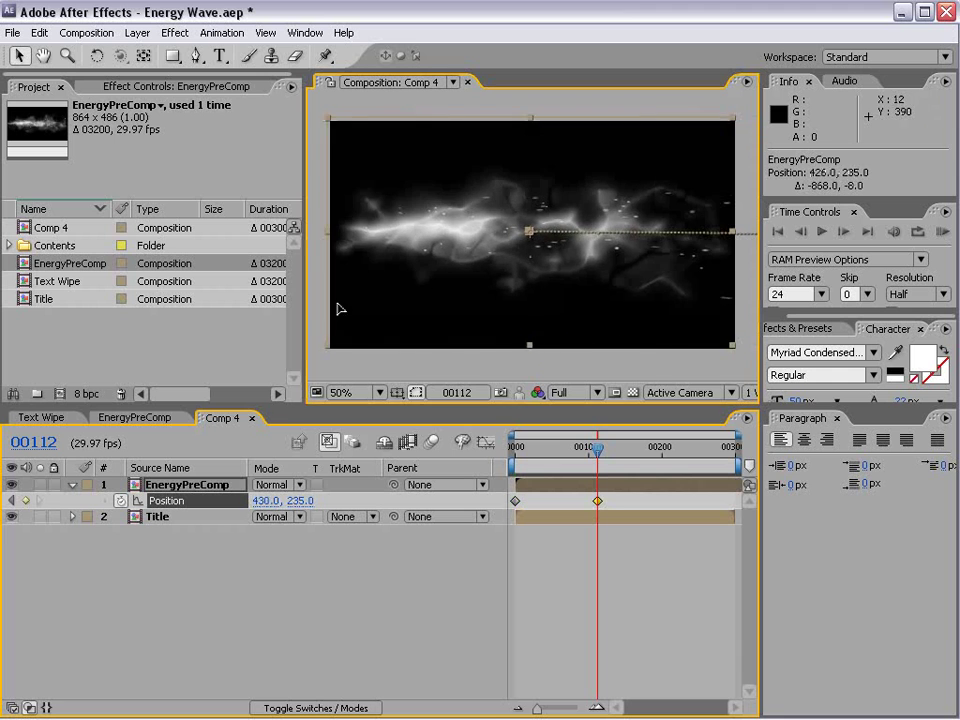
mouse_move(671, 315)
left_mouse_down()
mouse_move(363, 305)
mouse_move(296, 315)
left_mouse_up()
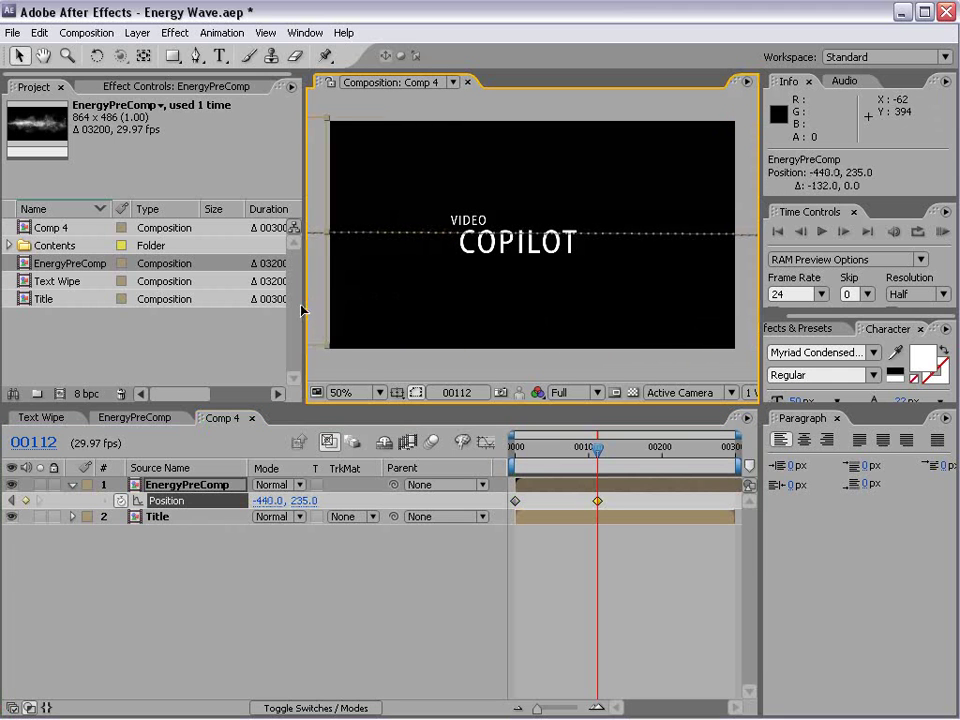
left_click(289, 486)
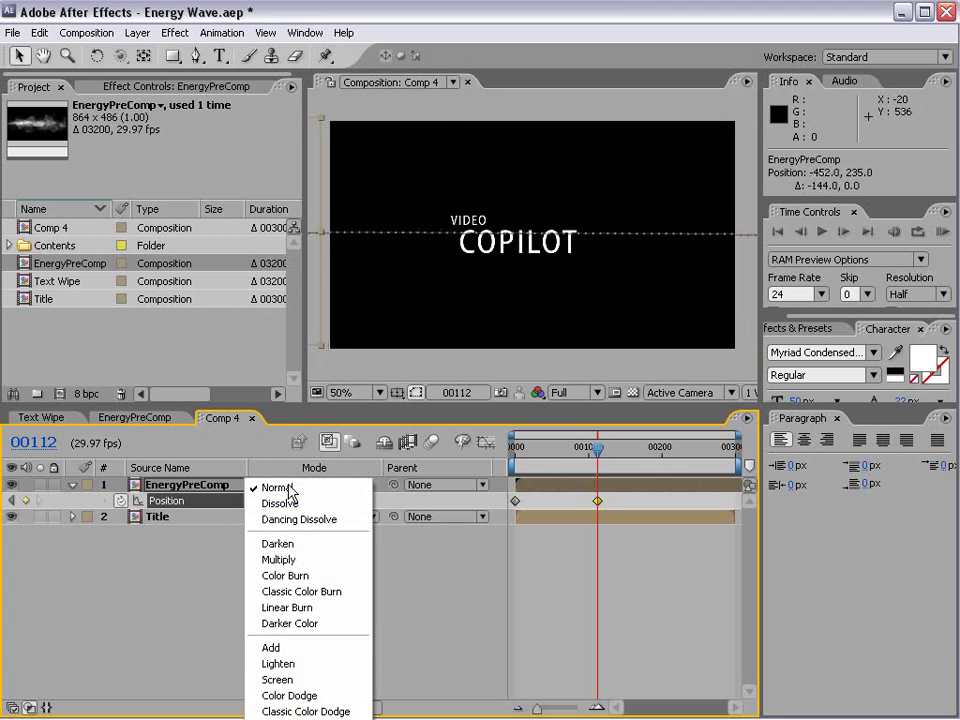
left_click(277, 679)
left_click(557, 449)
mouse_move(557, 449)
left_mouse_down()
mouse_move(538, 448)
mouse_move(580, 448)
left_mouse_up()
Create a new solid layer named Colorize
left_click(585, 557)
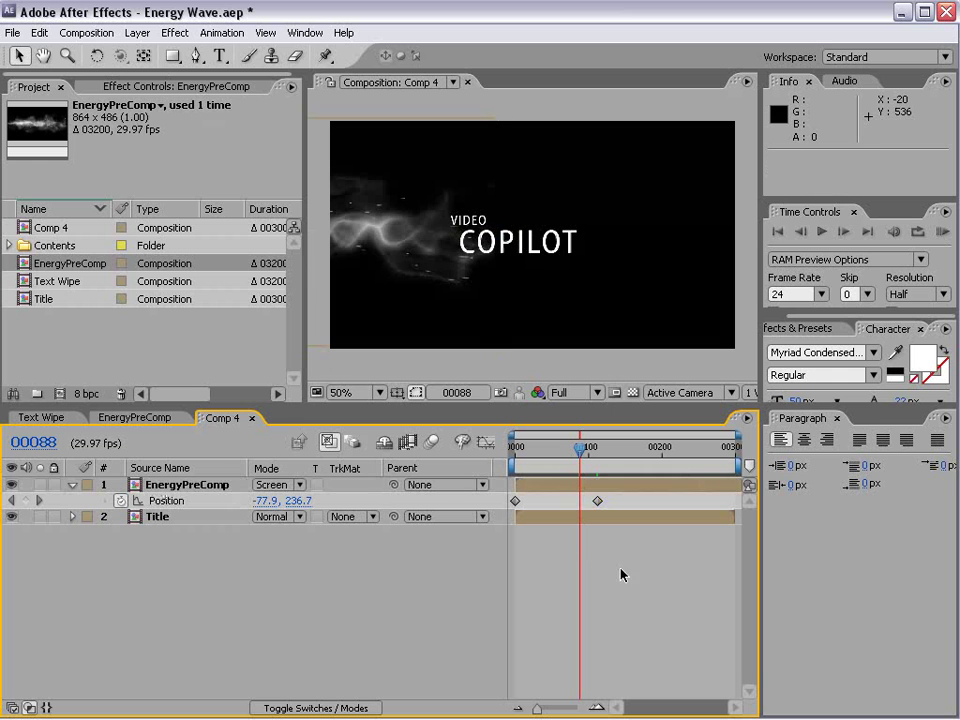
left_click(138, 33)
mouse_move(148, 52)
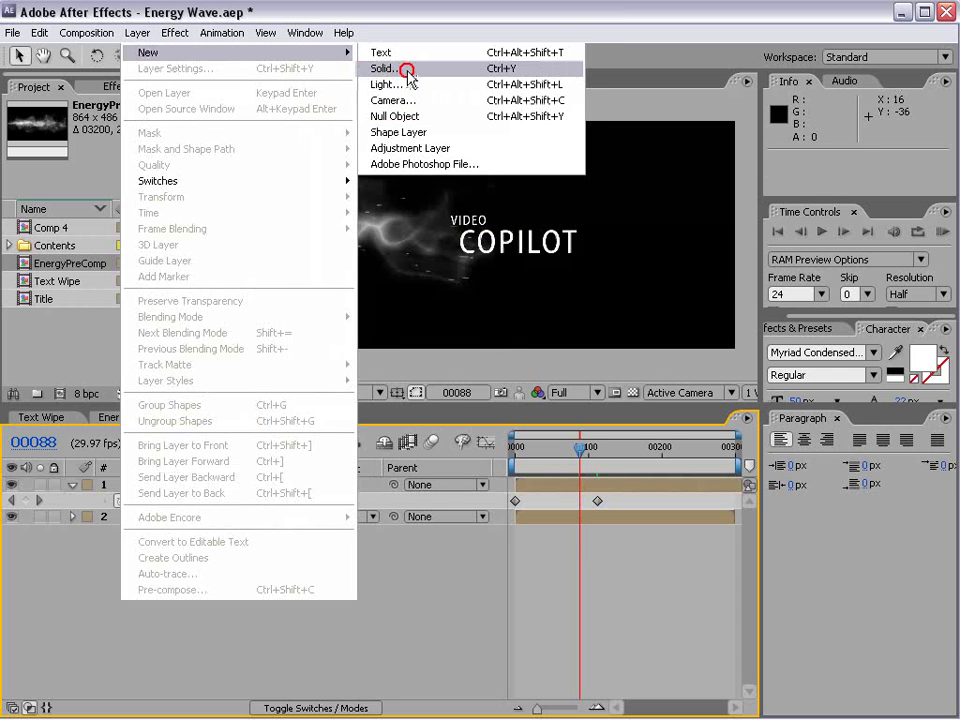
left_click(400, 69)
type("C")
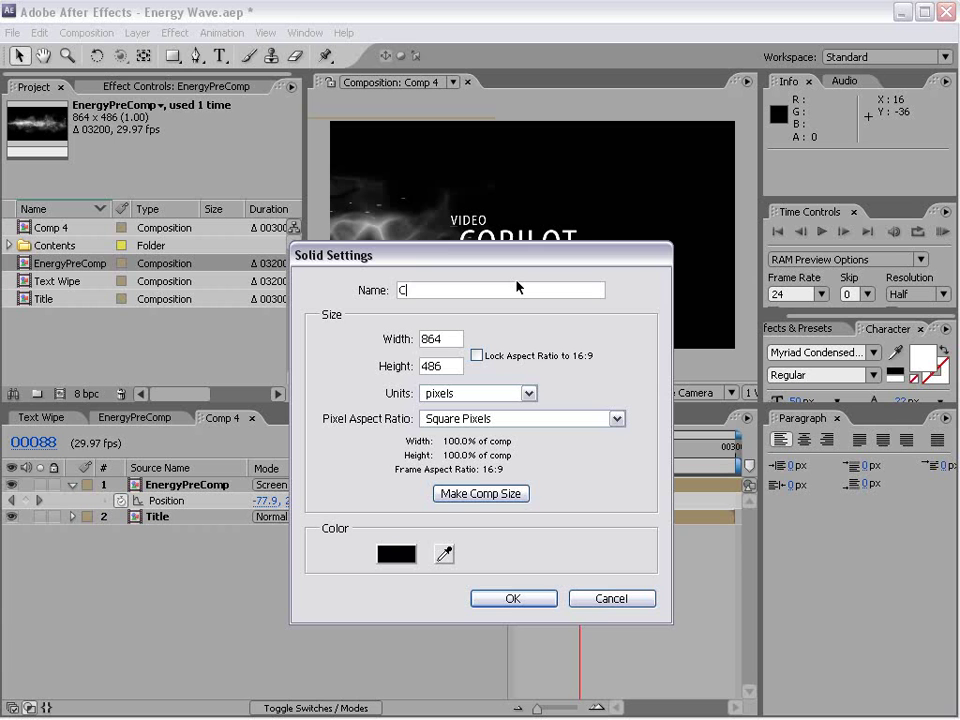
type("olorize")
left_click(512, 599)
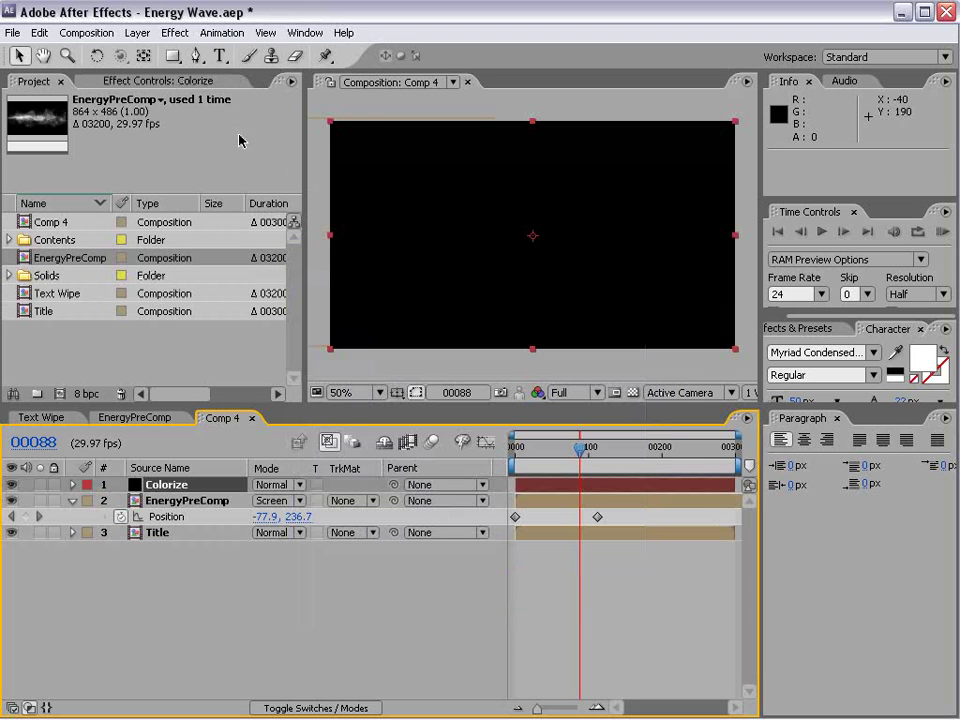
Apply a radial Ramp to Colorize with a red start colour and bright cyan end colour
left_click(174, 33)
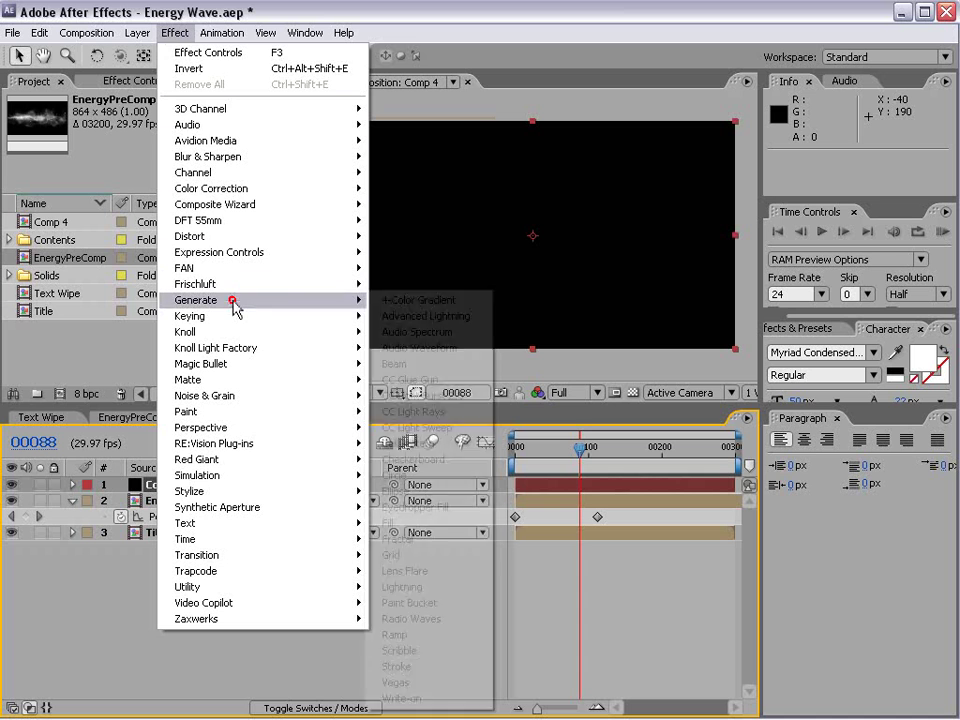
mouse_move(196, 300)
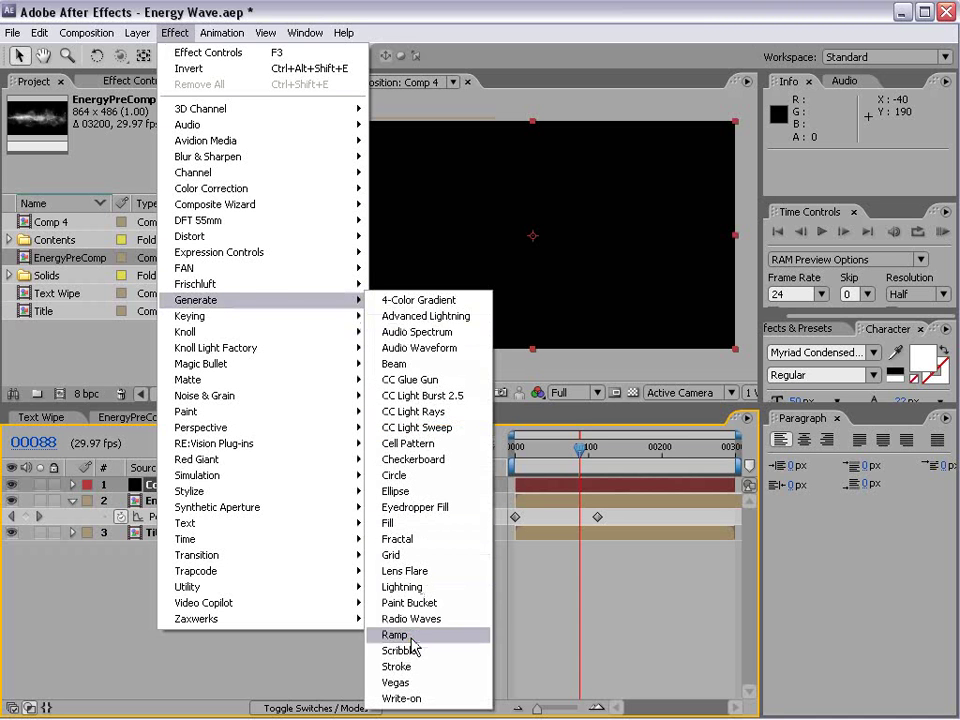
left_click(440, 634)
left_click(172, 211)
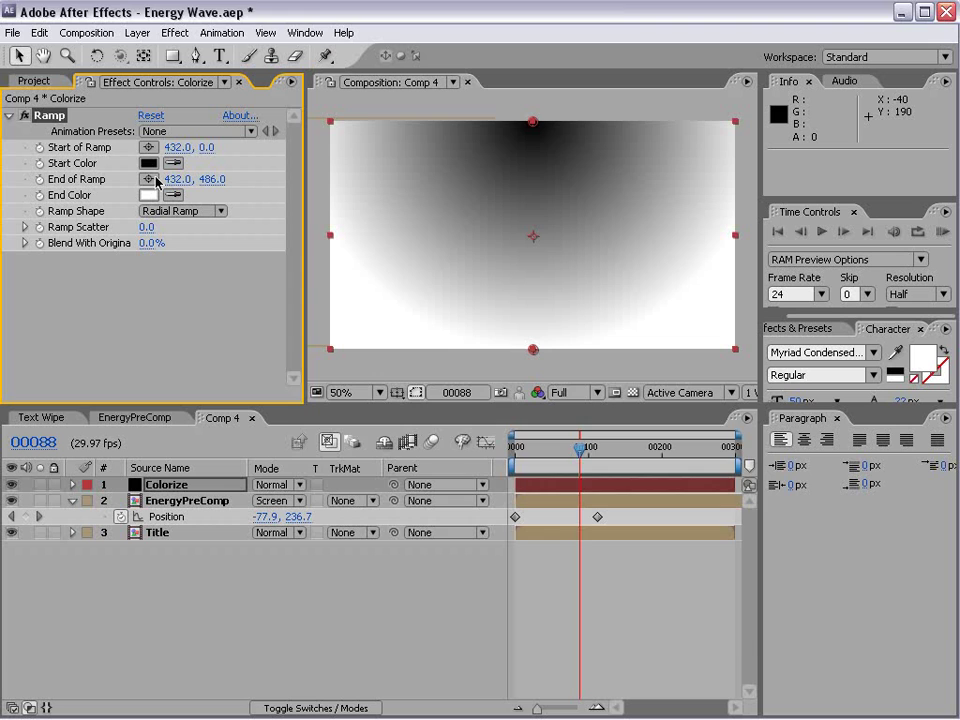
left_click(148, 163)
left_click(548, 406)
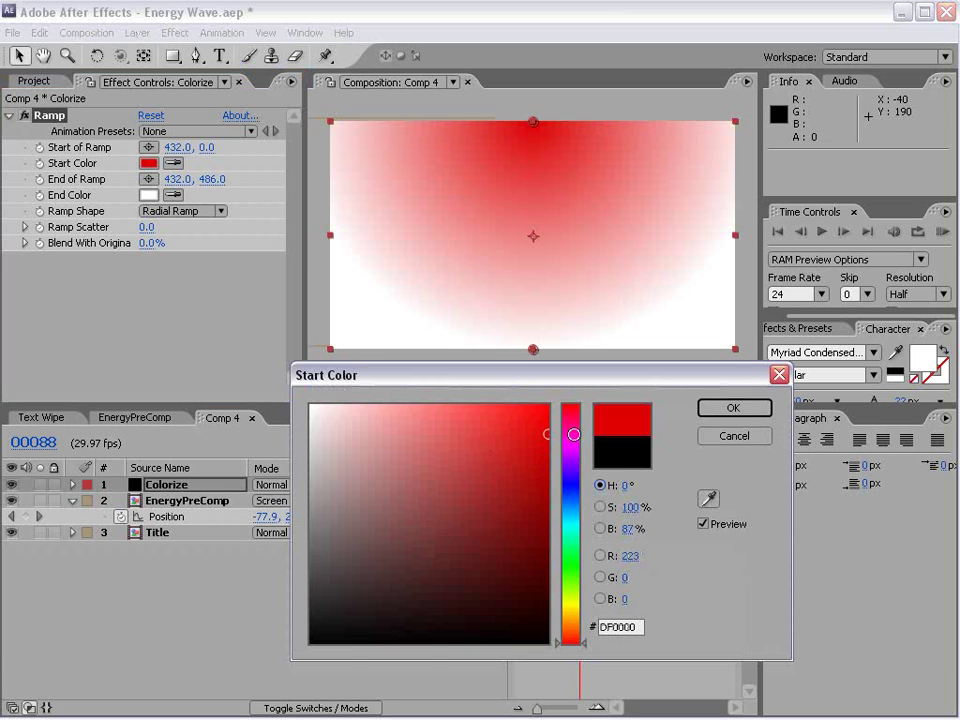
left_click(733, 407)
left_click(148, 195)
left_click(570, 519)
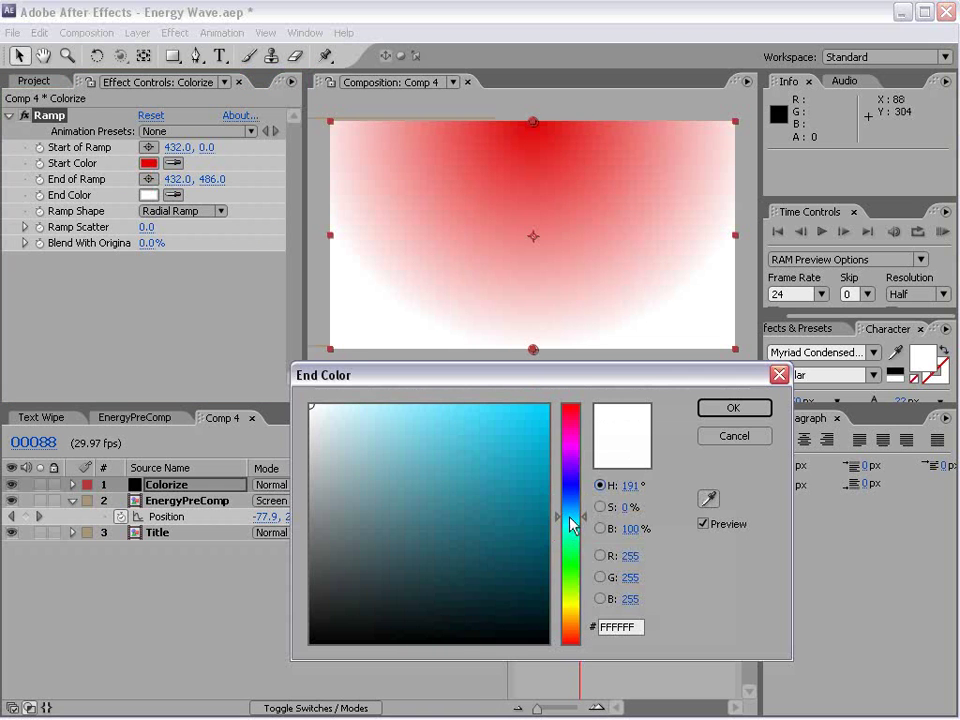
left_click_drag(506, 416, 548, 406)
left_click_drag(580, 533, 571, 531)
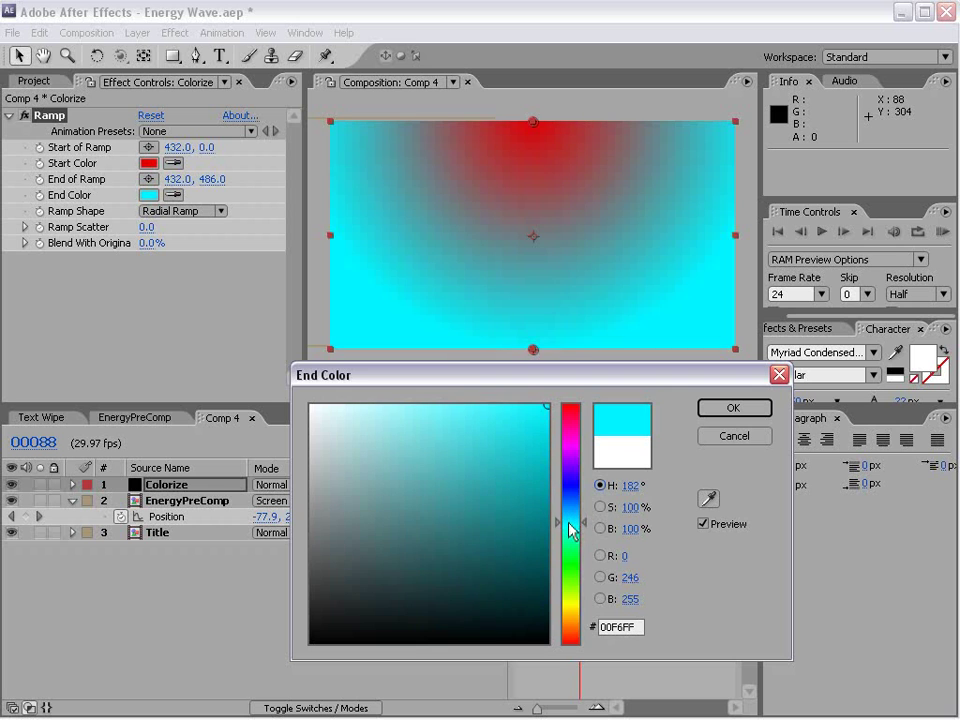
left_click(733, 408)
Move the ramp centre to mid-frame, push its edge lower, and set Colorize to Color mode
left_click_drag(533, 122, 533, 219)
left_click_drag(533, 349, 533, 407)
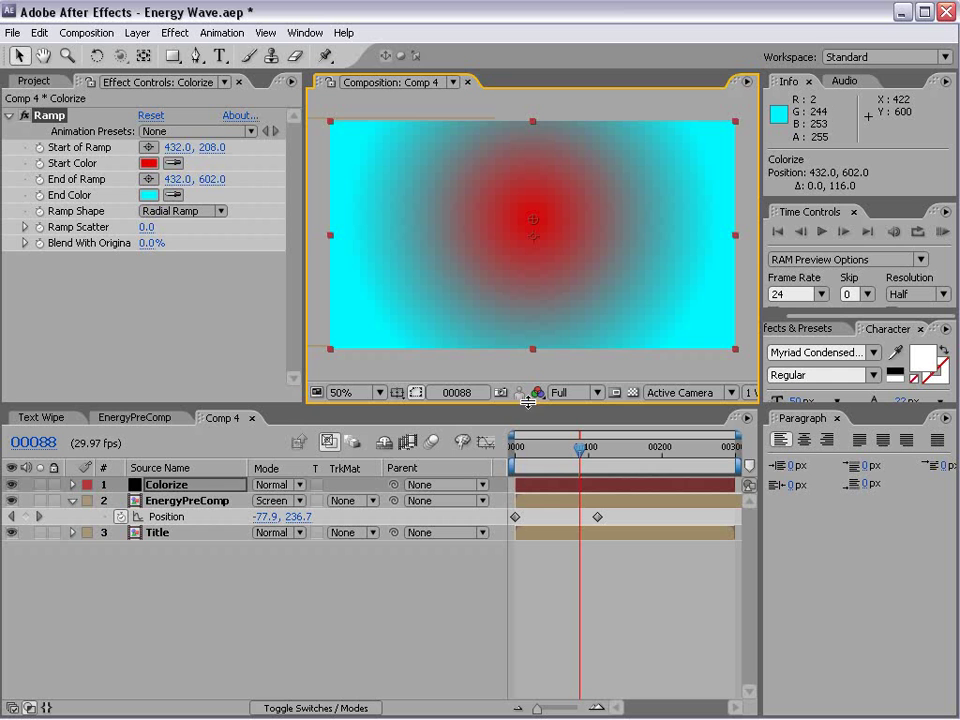
left_click(268, 484)
left_click(240, 700)
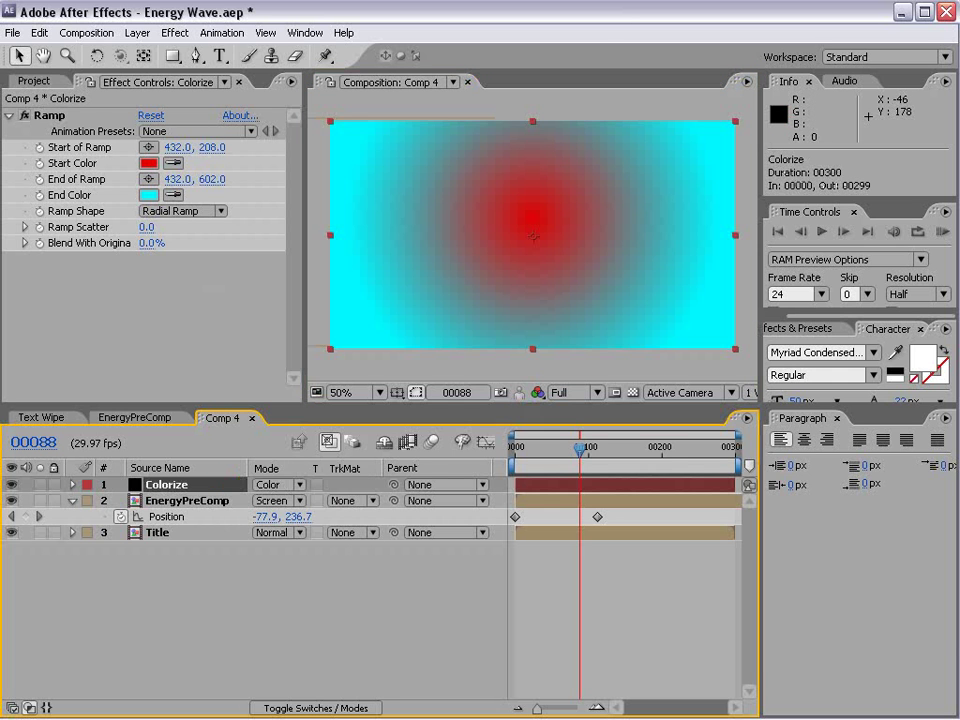
left_click(280, 485)
left_click(284, 499)
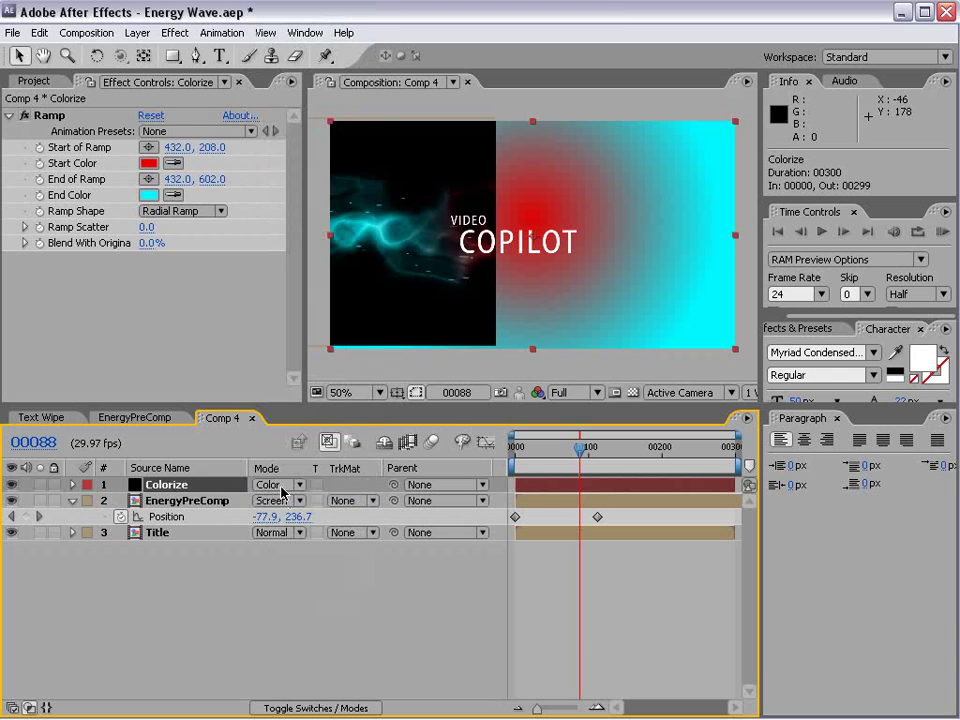
Add a black solid, move it to the bottom of the layer stack, and name it BG
left_click(137, 33)
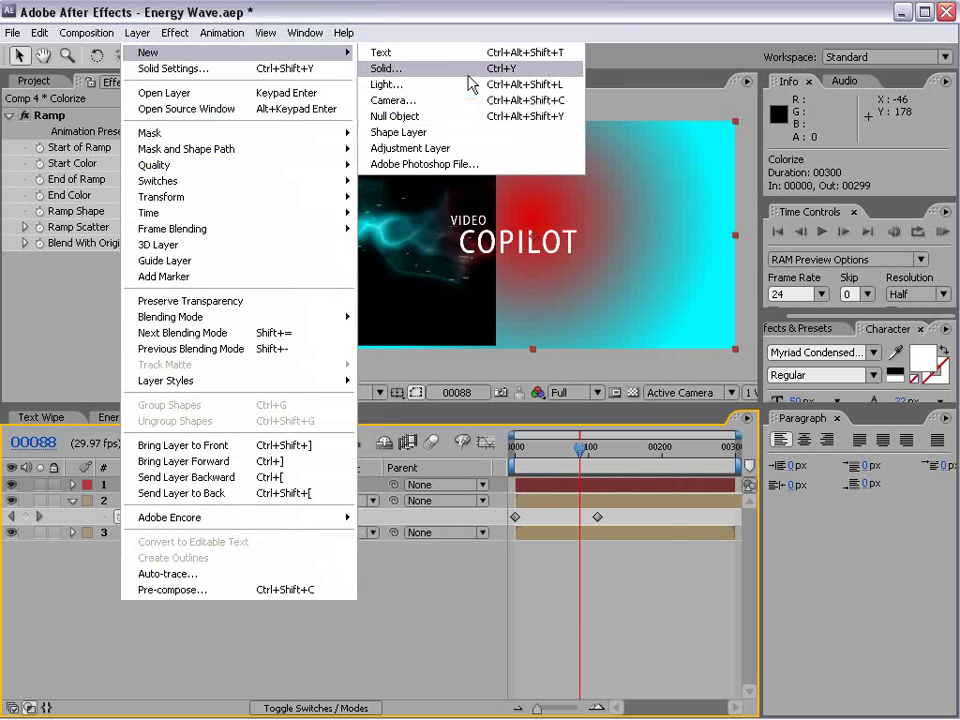
left_click(386, 68)
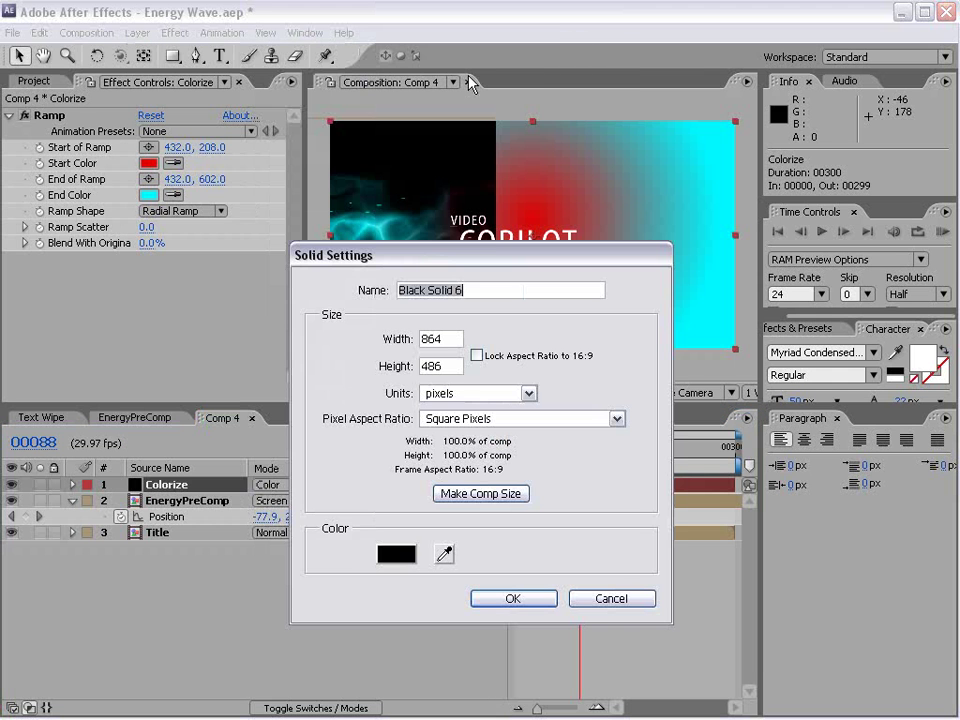
left_click(512, 598)
left_click_drag(176, 484, 168, 585)
left_click(165, 548)
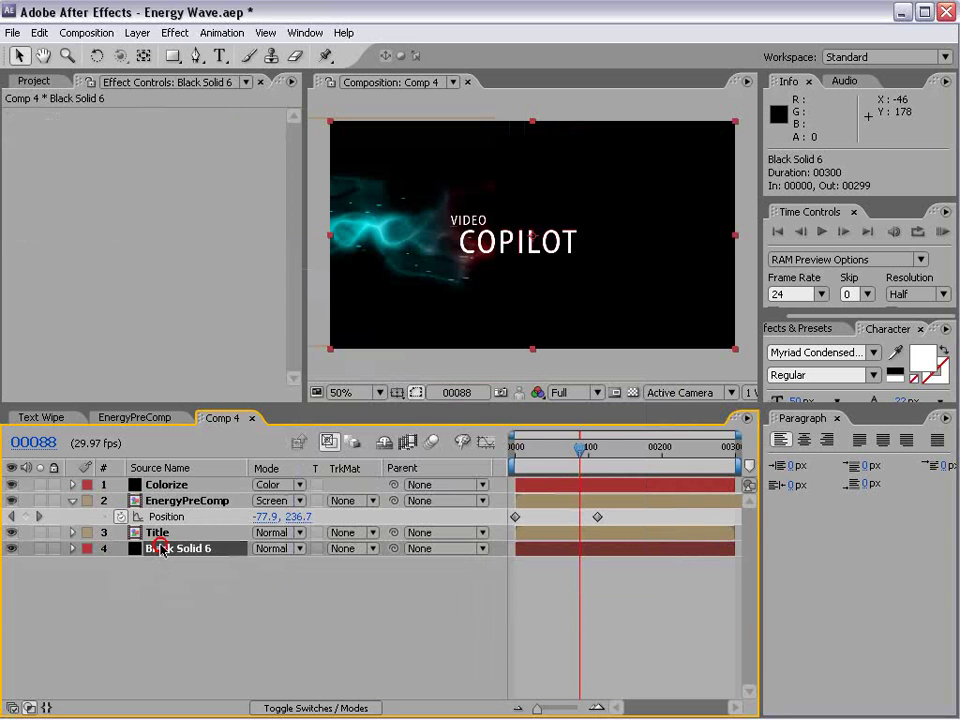
key("Return")
type("BG")
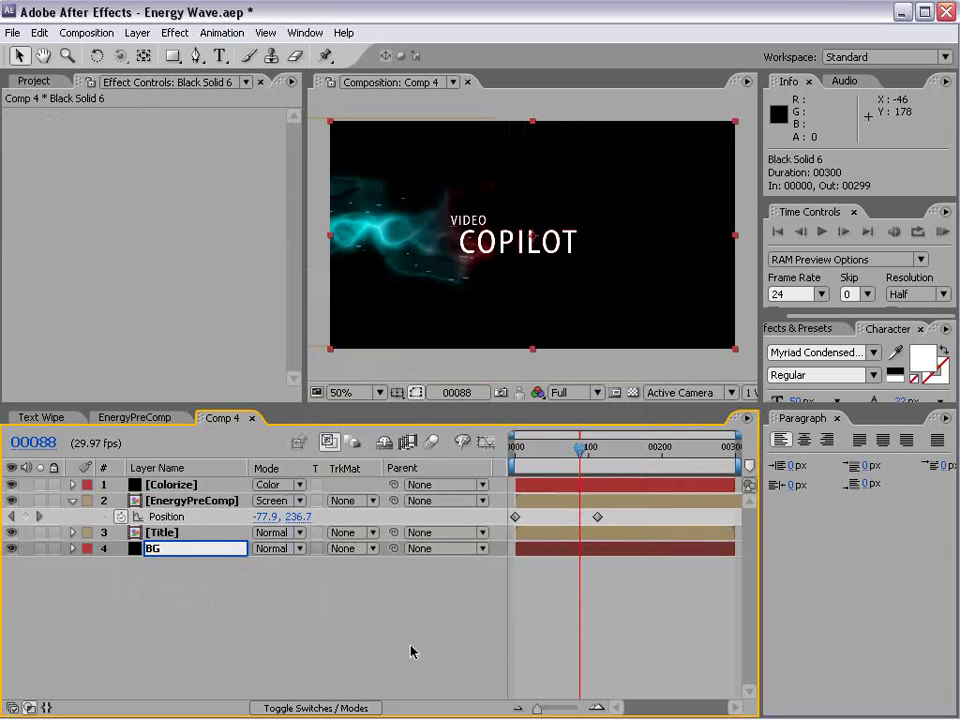
left_click(600, 654)
left_click_drag(584, 449, 557, 465)
Push the Colorize ramp's end point further below the frame to widen the gradient
left_click(160, 484)
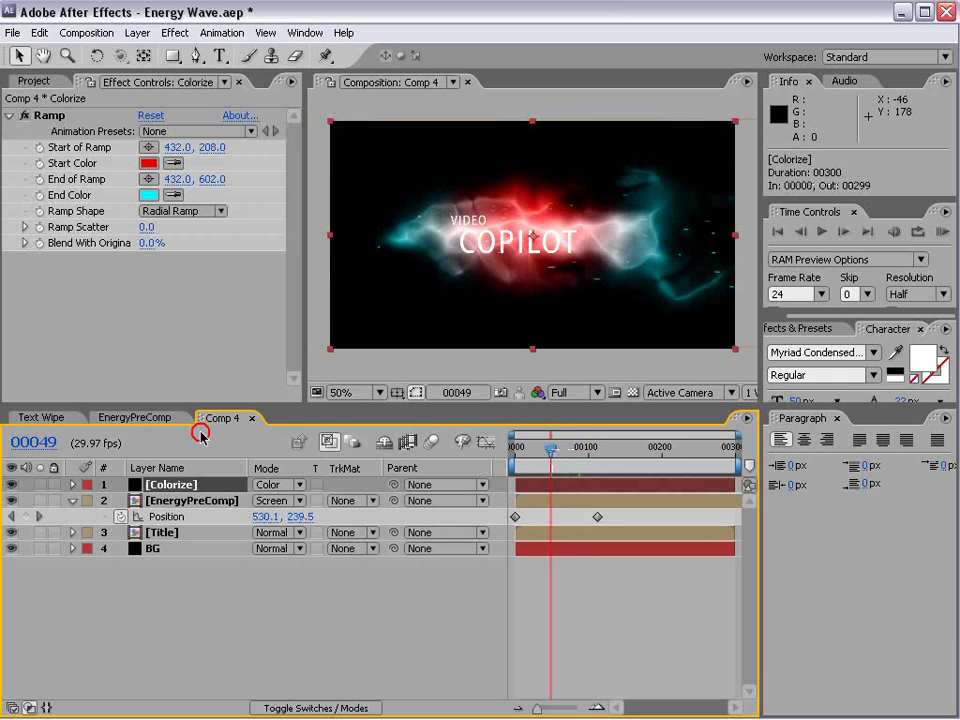
left_click(40, 92)
key("comma")
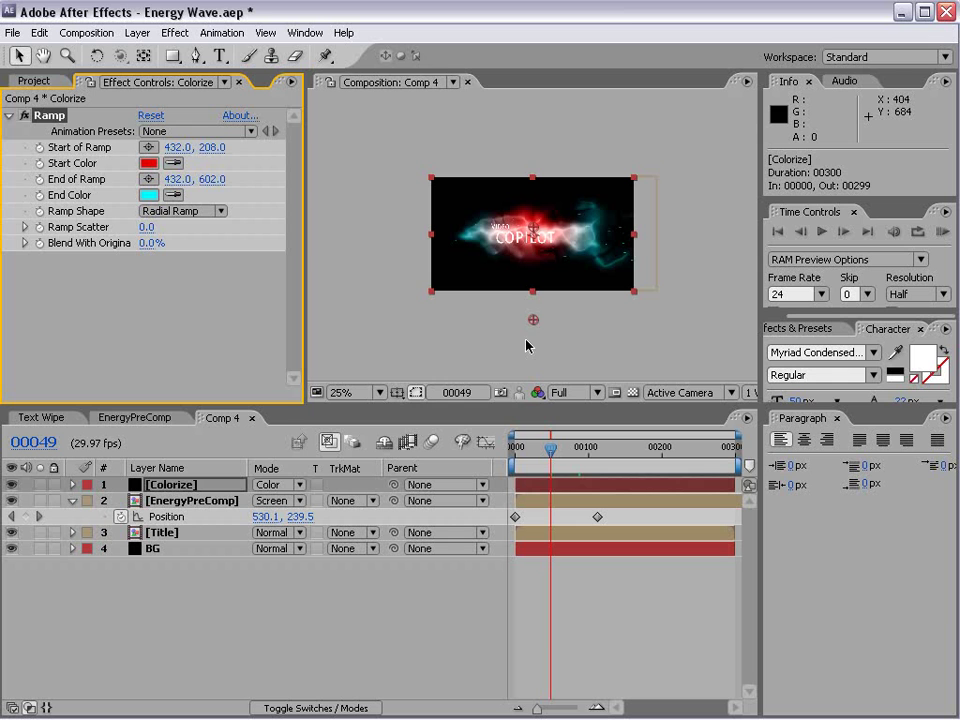
left_click_drag(536, 325, 537, 356)
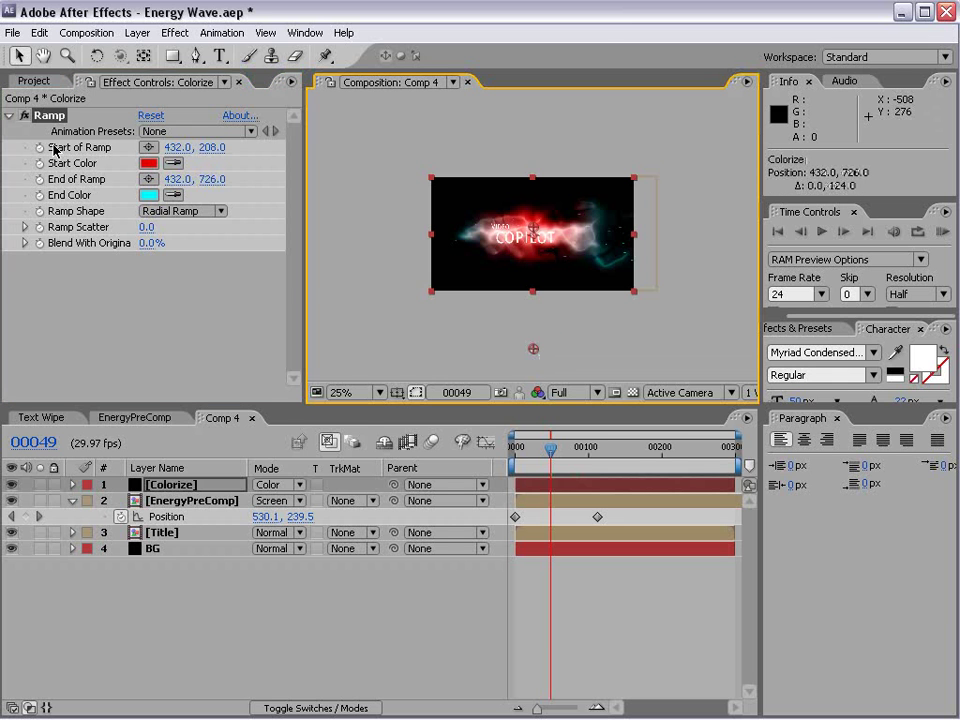
Add a Tint effect to Colorize with Amount to Tint at 44%
left_click(175, 32)
mouse_move(211, 188)
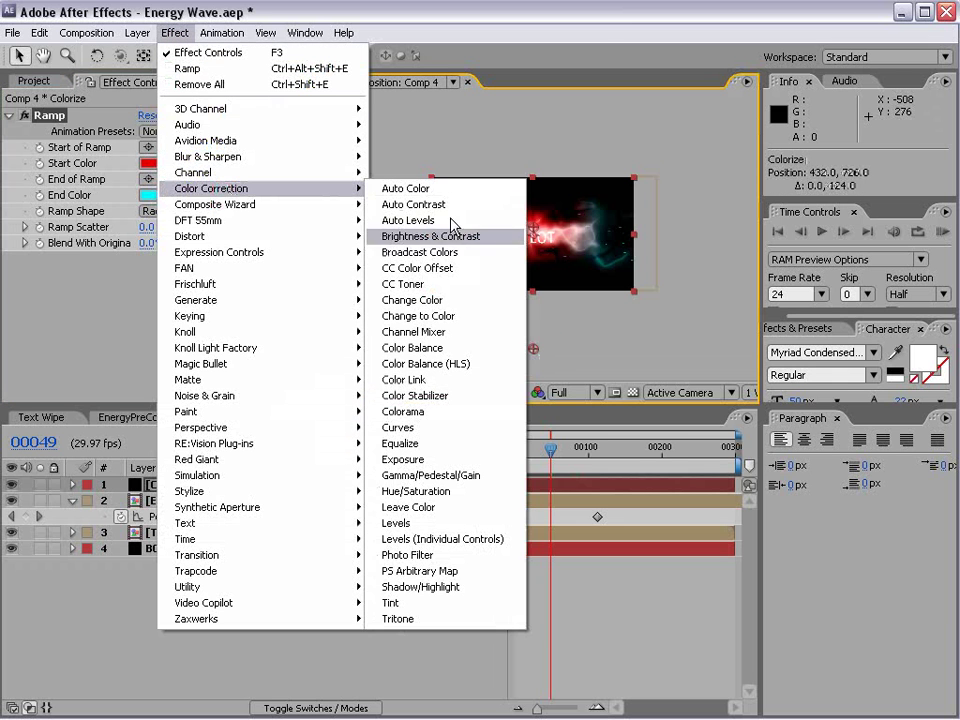
left_click(420, 604)
key("period")
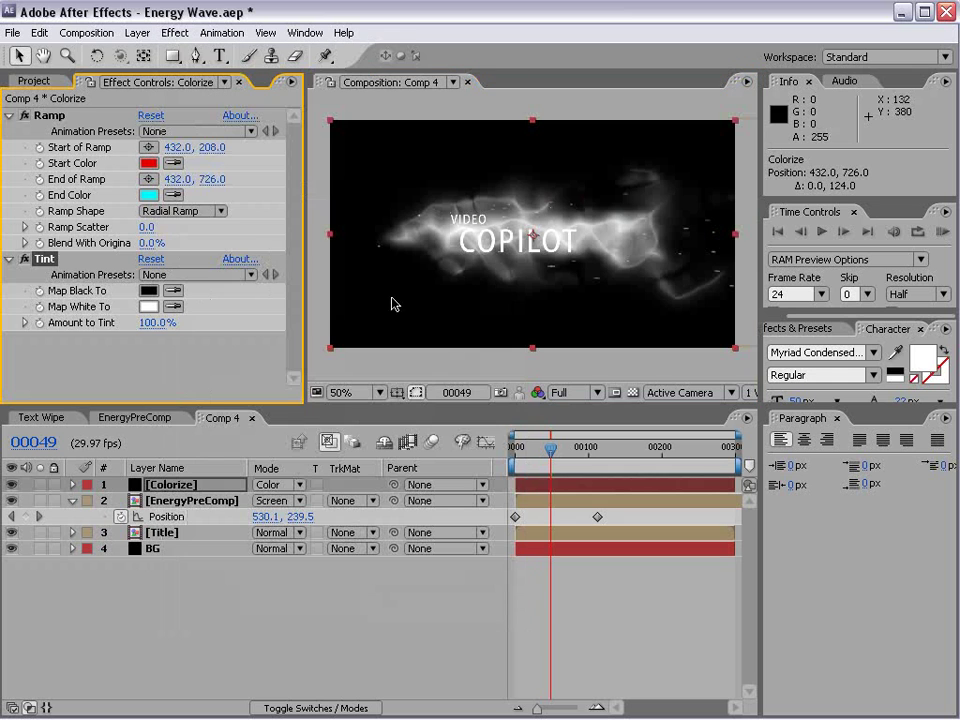
left_click_drag(146, 323, 22, 322)
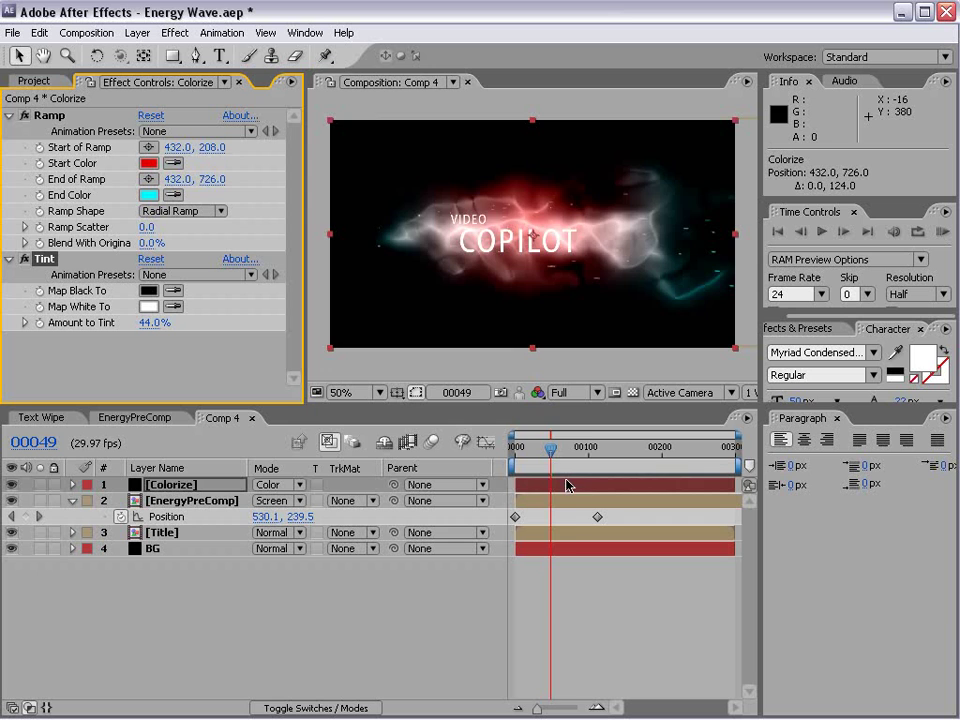
mouse_move(553, 449)
left_mouse_down()
mouse_move(580, 447)
mouse_move(530, 449)
left_mouse_up()
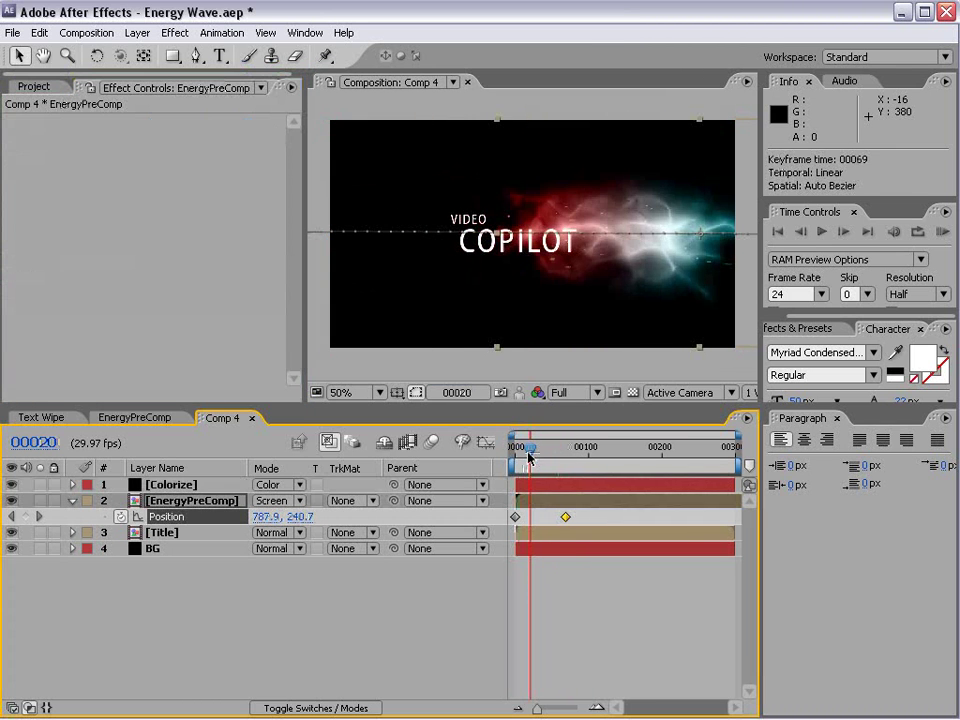
Keyframe Title Opacity at 100% on frame 00039 and 0% on frame 00020
left_click(167, 548)
key("t")
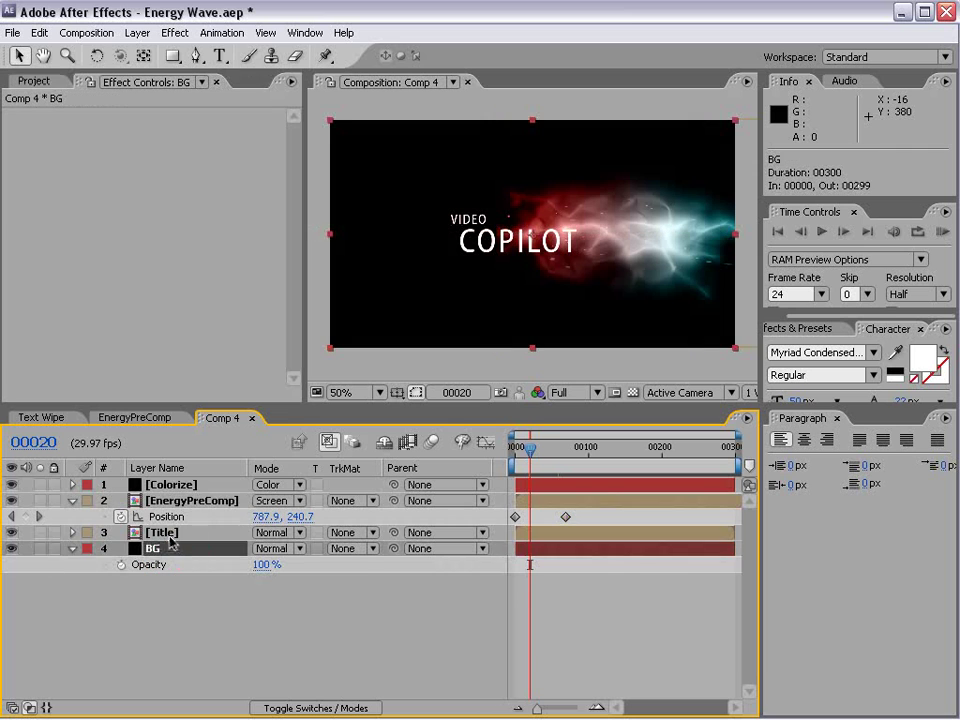
key("alt+shift+t")
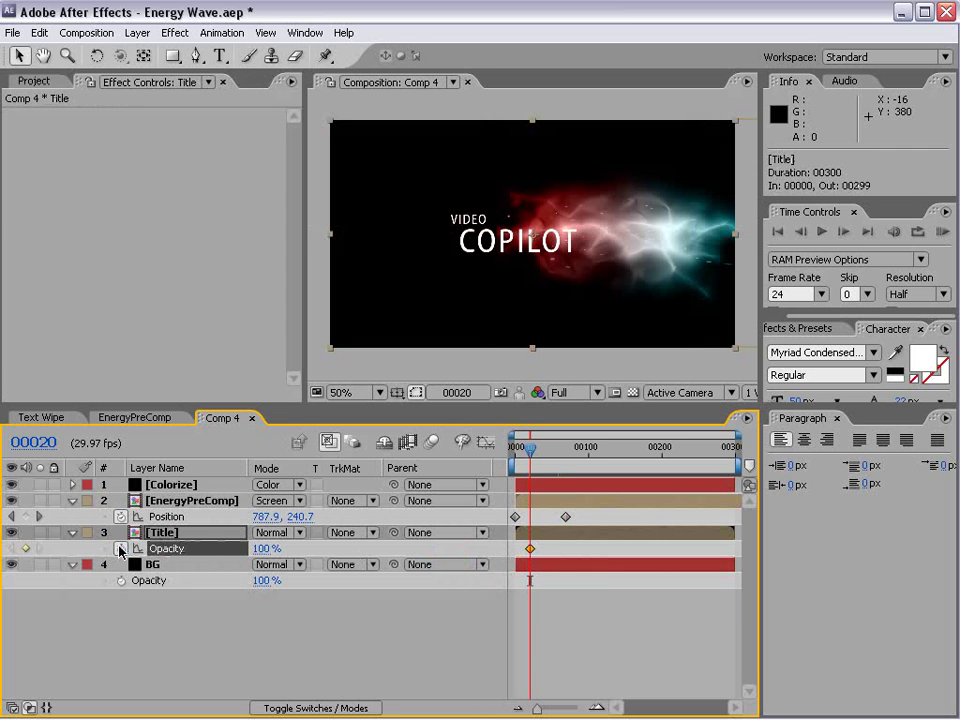
left_click_drag(531, 549, 544, 549)
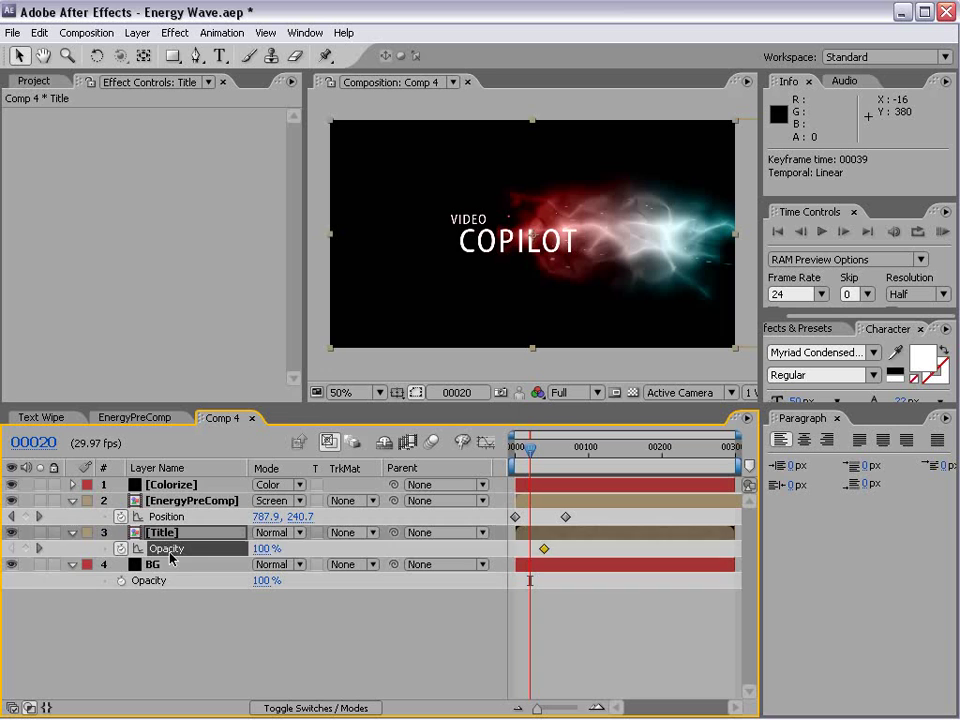
left_click(266, 549)
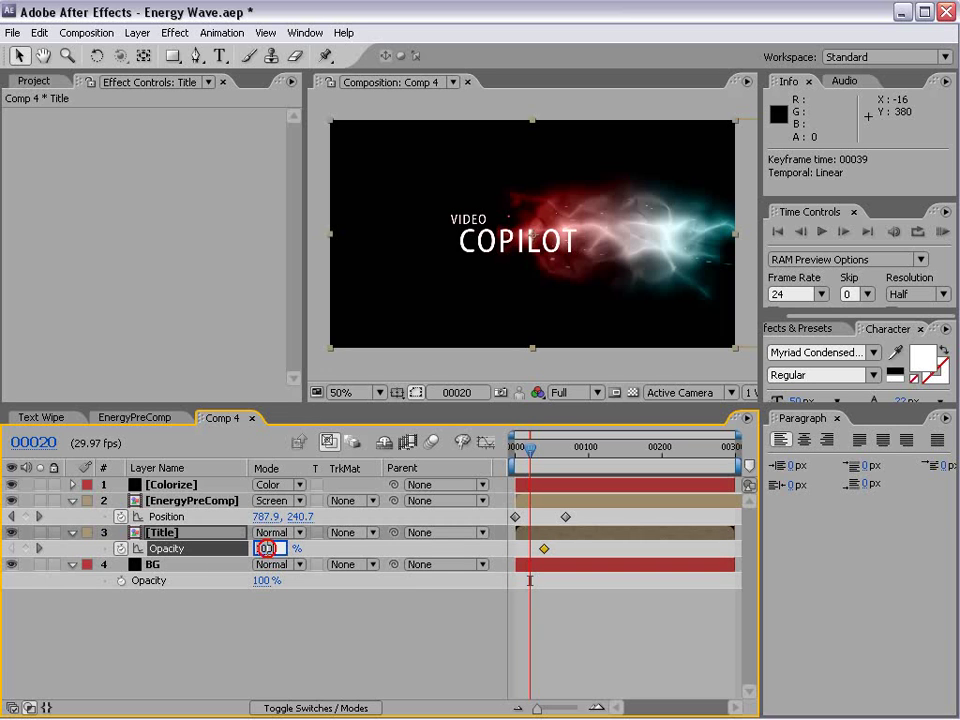
type("0")
key("Return")
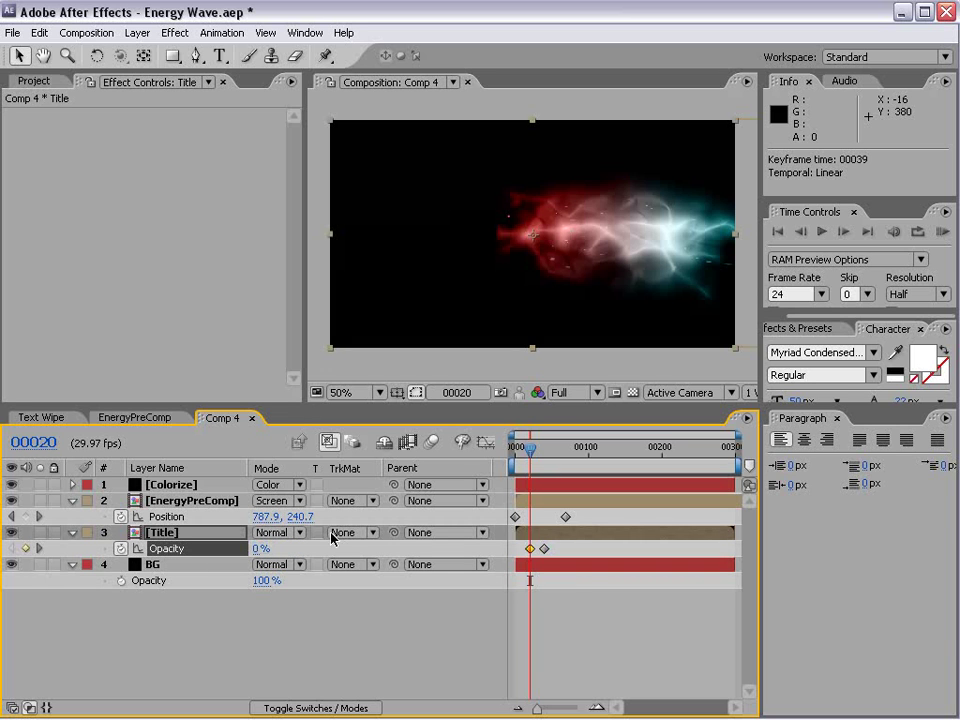
Check the fade-in as a curve, then zoom the timeline onto the opening frames
left_click(486, 441)
mouse_move(530, 448)
left_mouse_down()
mouse_move(541, 453)
mouse_move(531, 453)
left_mouse_up()
left_click(486, 441)
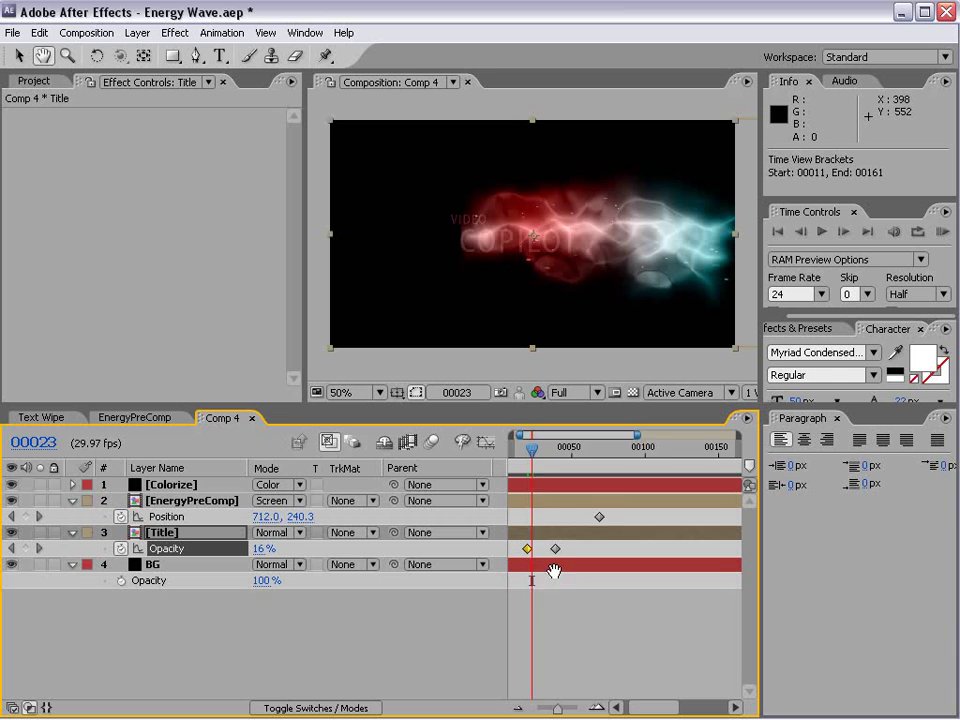
left_click_drag(738, 435, 628, 435)
mouse_move(549, 446)
left_mouse_down()
mouse_move(563, 452)
mouse_move(547, 453)
left_mouse_up()
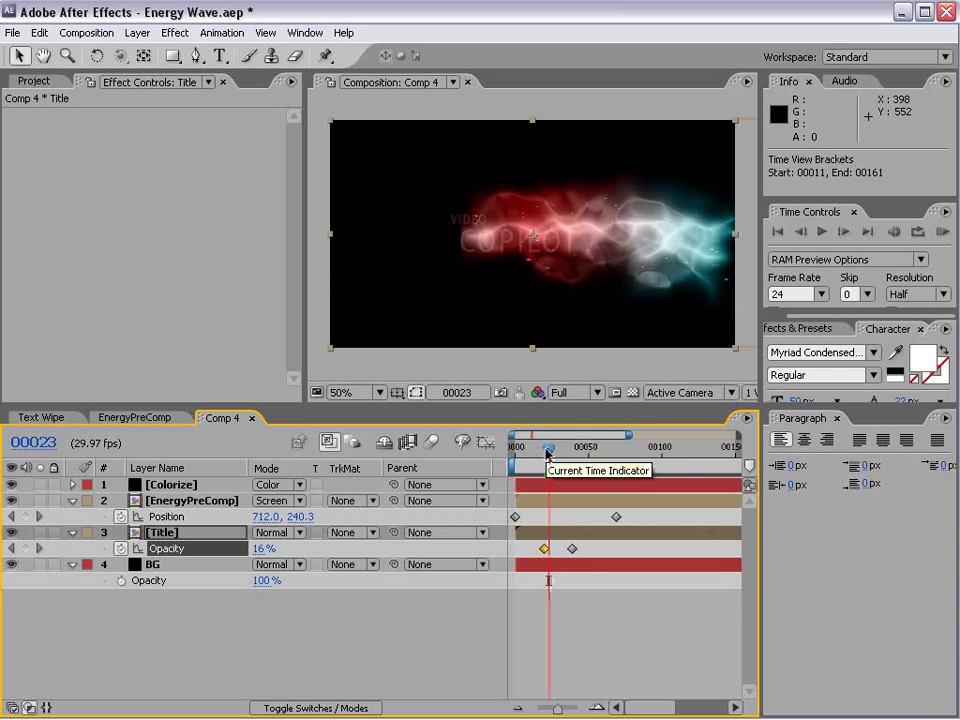
Apply Turbulent Displace to the Title, solo it, and reduce the turbulence Size to 23
left_click(181, 37)
mouse_move(190, 236)
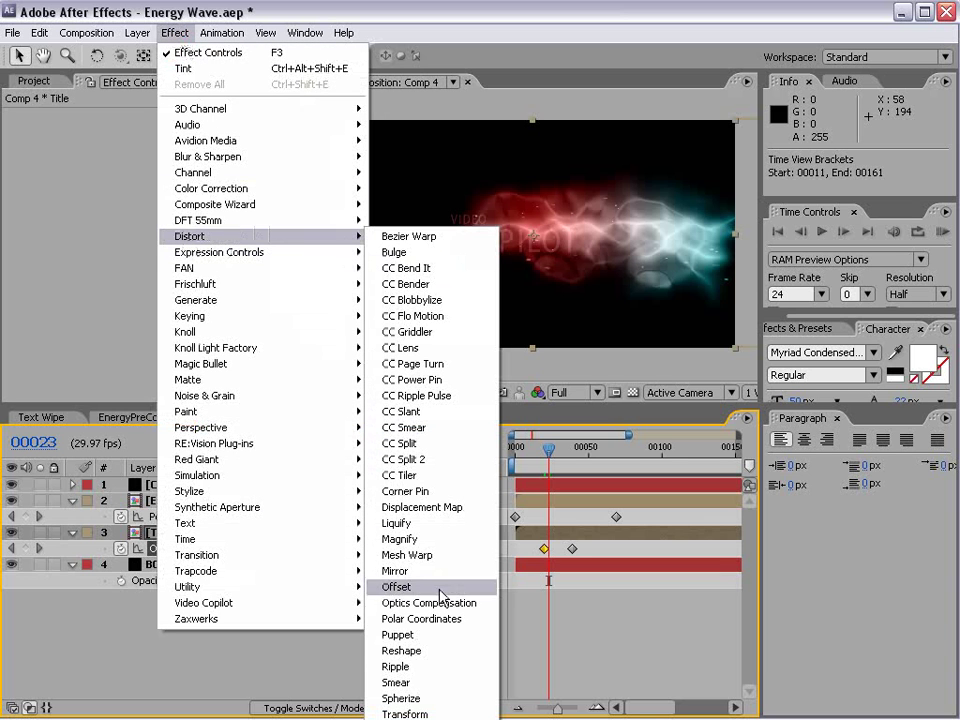
left_click(405, 717)
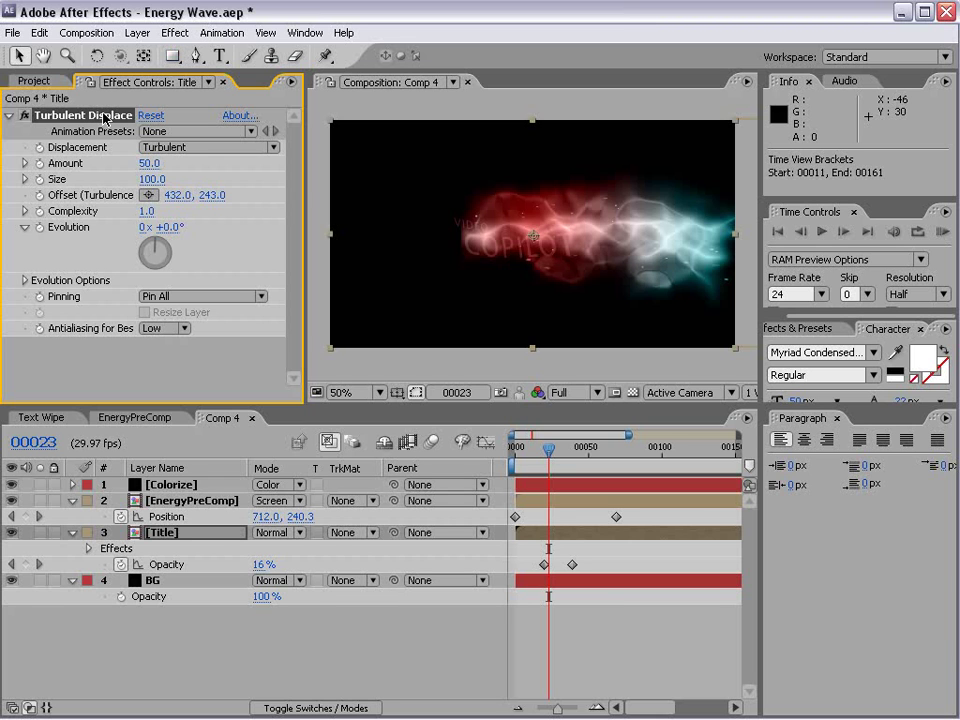
left_click(30, 403)
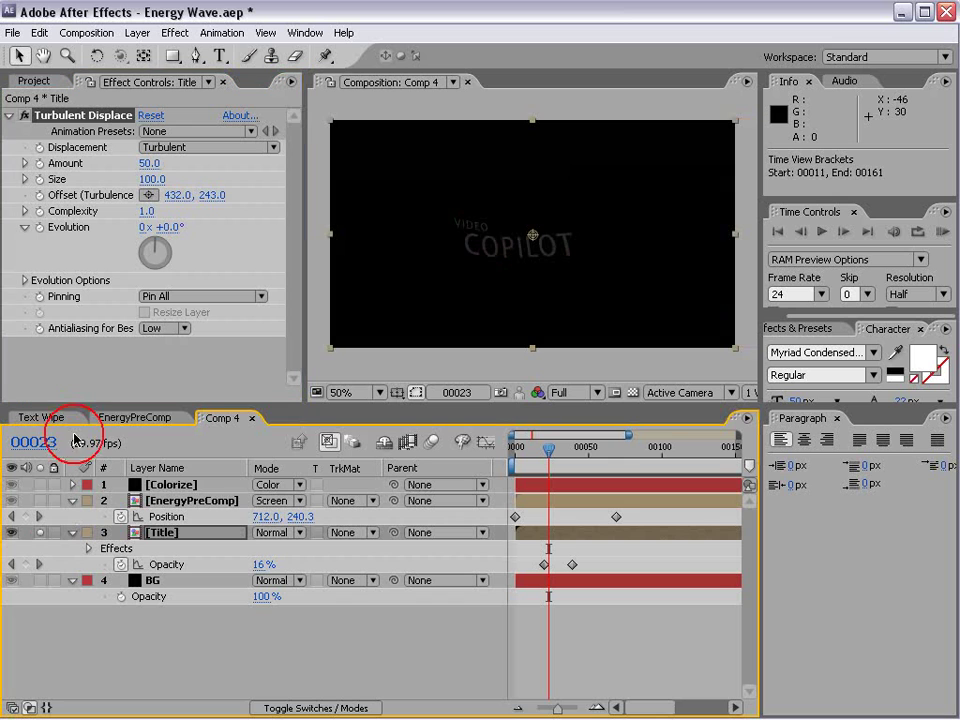
mouse_move(148, 179)
left_mouse_down()
mouse_move(115, 193)
mouse_move(156, 236)
mouse_move(781, 212)
left_mouse_up()
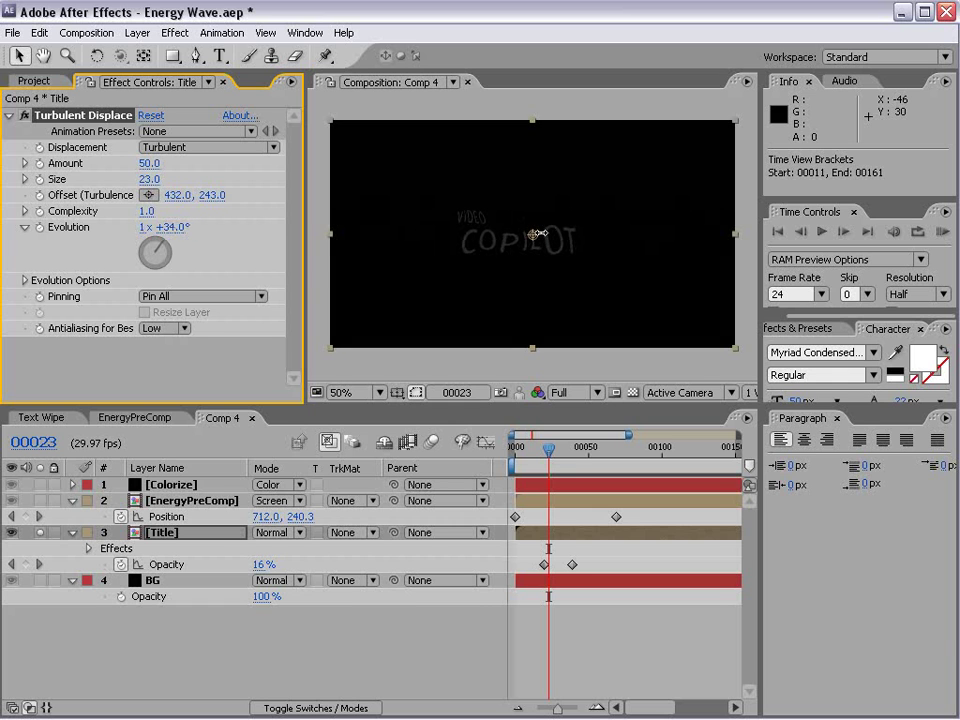
Set the displacement type to Twist and Evolution to 2x +71.0°
left_click(205, 147)
left_click(200, 183)
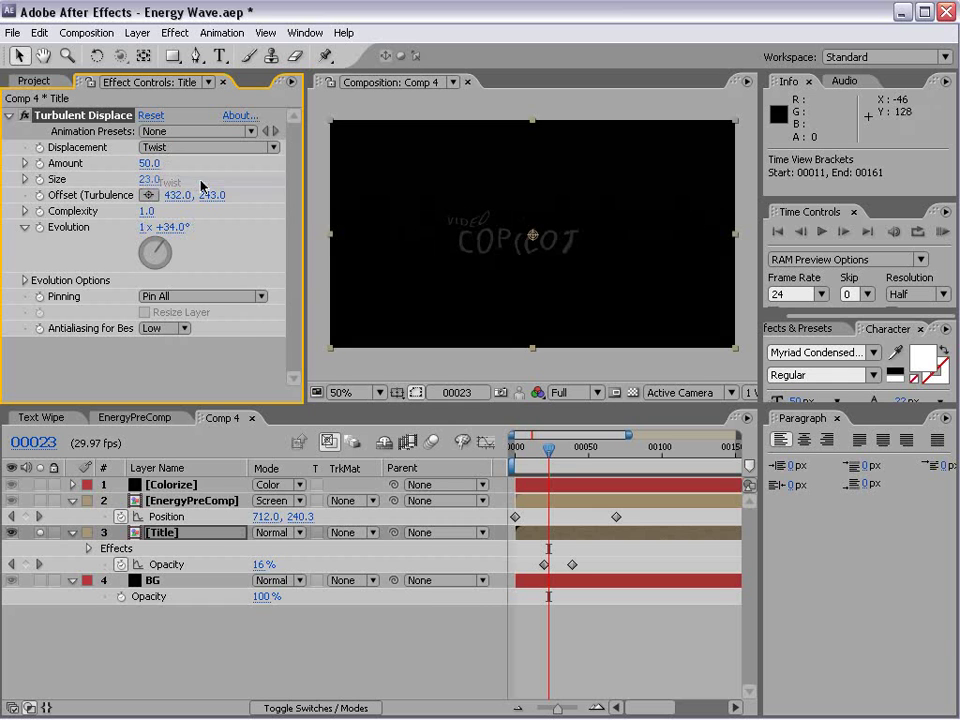
left_click_drag(162, 235, 426, 268)
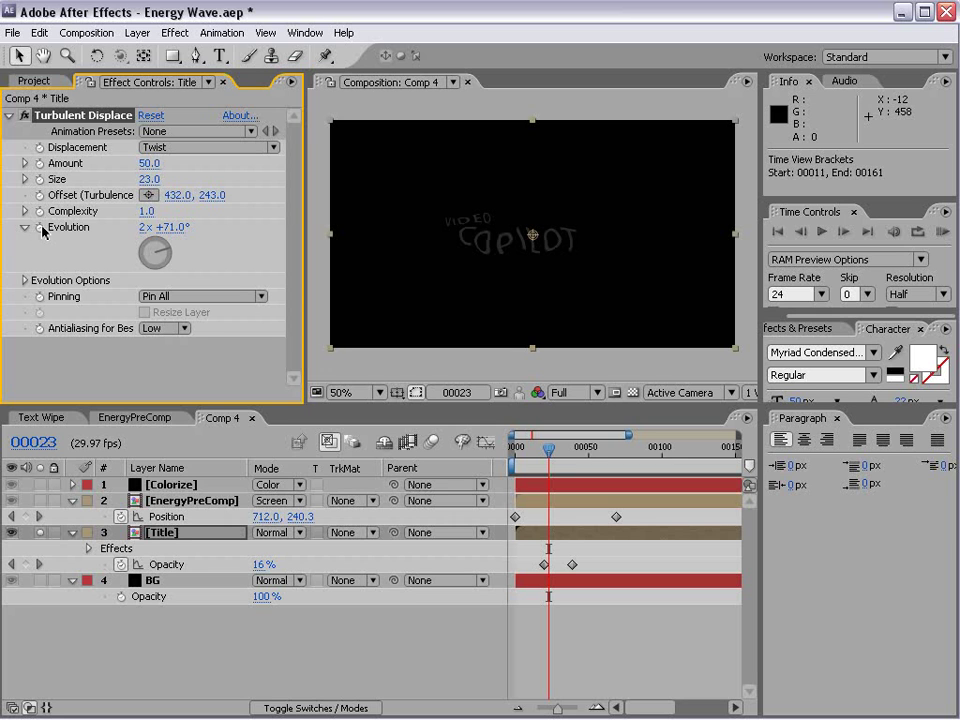
Drive the Evolution with the expression time*500 and preview the animated twist
left_click(40, 229, "alt")
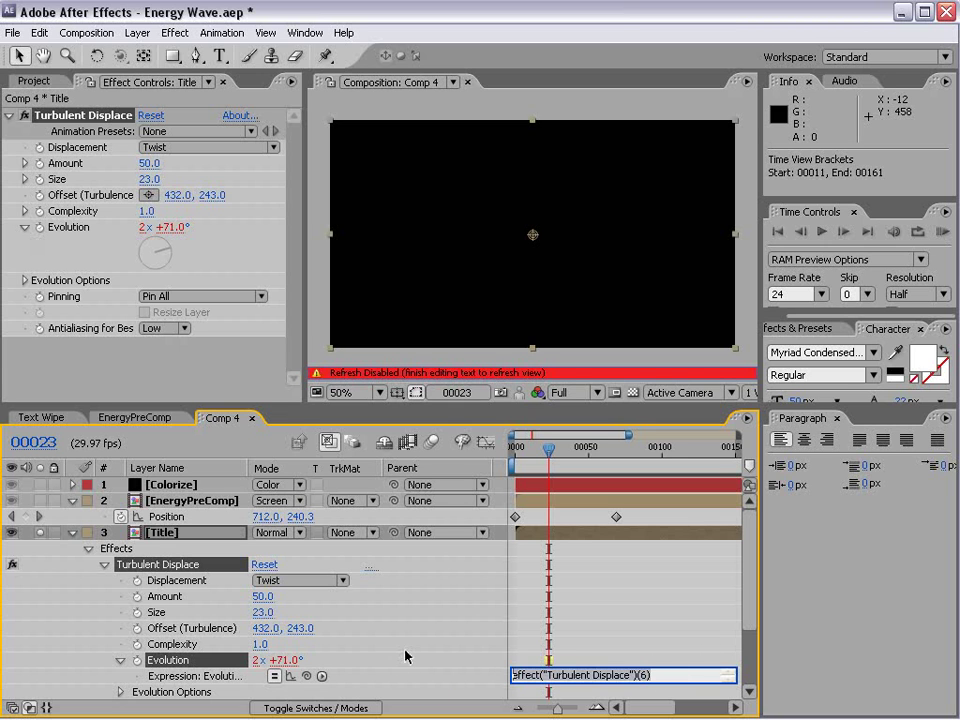
type("time*500")
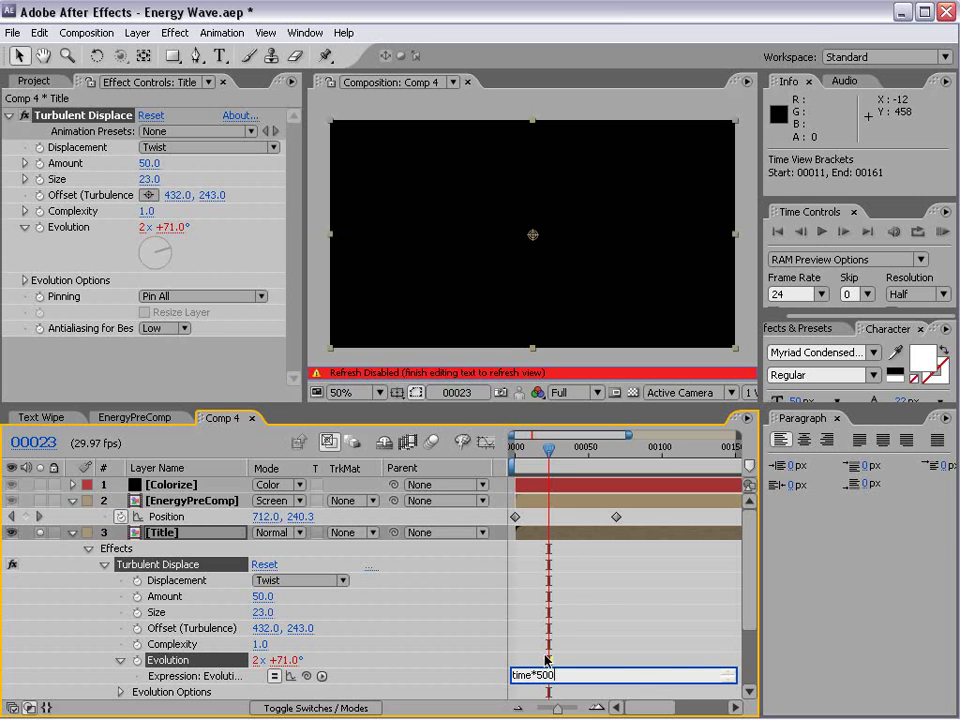
left_click(561, 662)
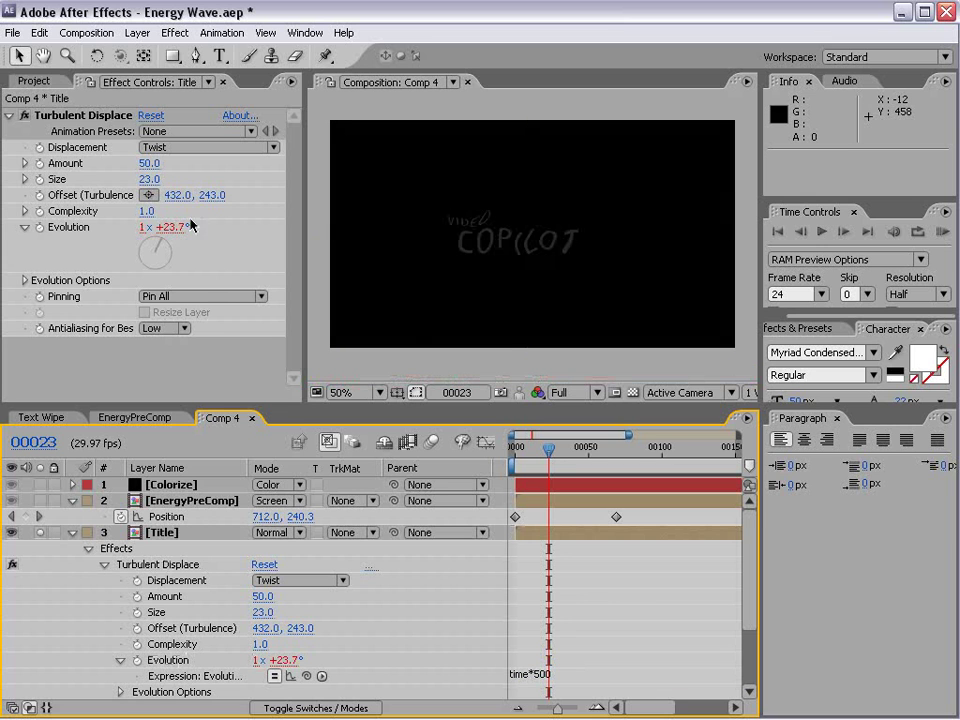
left_click_drag(578, 461, 712, 462)
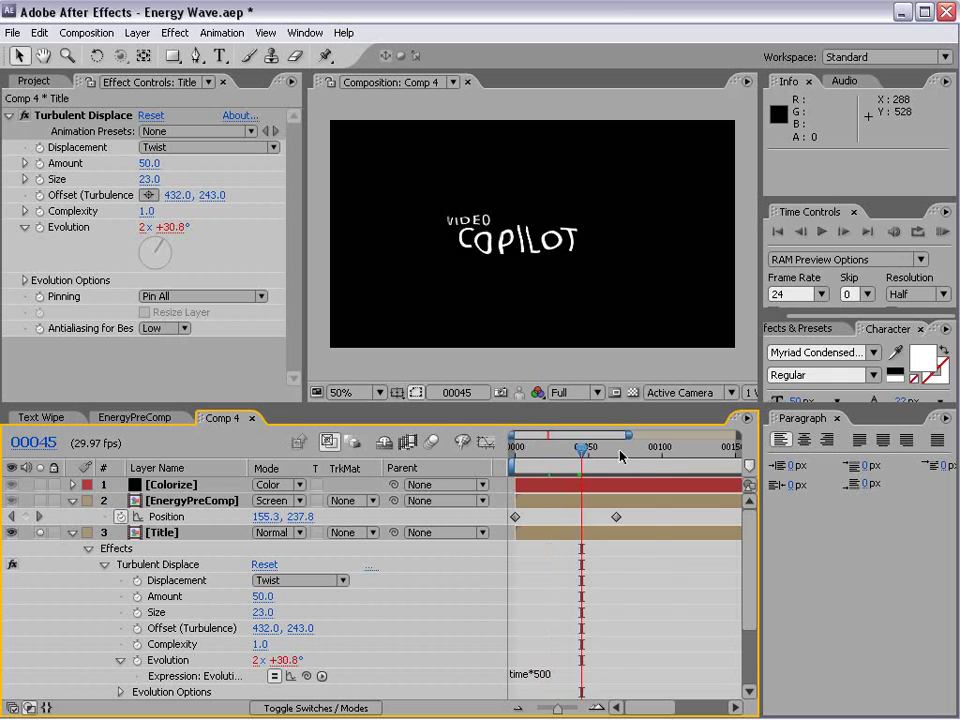
key("KP_0")
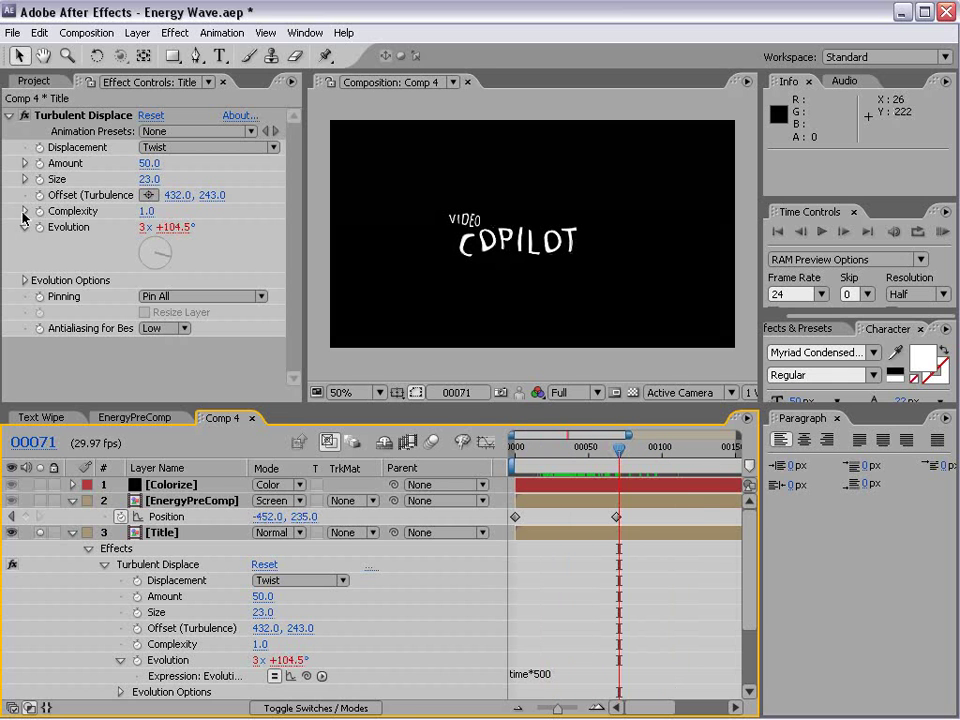
Keyframe Turbulent Displace Amount at 50 on frame 00040 and 0 on a later frame
left_click(39, 163)
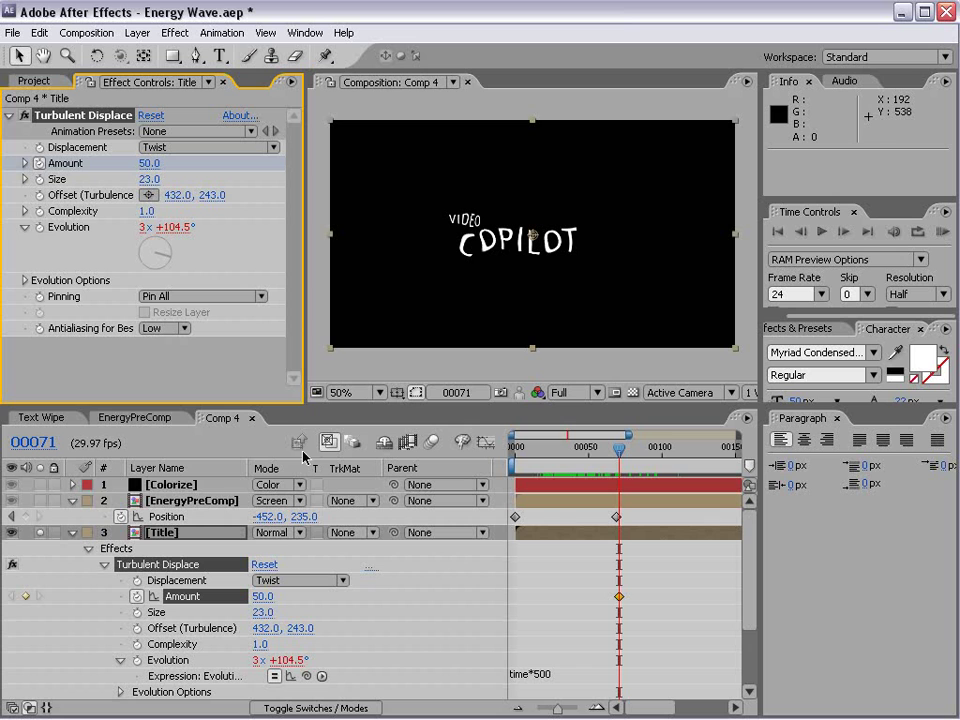
left_click(86, 536)
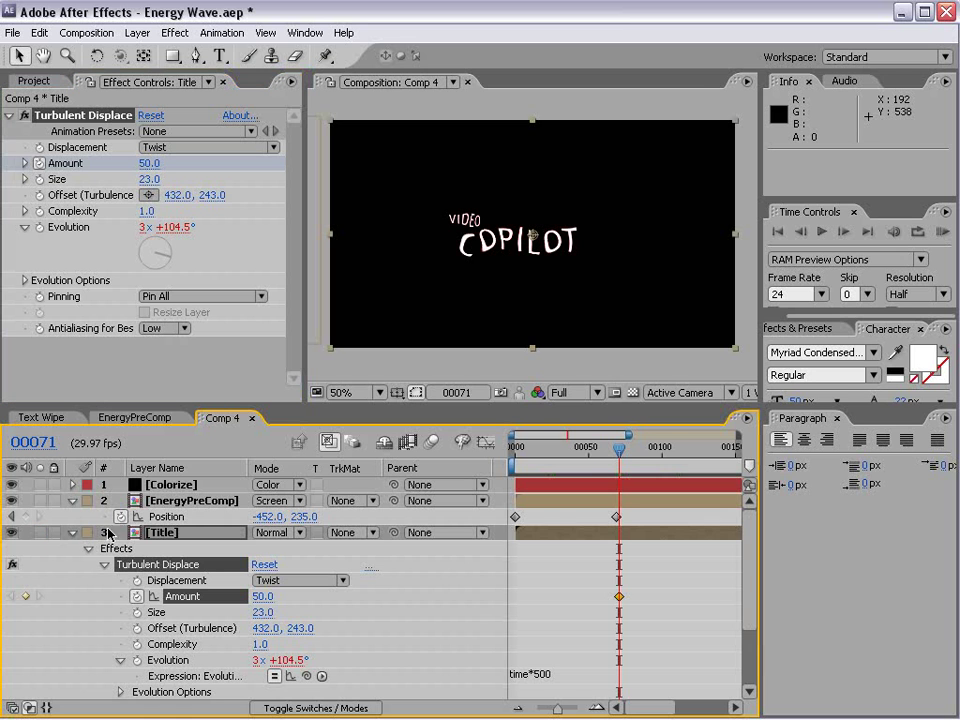
left_click(72, 532)
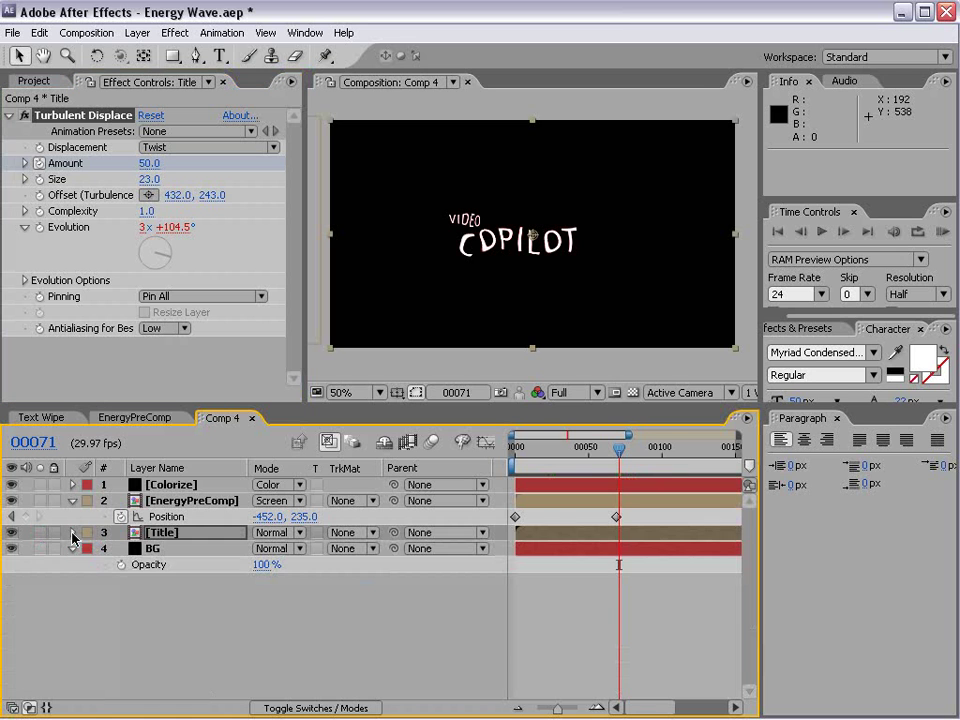
key("u")
mouse_move(617, 452)
left_mouse_down()
mouse_move(570, 462)
mouse_move(592, 470)
left_mouse_up()
left_click_drag(619, 566, 575, 564)
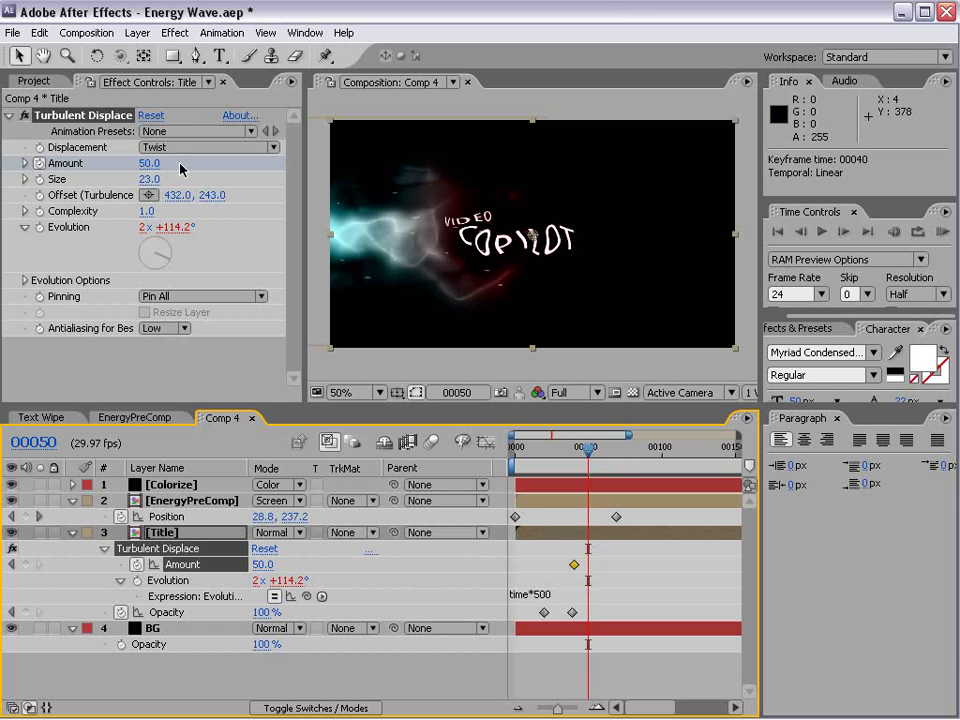
left_click(149, 165)
type("0")
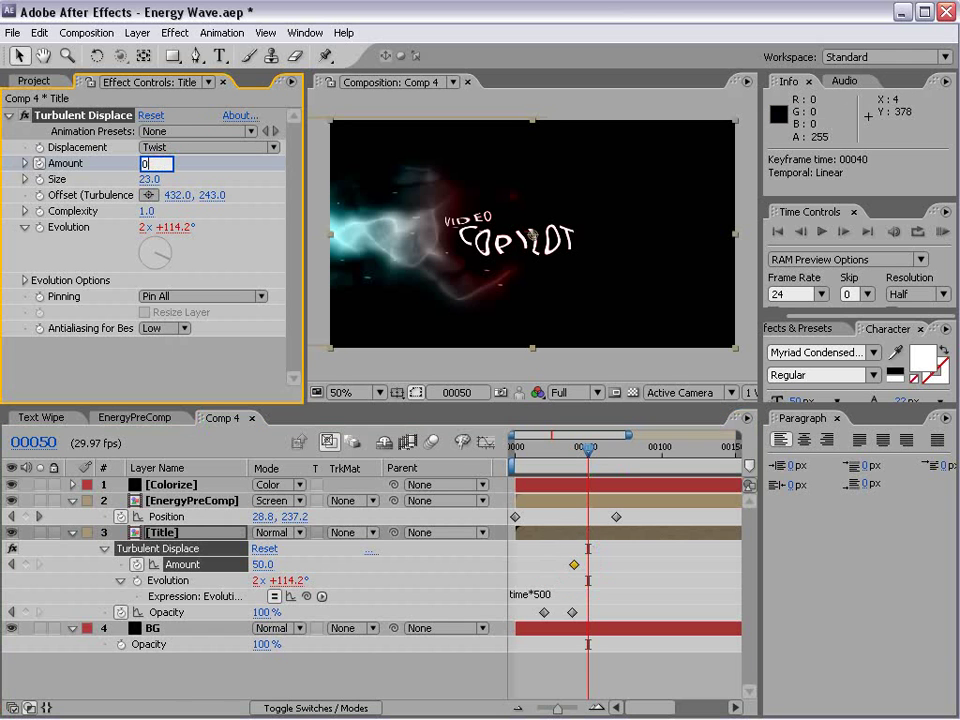
key("Return")
mouse_move(593, 460)
left_mouse_down()
mouse_move(562, 465)
mouse_move(593, 457)
left_mouse_up()
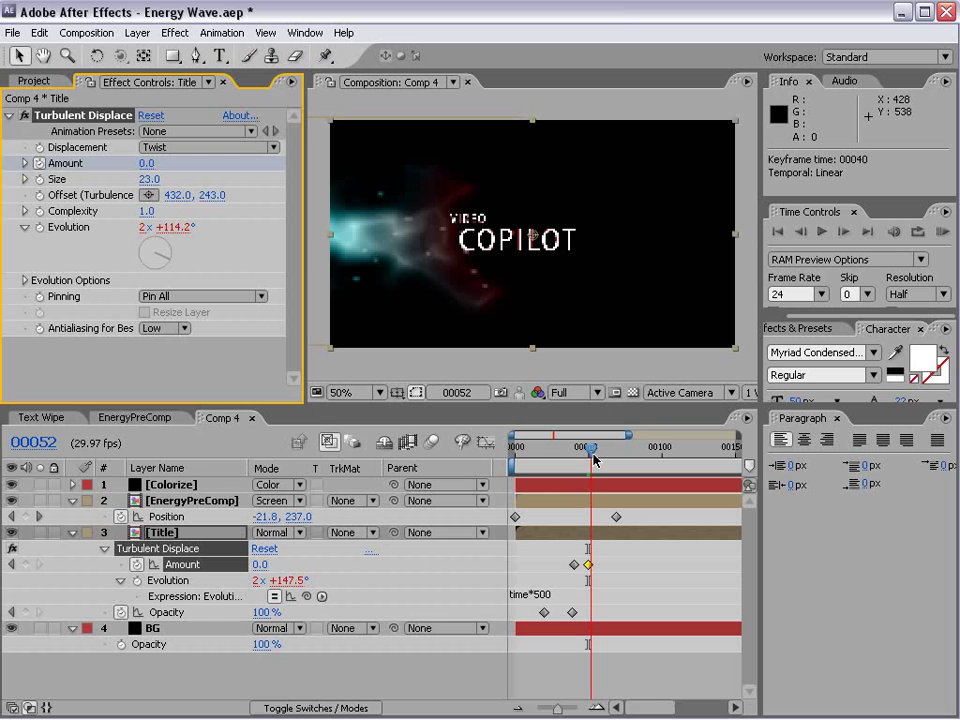
Easy Ease the final Amount keyframe, lengthen its ease in the Graph Editor, and preview
left_click(589, 565, "ctrl")
left_click(487, 444)
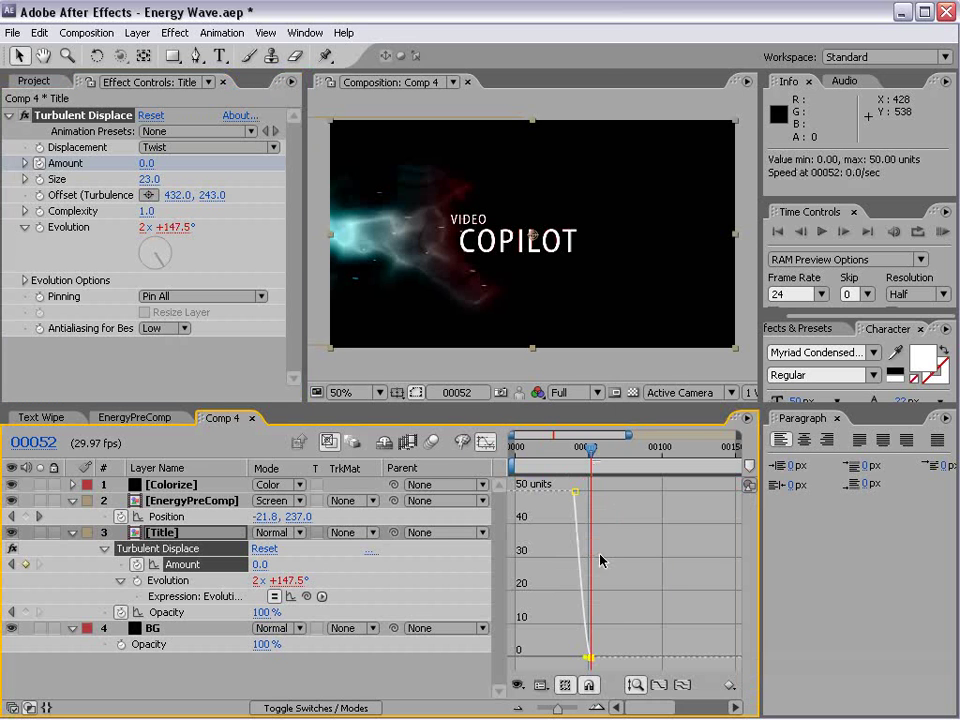
left_click(582, 662)
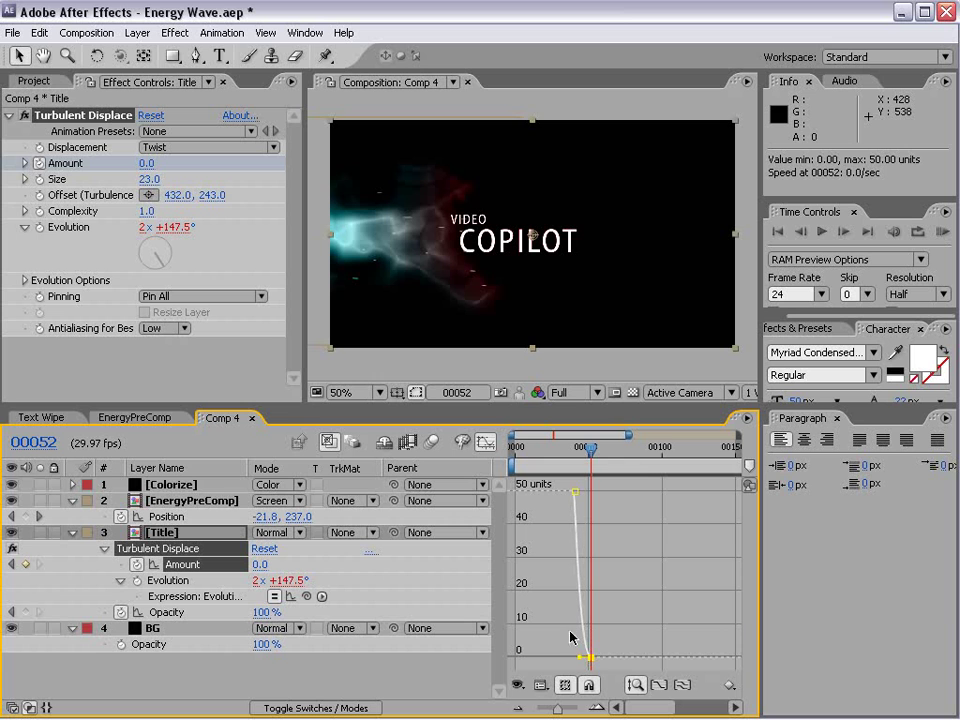
scroll(656, 576, "up", 5)
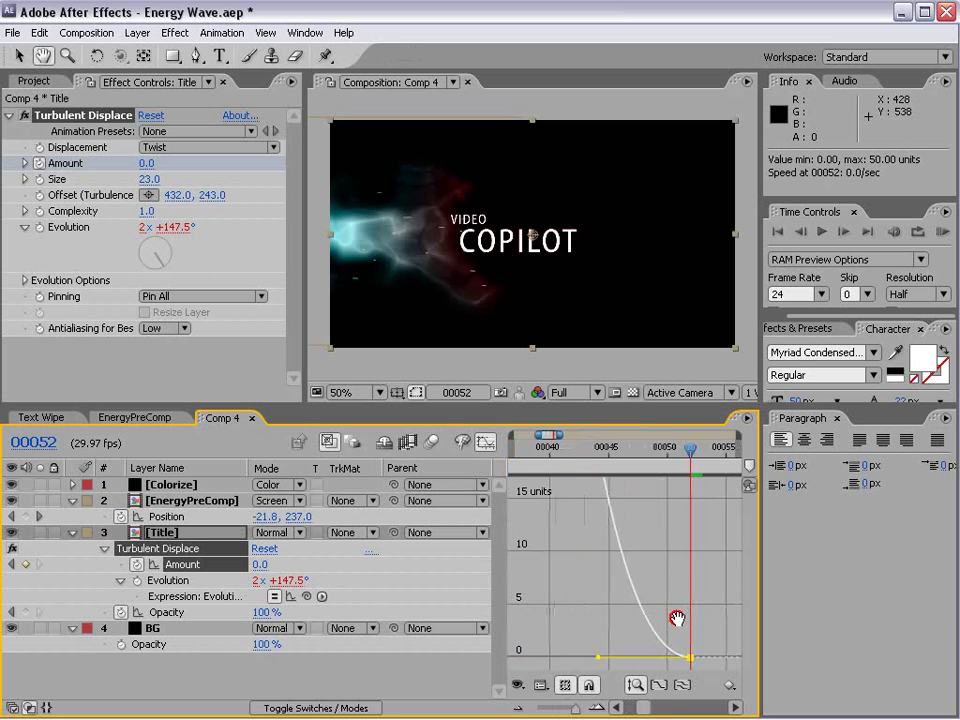
key("v")
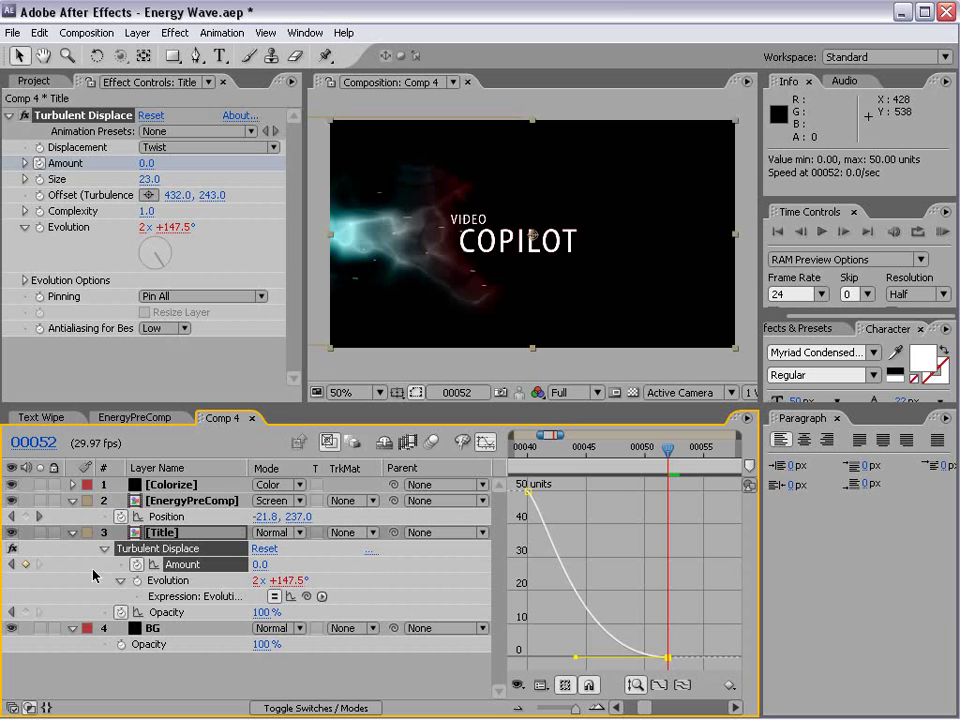
left_click(582, 660)
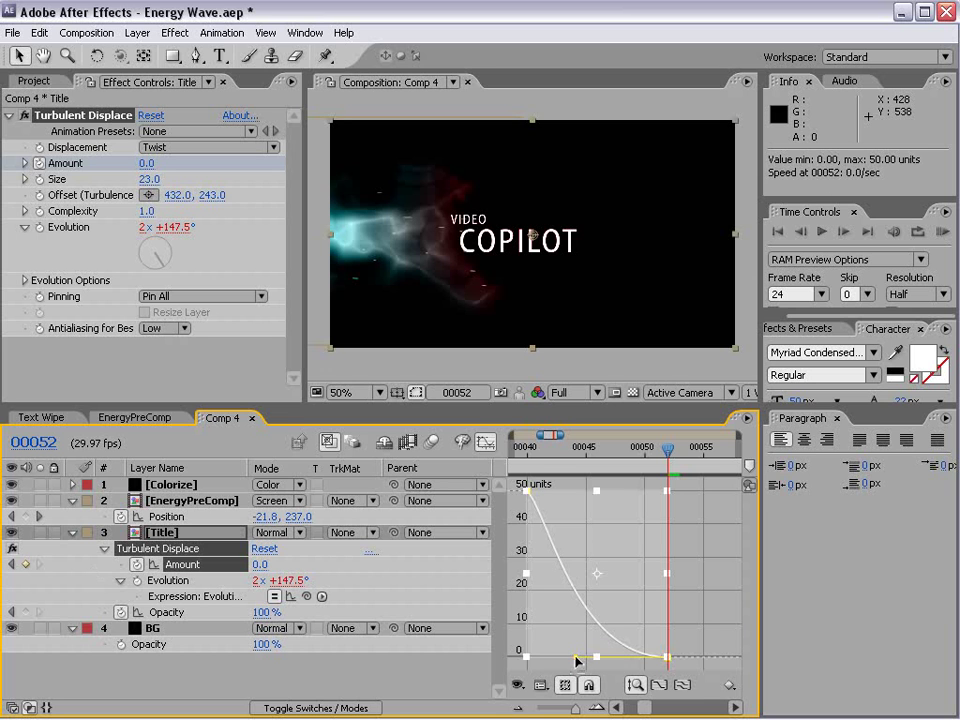
left_click_drag(576, 658, 565, 660)
key("space")
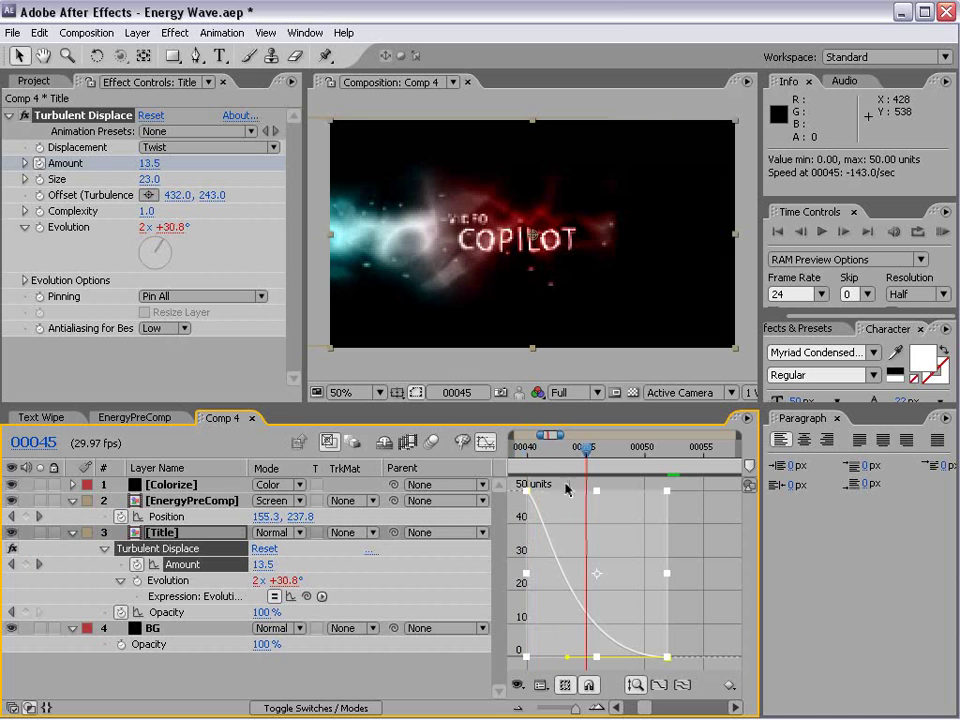
left_click(487, 441)
left_click_drag(598, 435, 737, 435)
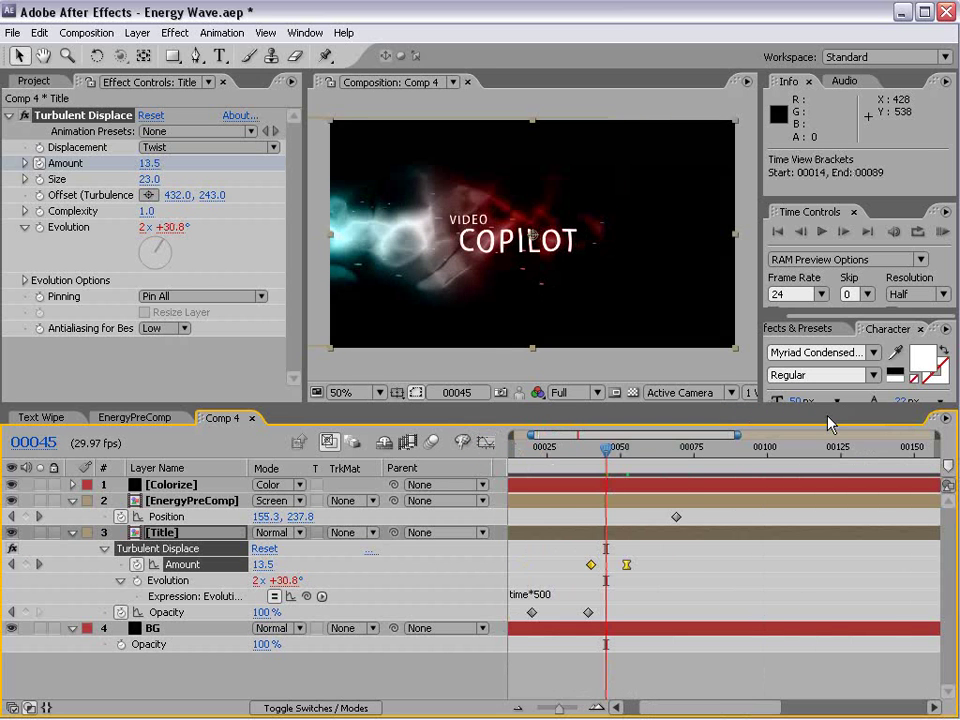
Apply Stylize > Glow to the Title layer with Glow Radius 17, then return to frame 00032
key("semicolon")
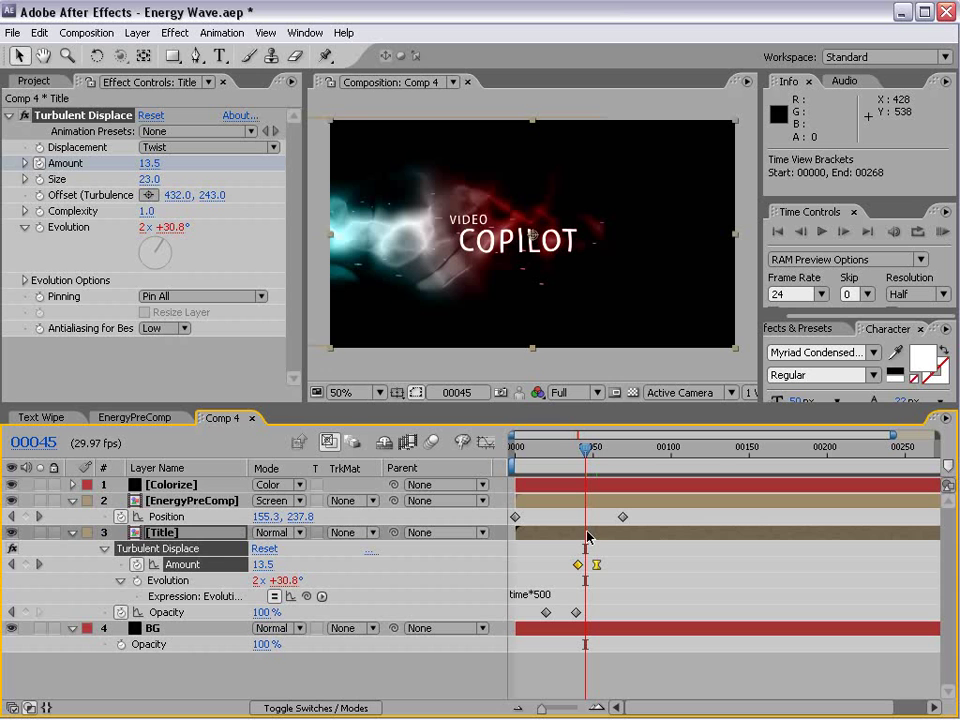
left_click(553, 532)
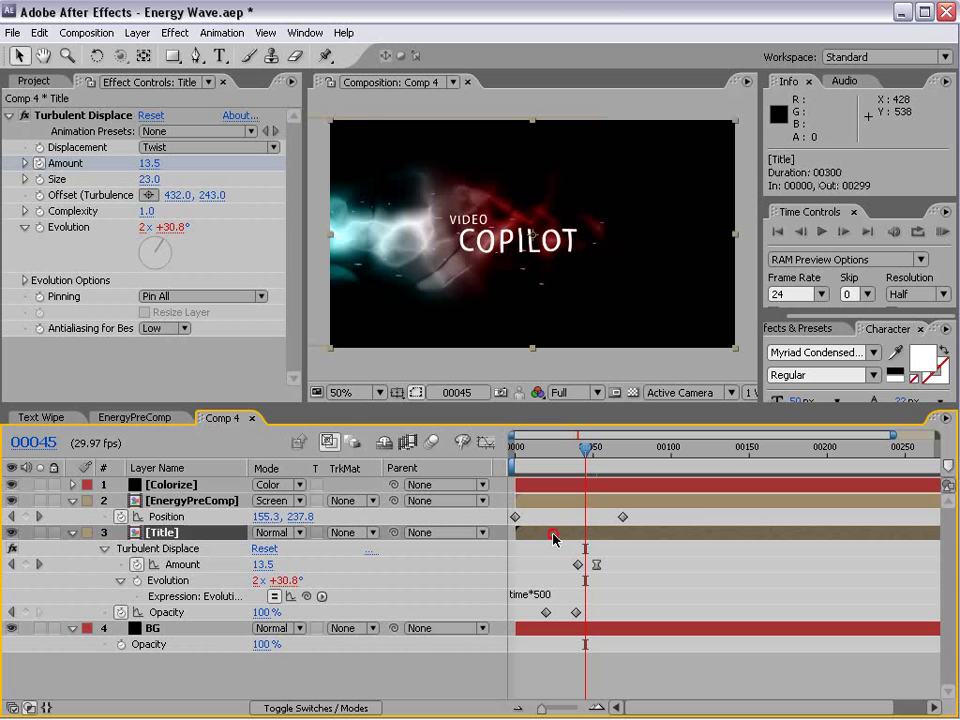
left_click(178, 32)
mouse_move(189, 491)
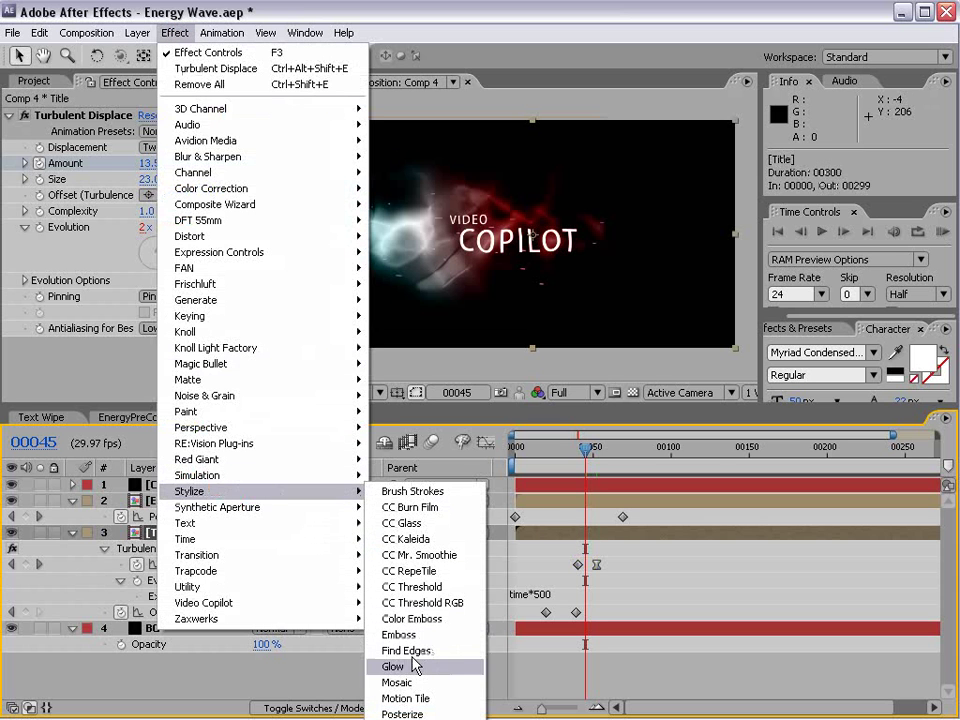
left_click(415, 666)
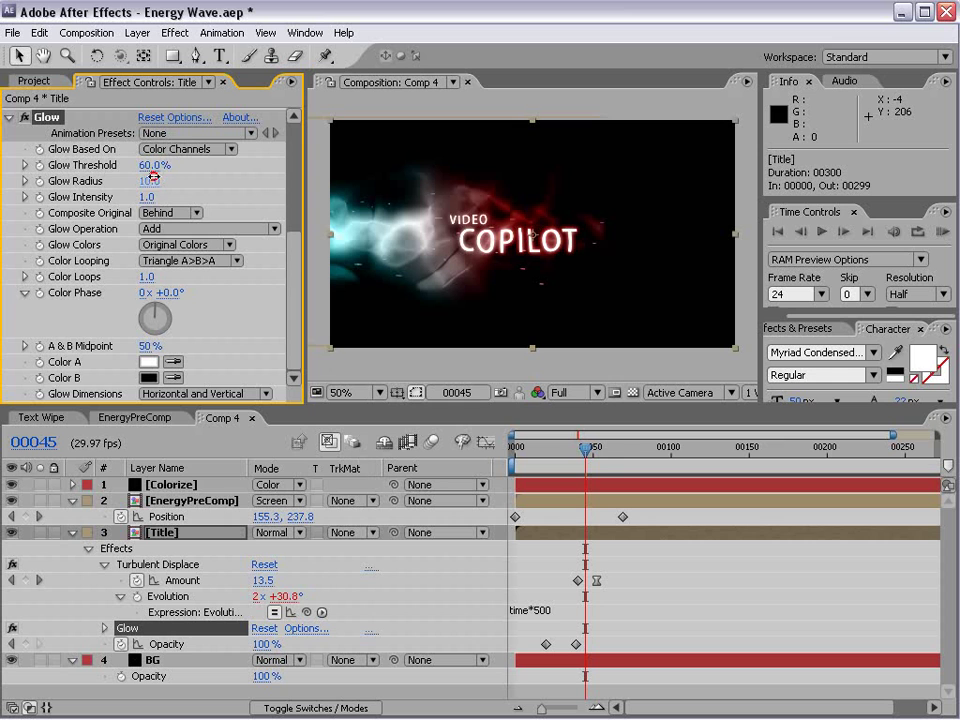
left_click_drag(153, 177, 160, 170)
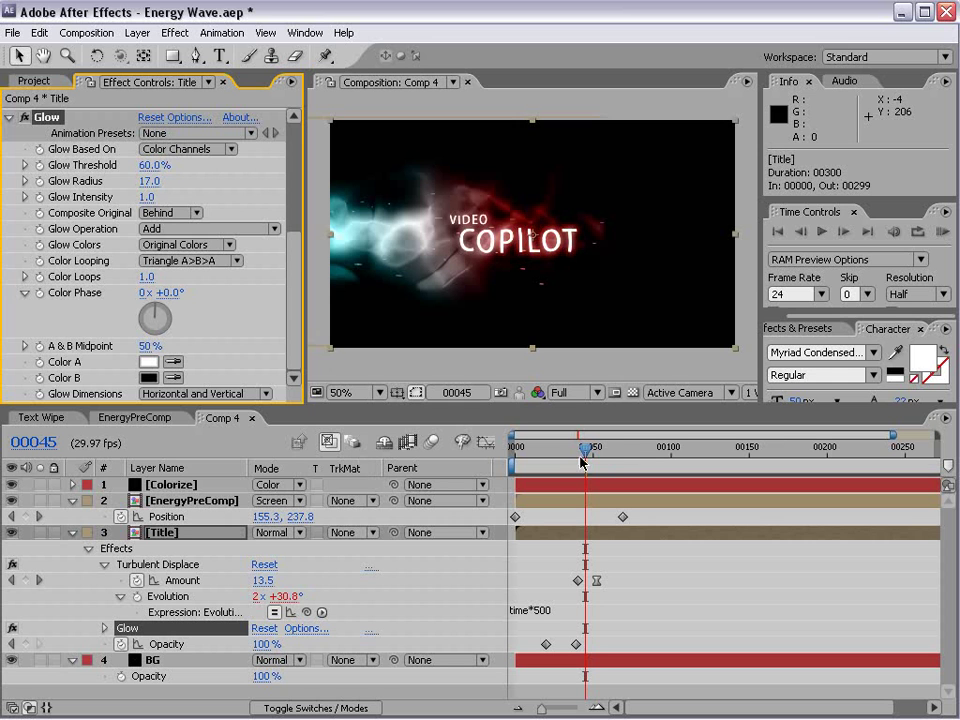
left_click_drag(583, 461, 565, 461)
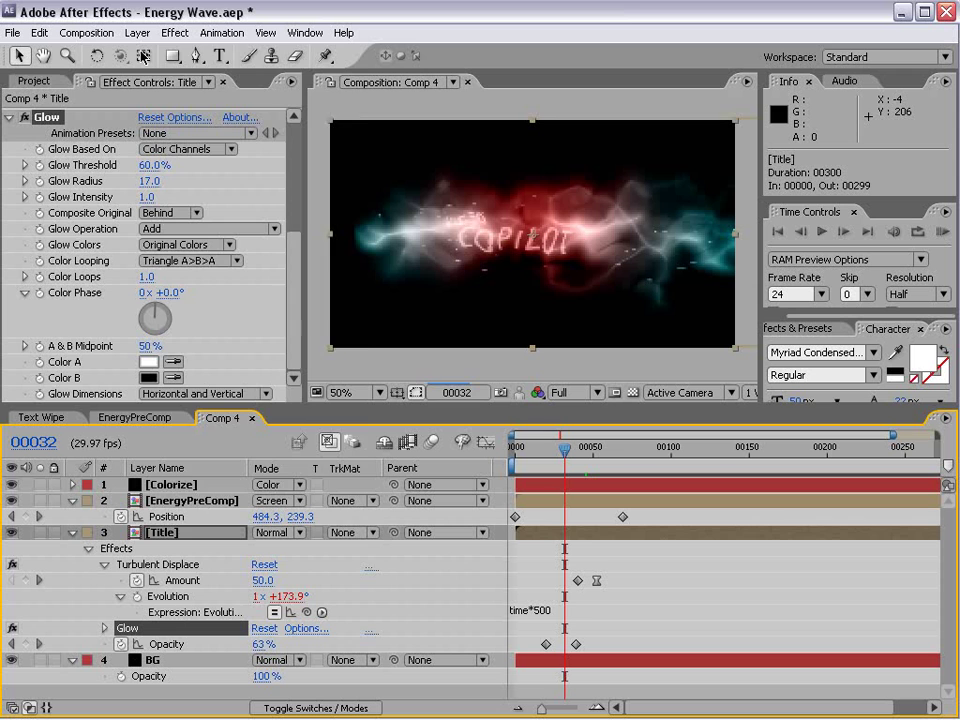
Add Fast Blur to the Title, keyframing Blurriness from about 16 down to 0 two frames later
left_click(175, 32)
left_click(265, 160)
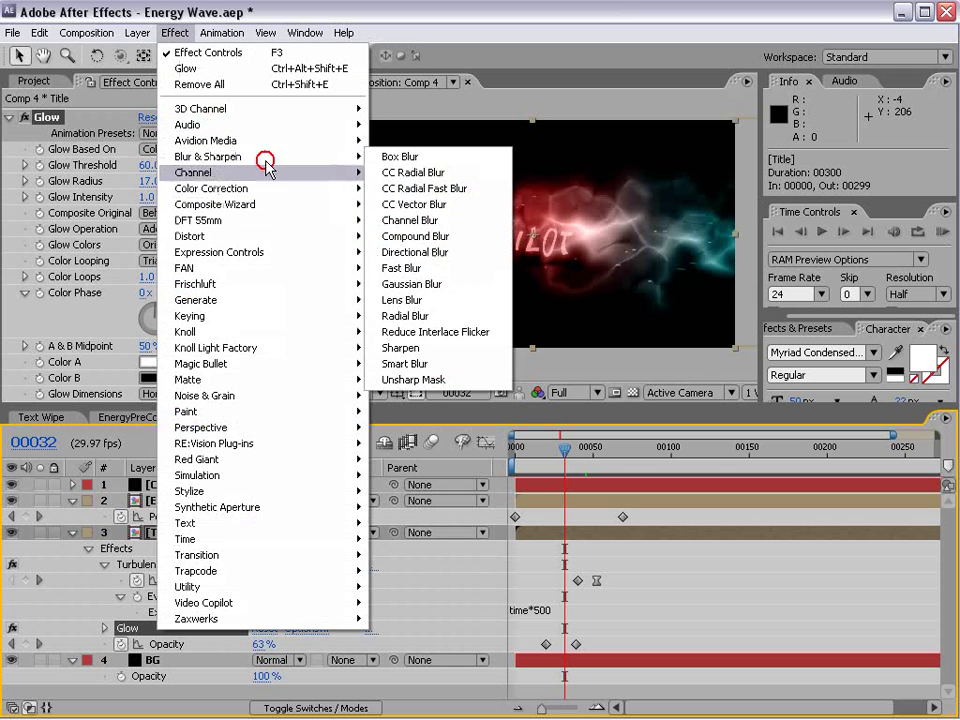
left_click(400, 268)
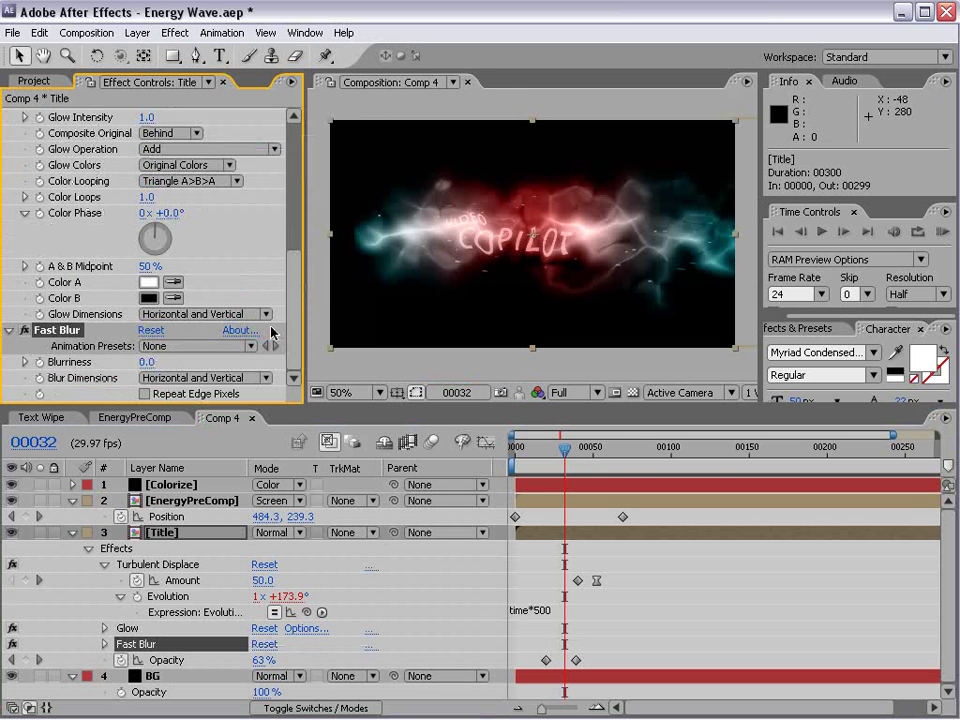
left_click_drag(147, 362, 157, 360)
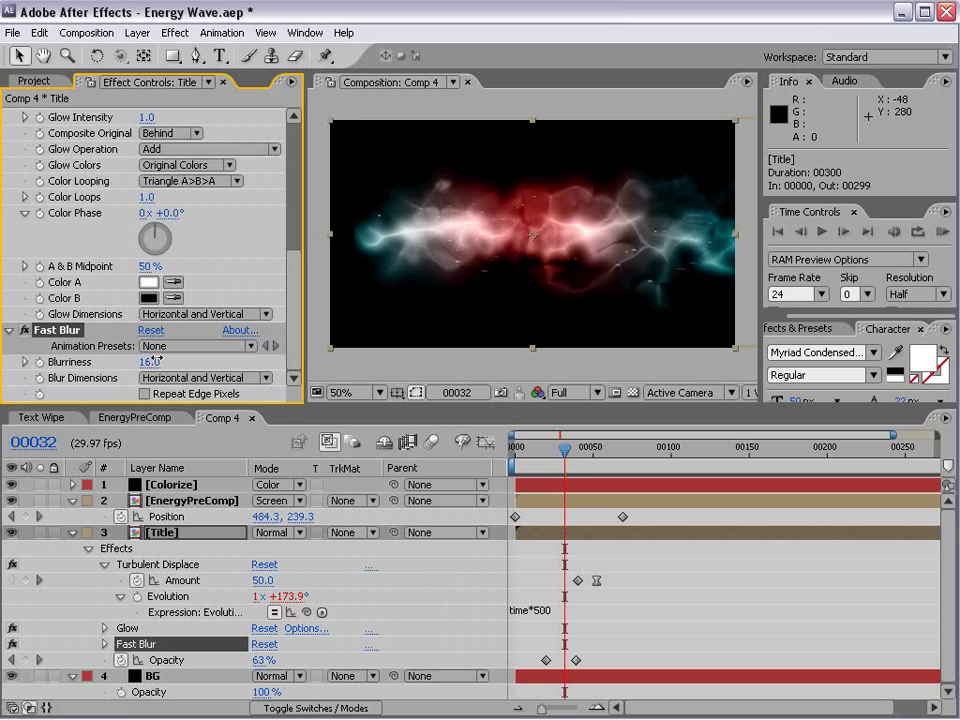
left_click(40, 364)
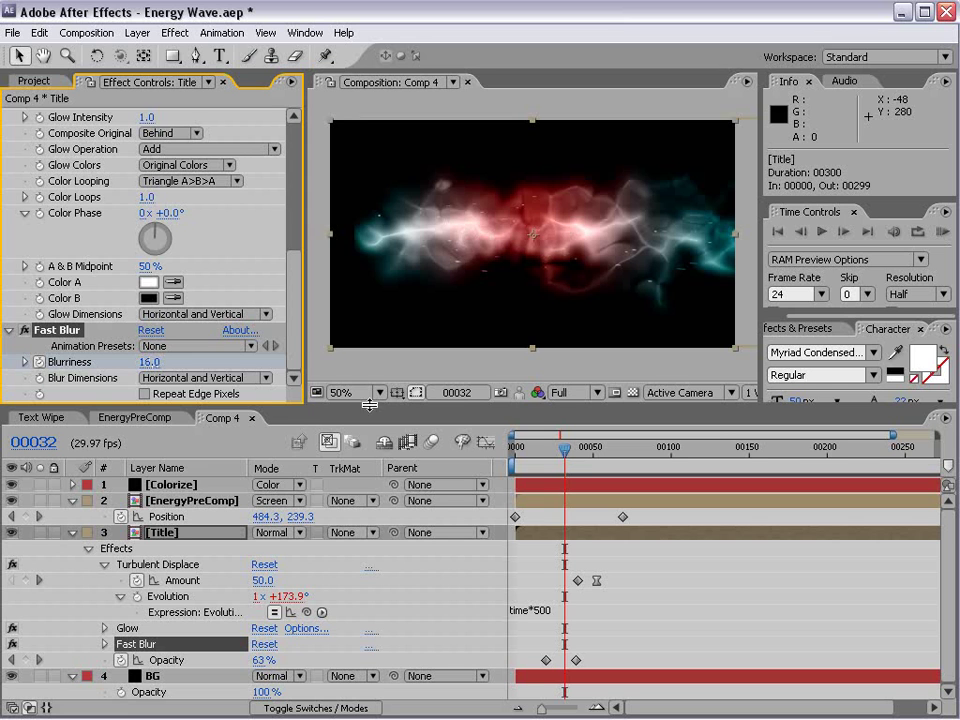
key("Page_Down")
key("Page_Down")
key("Page_Down")
key("Page_Down")
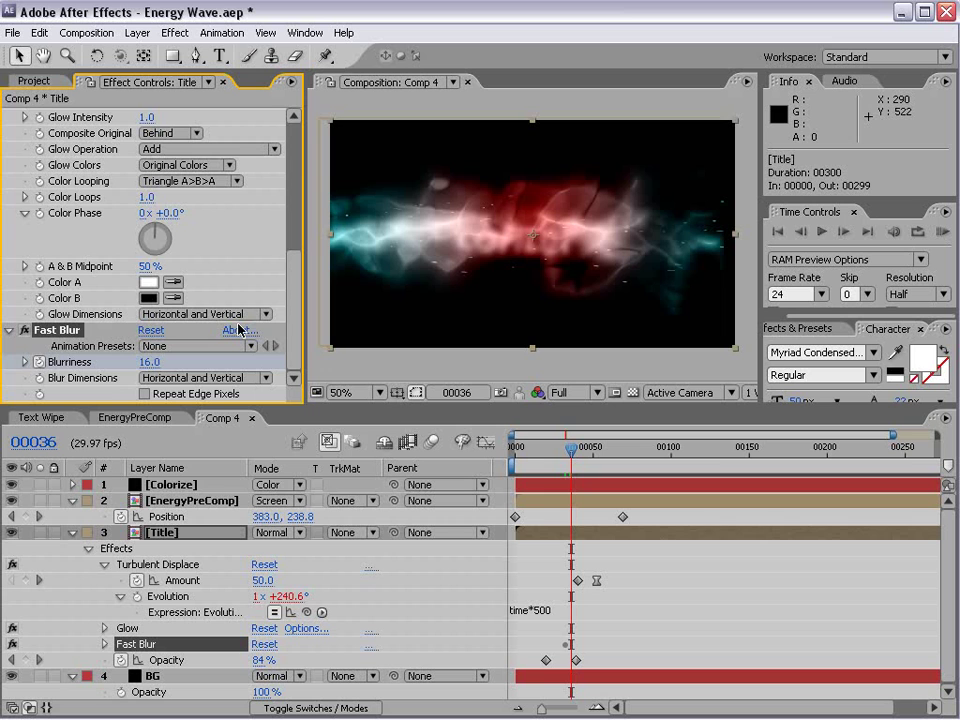
key("Page_Down")
left_click(146, 362)
key("BackSpace")
type("0.")
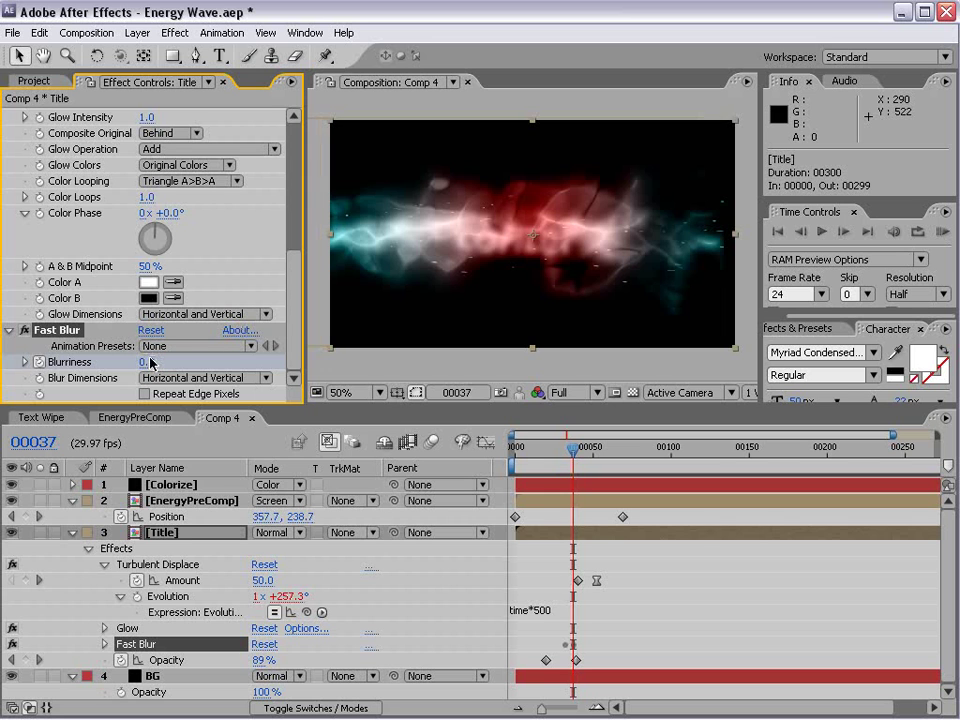
type("0")
key("Return")
Show only the Title's animated properties with U, zoom the timeline, and scrub through the reveal
key("u")
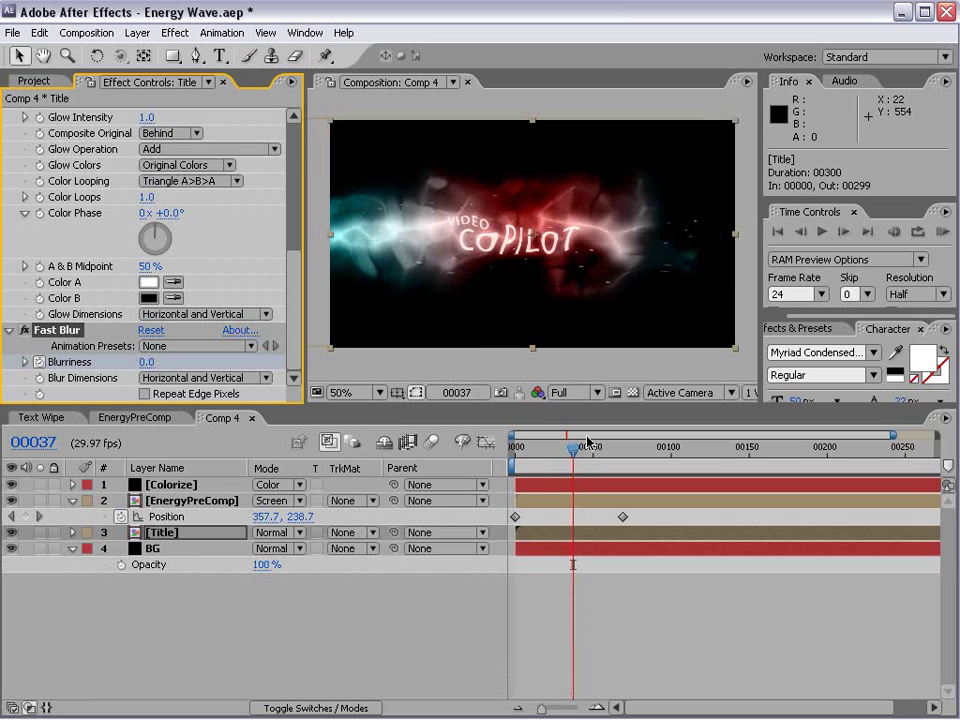
key("u")
left_click_drag(588, 441, 612, 437)
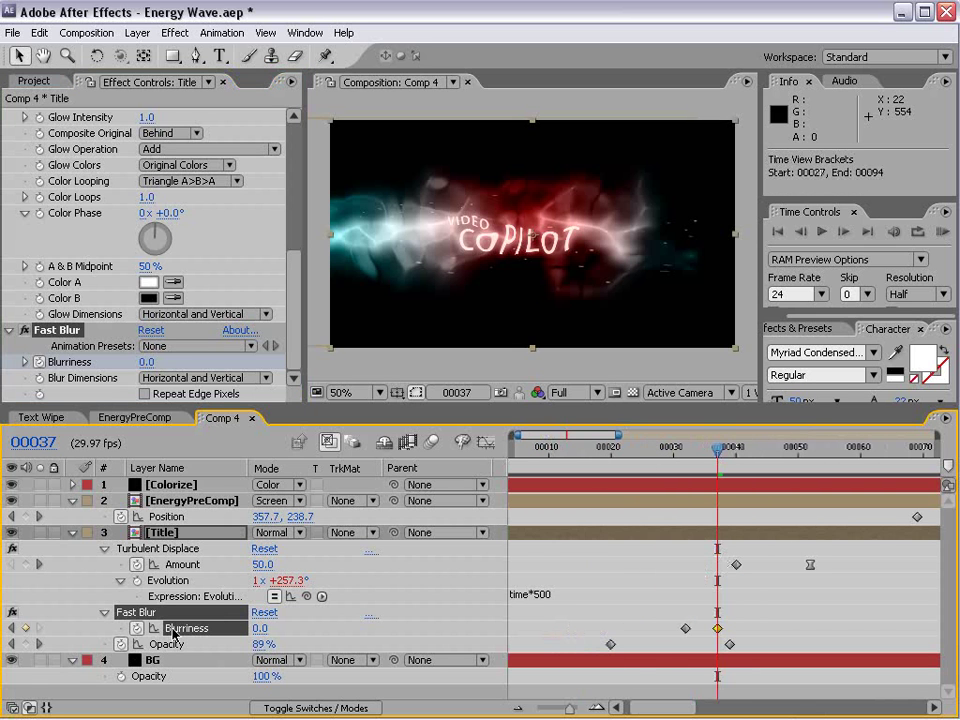
mouse_move(714, 468)
left_mouse_down()
mouse_move(677, 476)
mouse_move(752, 515)
left_mouse_up()
key("minus")
key("minus")
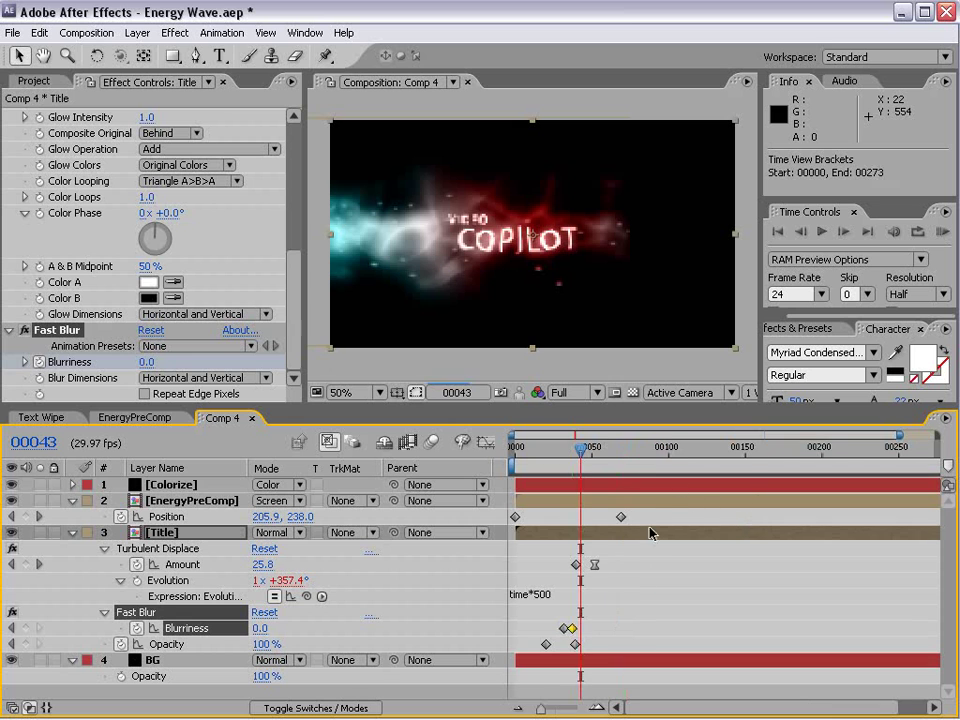
With safe guides shown, move the title 46 pixels right and RAM-preview the reveal
left_click(72, 506)
mouse_move(606, 452)
left_mouse_down()
mouse_move(566, 493)
mouse_move(592, 490)
mouse_move(559, 449)
mouse_move(571, 459)
mouse_move(635, 455)
mouse_move(563, 472)
mouse_move(584, 465)
mouse_move(575, 465)
left_mouse_up()
key("apostrophe")
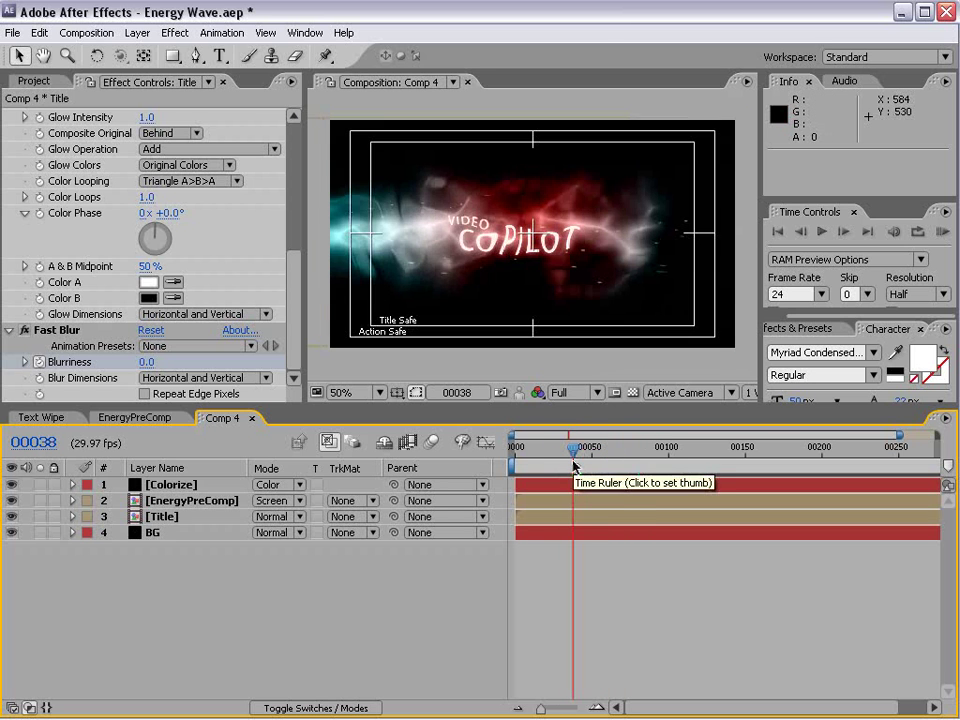
left_click(178, 516)
left_click_drag(529, 243, 552, 243)
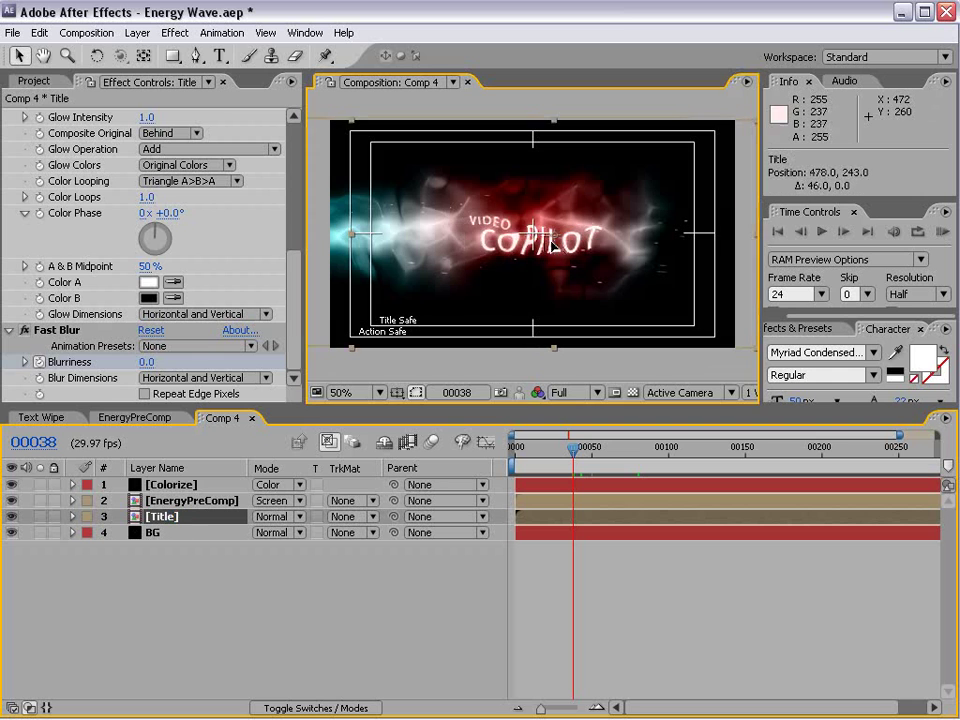
key("F2")
key("KP_0")
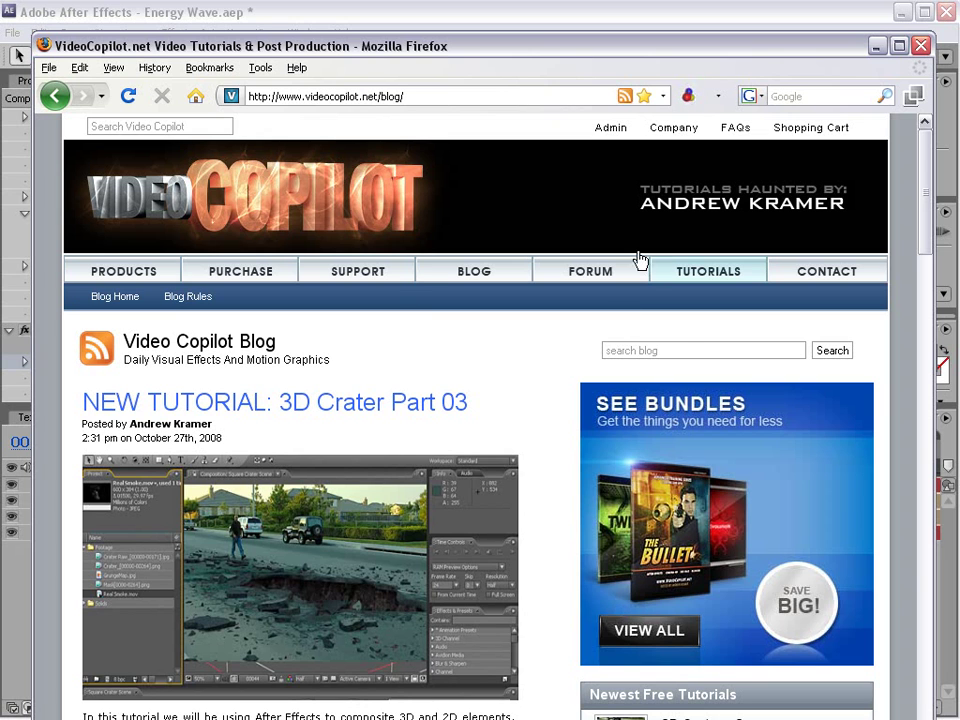
Search the Video Copilot blog for 'energy' and scroll to the Dark Energy + Video post
left_click(649, 347)
type("energy")
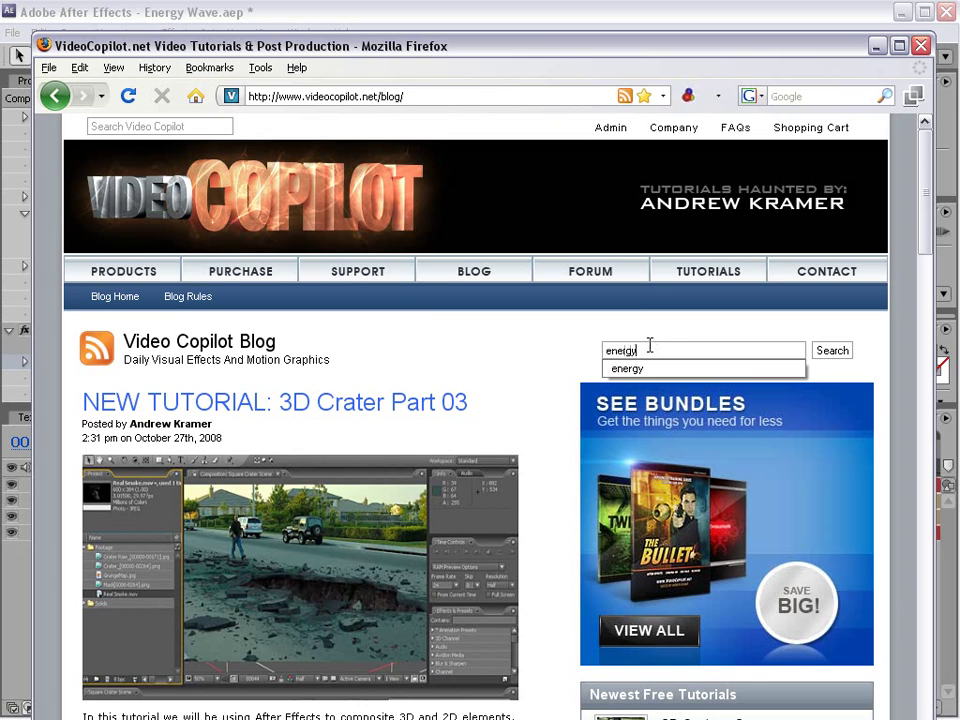
key("Return")
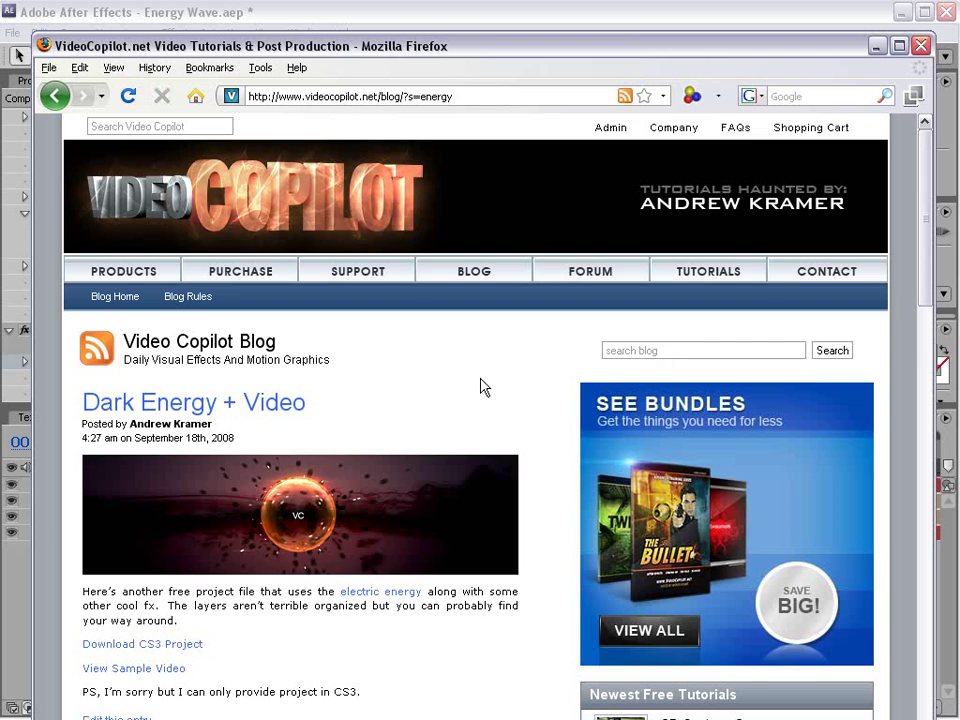
scroll(362, 402, "down", 5)
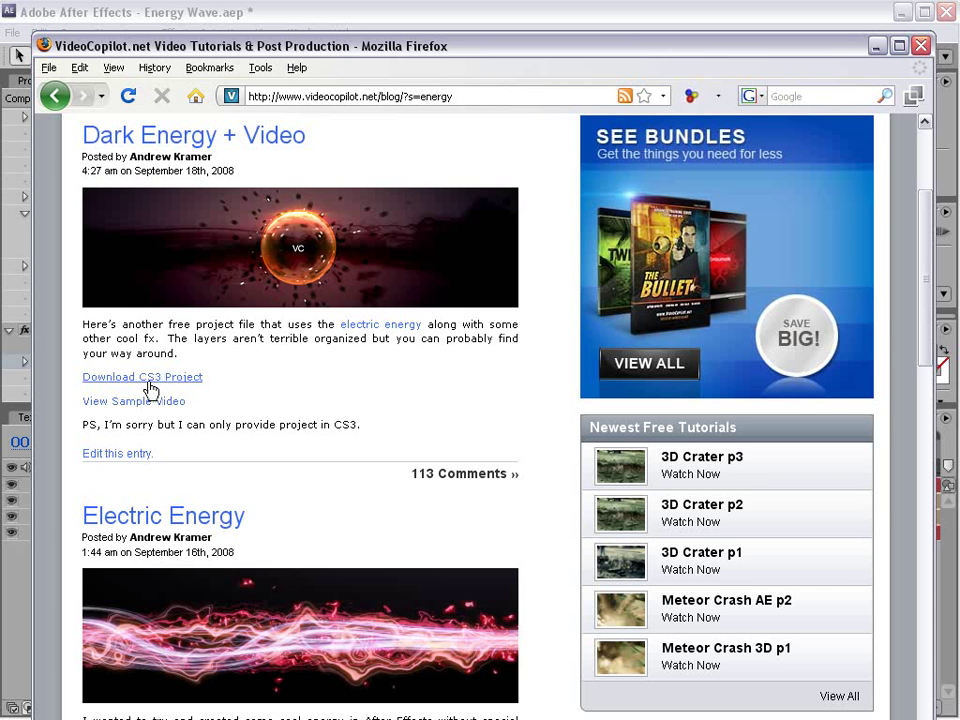
scroll(310, 400, "down", 3)
scroll(328, 400, "up", 4)
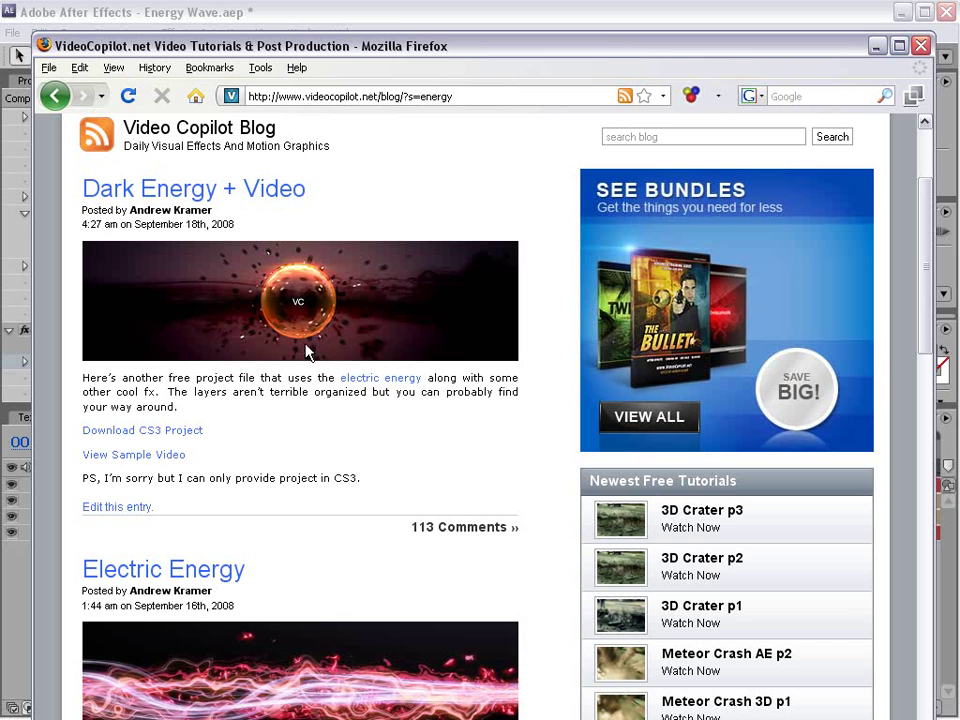
Return to After Effects and set the current time to frame 00035 of the reveal
left_click(317, 12)
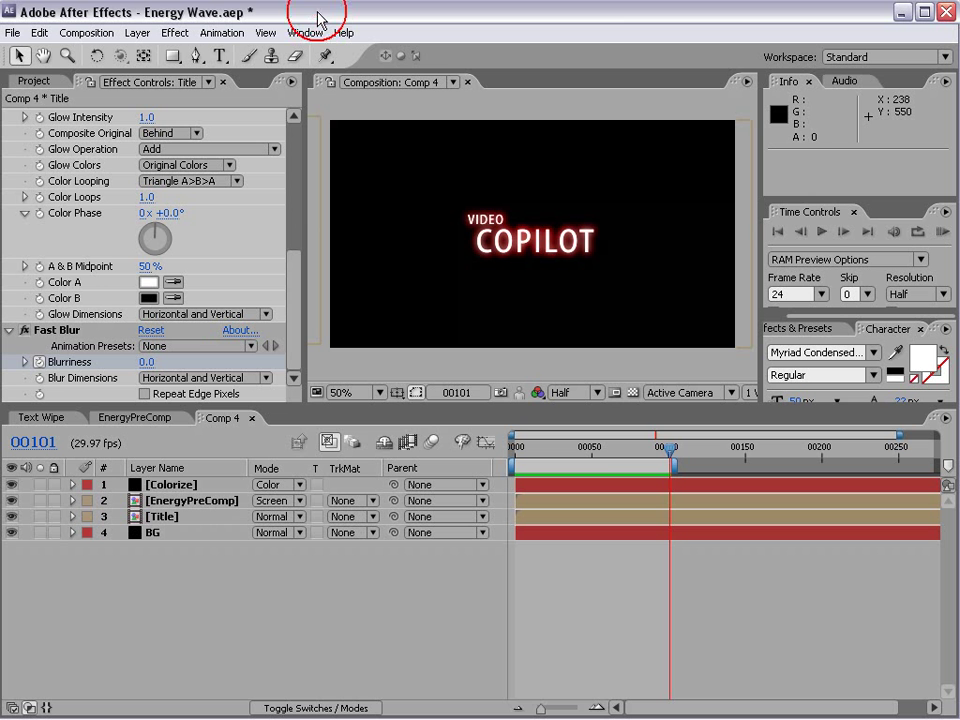
left_click(608, 452)
left_click_drag(608, 452, 570, 477)
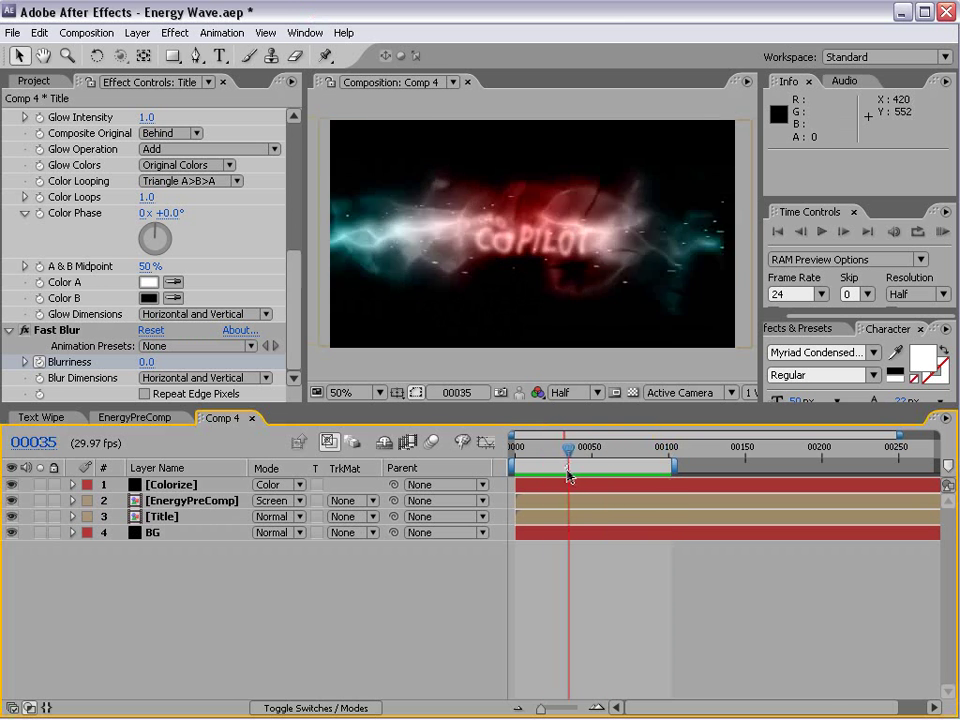
Start a new comp-sized solid and choose a deep orange colour for it
left_click(137, 33)
mouse_move(142, 52)
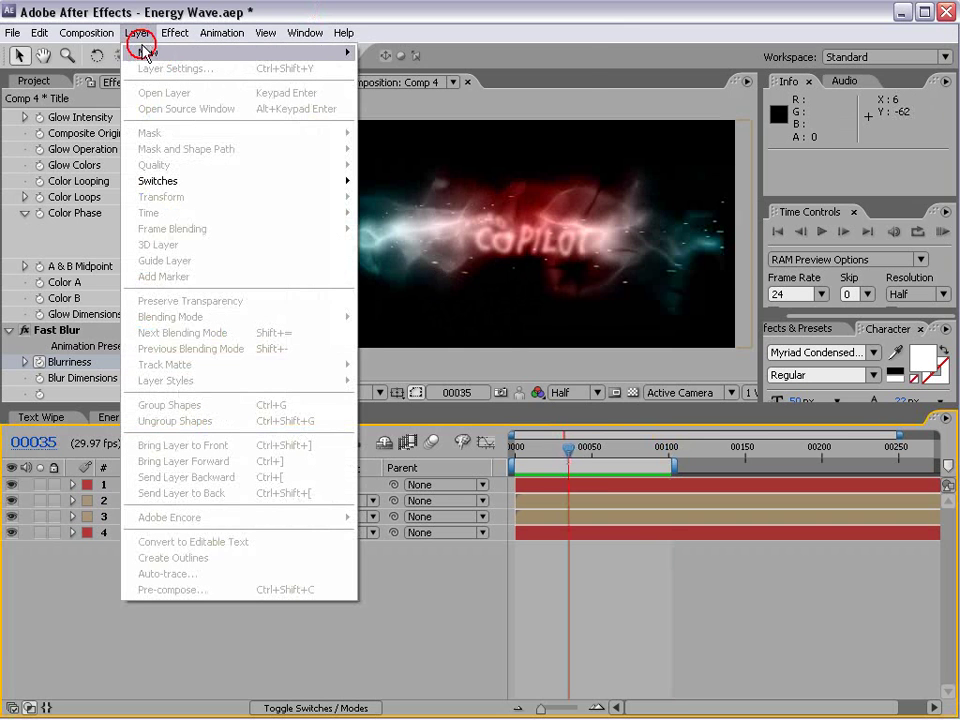
left_click(390, 70)
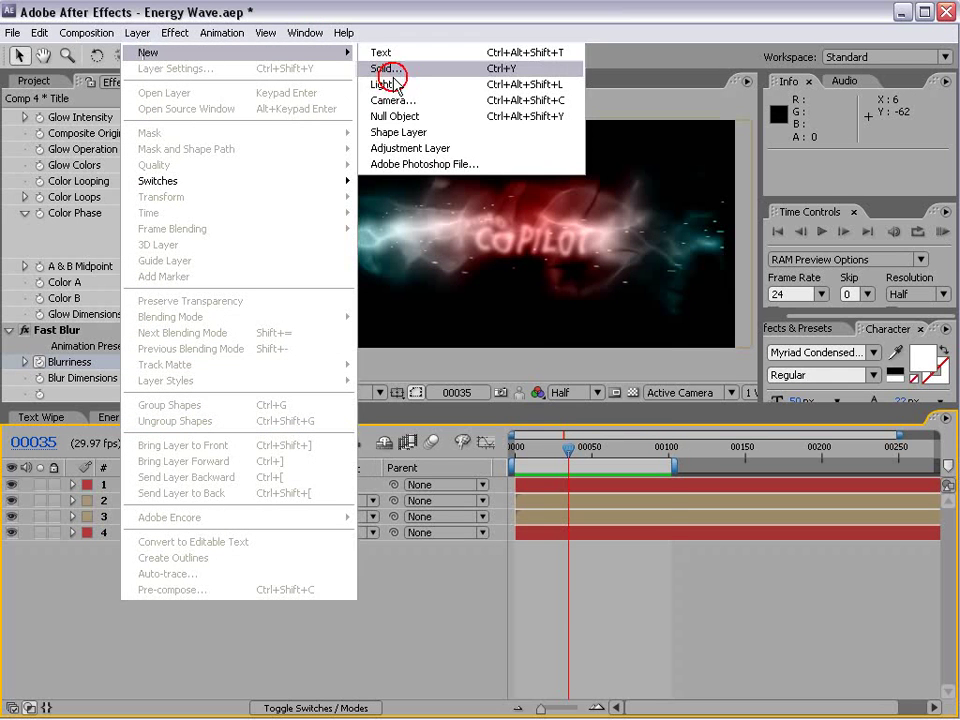
left_click(397, 556)
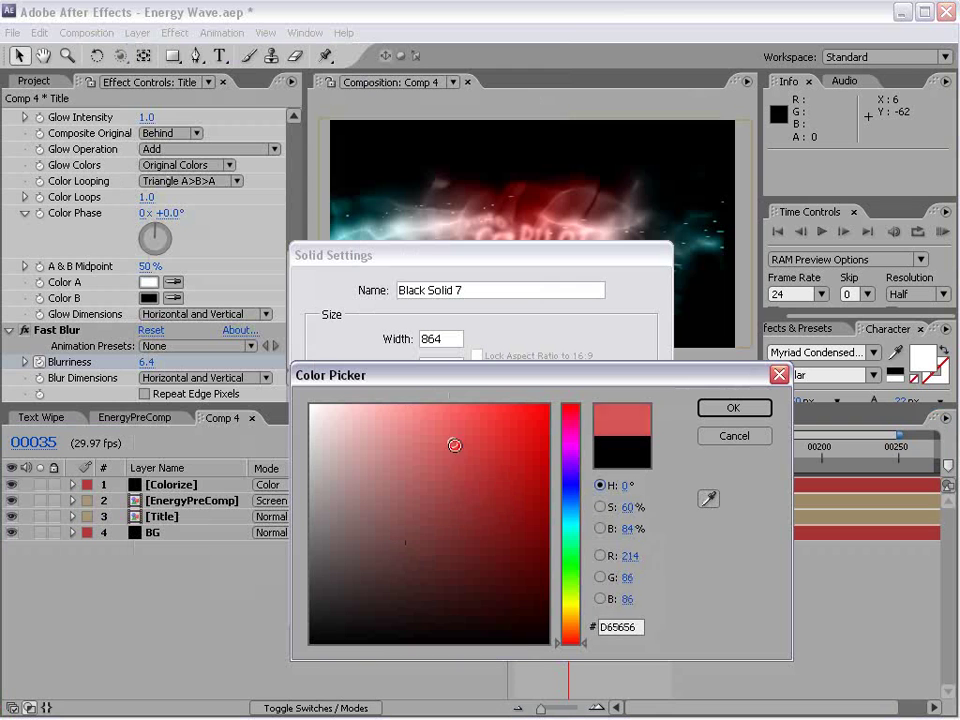
left_click_drag(452, 443, 432, 422)
left_click_drag(573, 640, 572, 627)
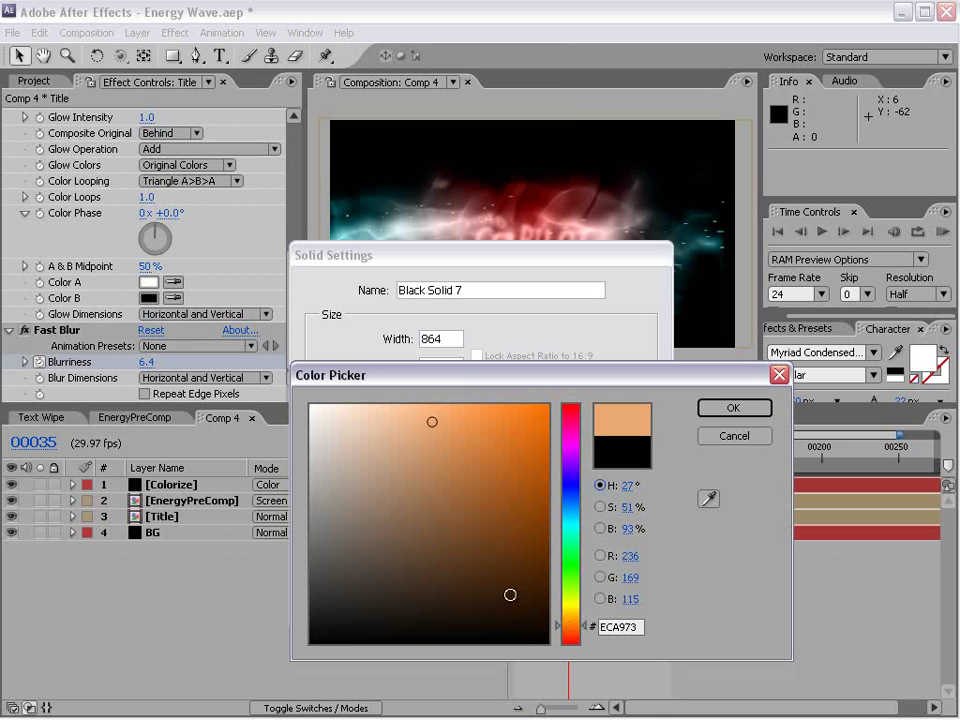
left_click(501, 418)
left_click(733, 408)
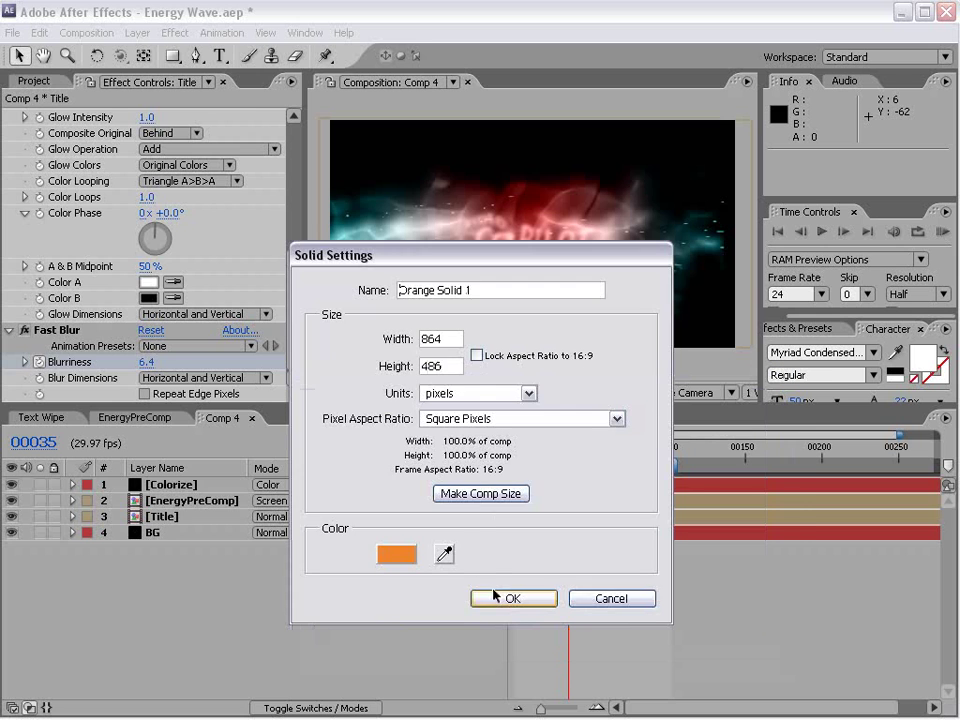
Create Orange Solid 1 and draw a circular ellipse mask at the comp centre
left_click(497, 596)
left_click_drag(172, 56, 246, 96)
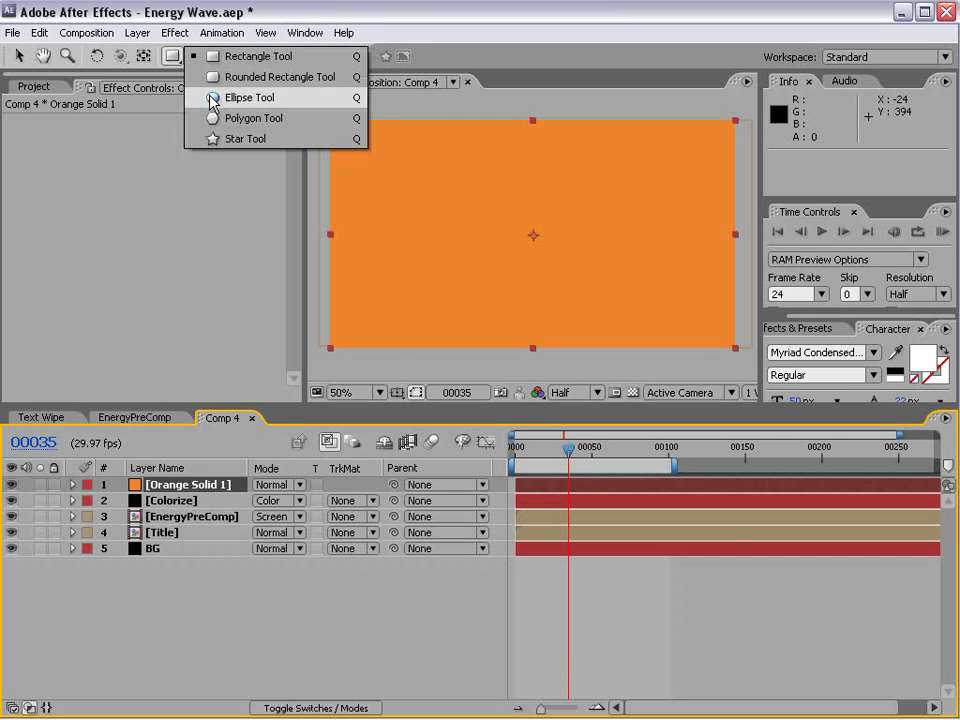
left_click_drag(533, 235, 586, 288)
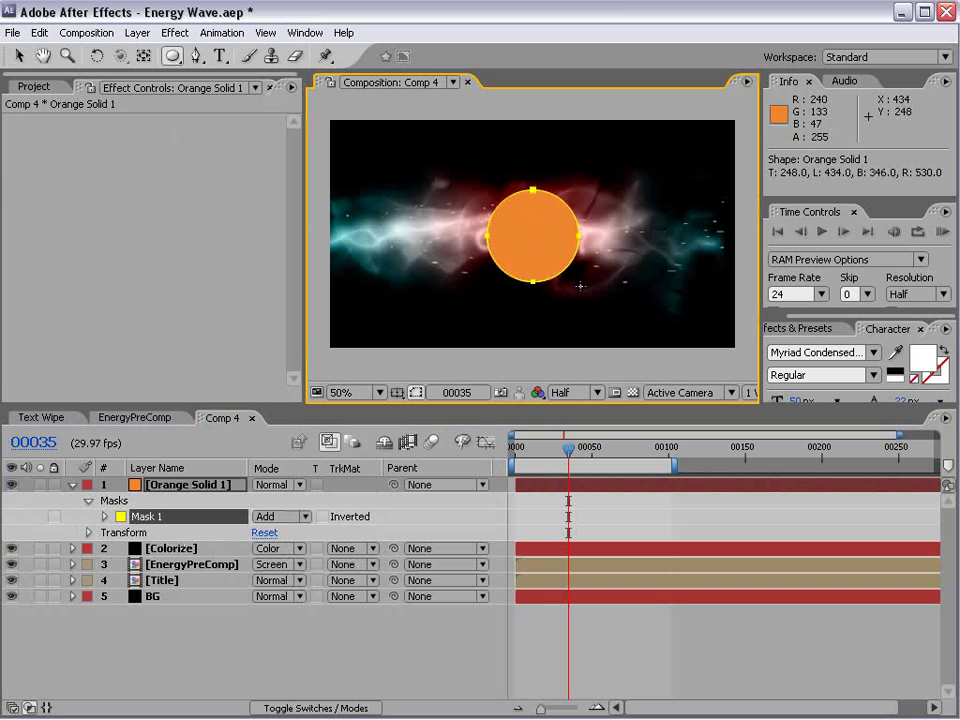
Duplicate Mask 1 into Mask 2 and set Mask 2 to Subtract
left_click(184, 486)
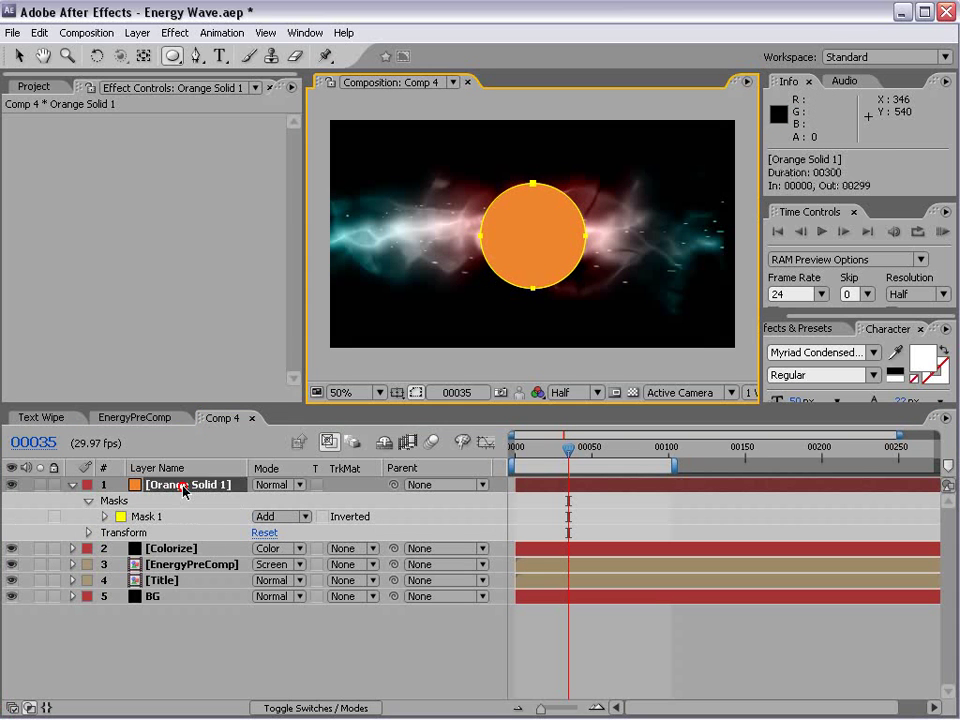
left_click(104, 516)
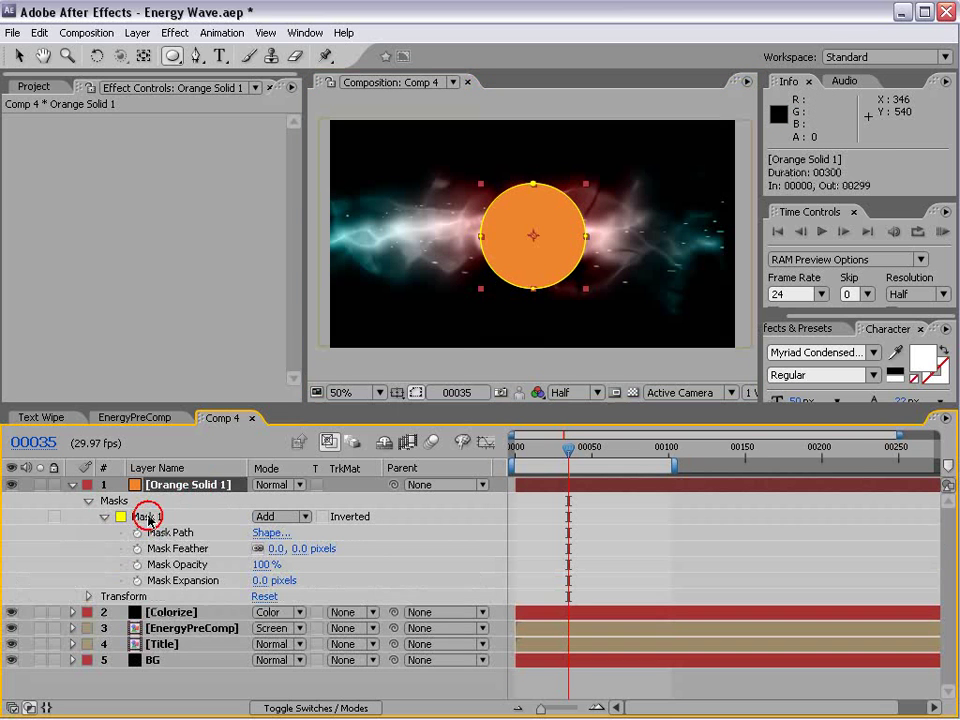
left_click(145, 516)
left_click(39, 32)
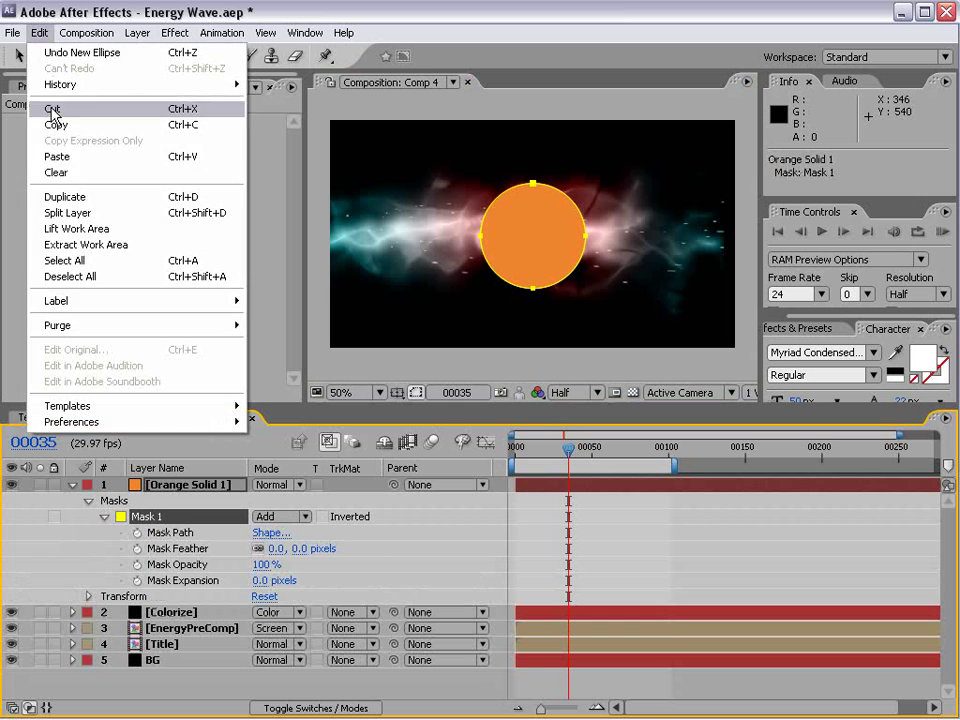
left_click(80, 198)
left_click(272, 596)
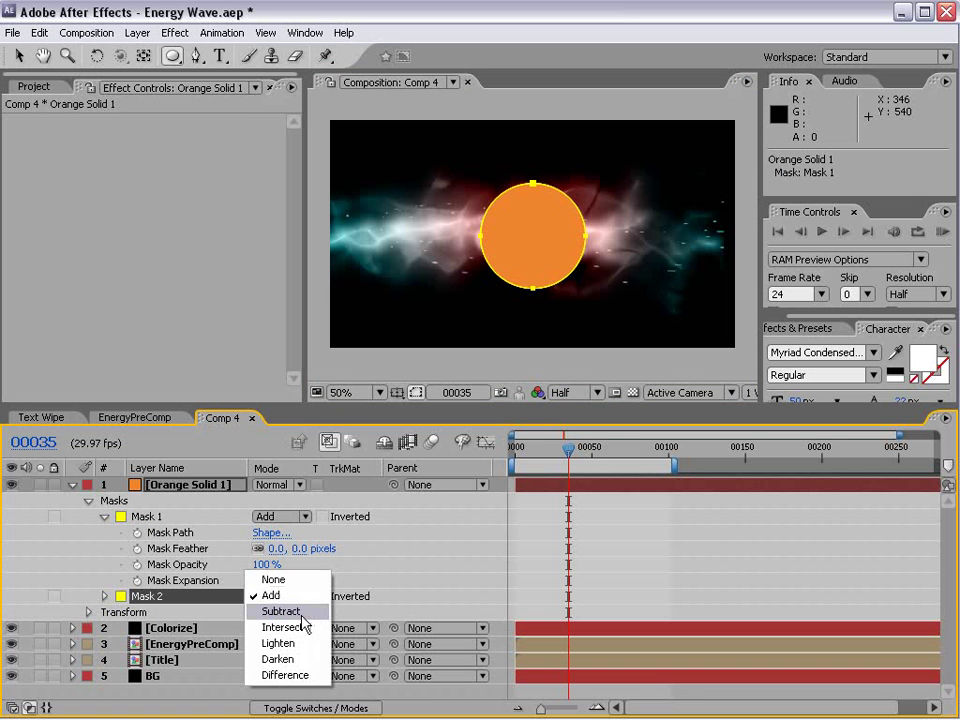
left_click(300, 614)
Feather Mask 2 by 66 pixels and hide the mask outlines to judge the orb
key("m")
key("m")
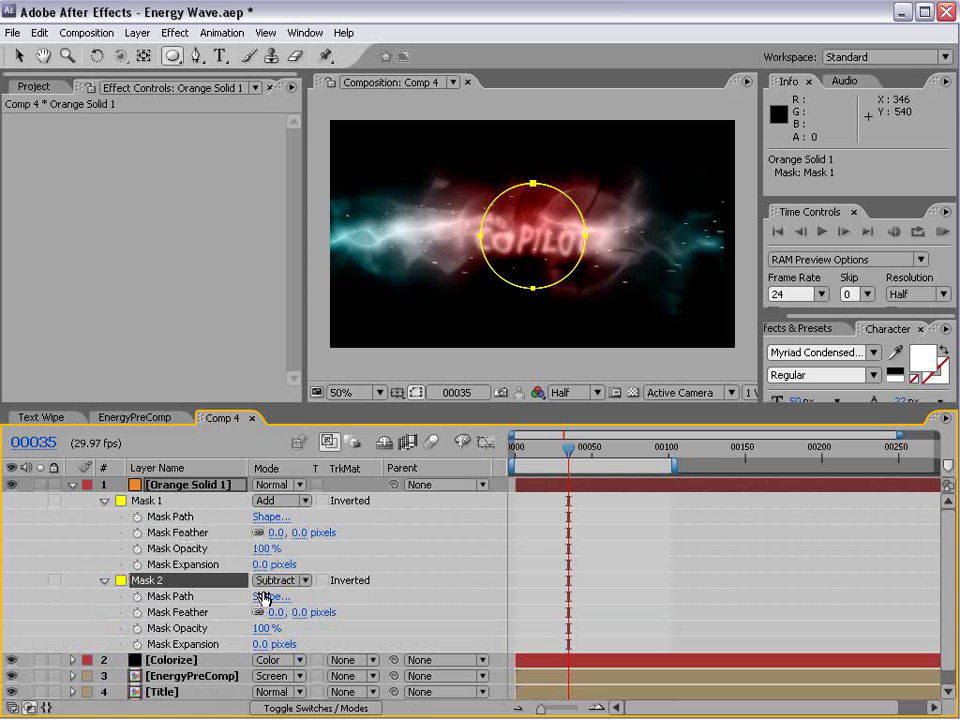
scroll(208, 616, "down", 1)
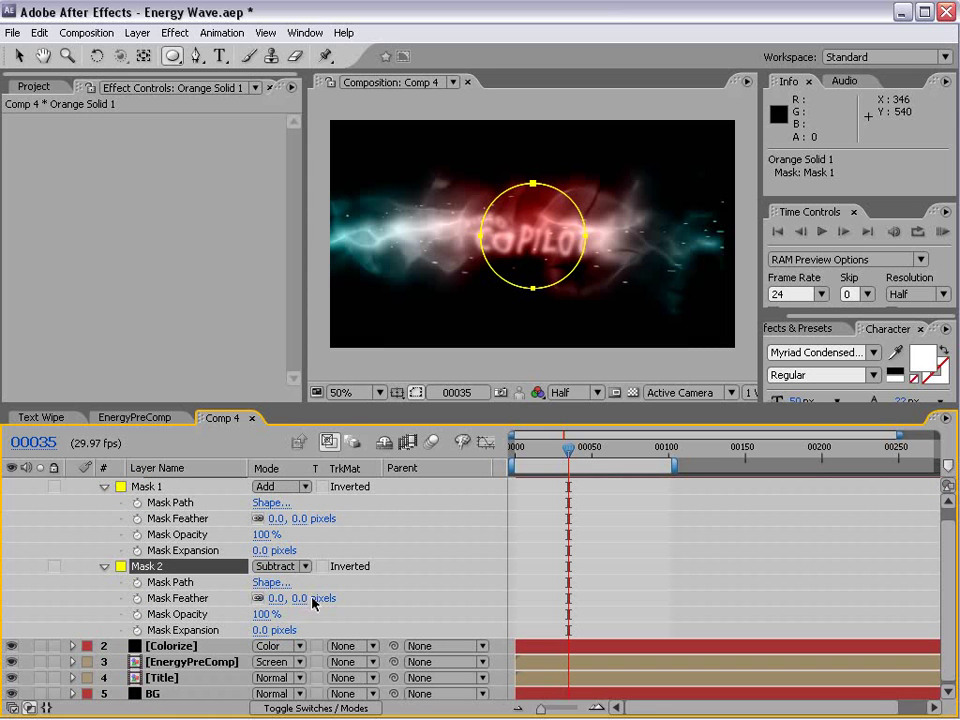
left_click_drag(295, 598, 597, 540)
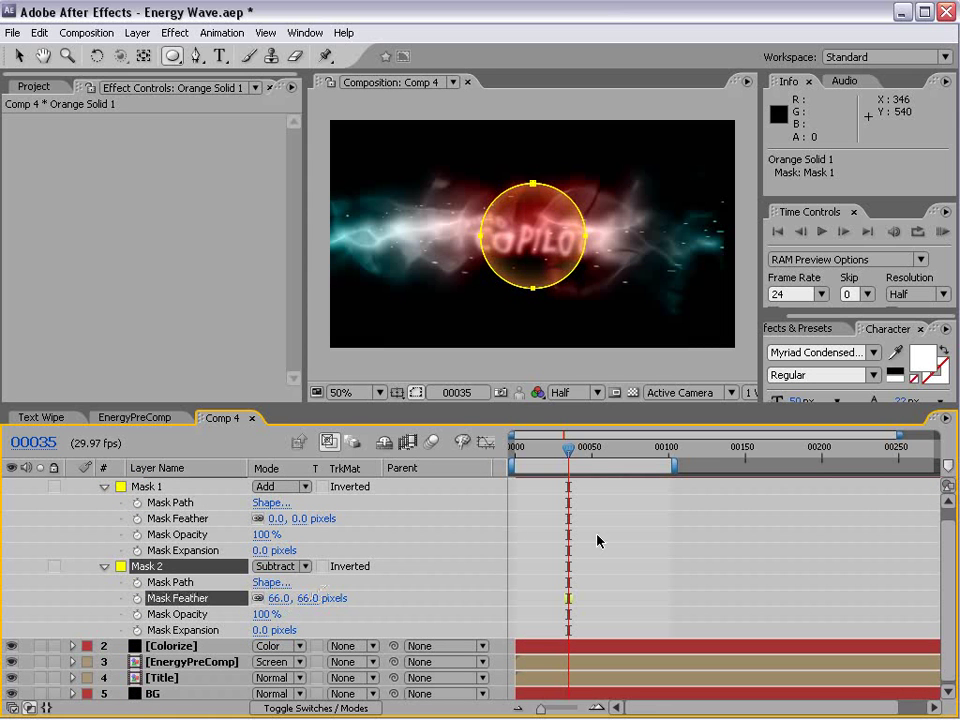
left_click(415, 393)
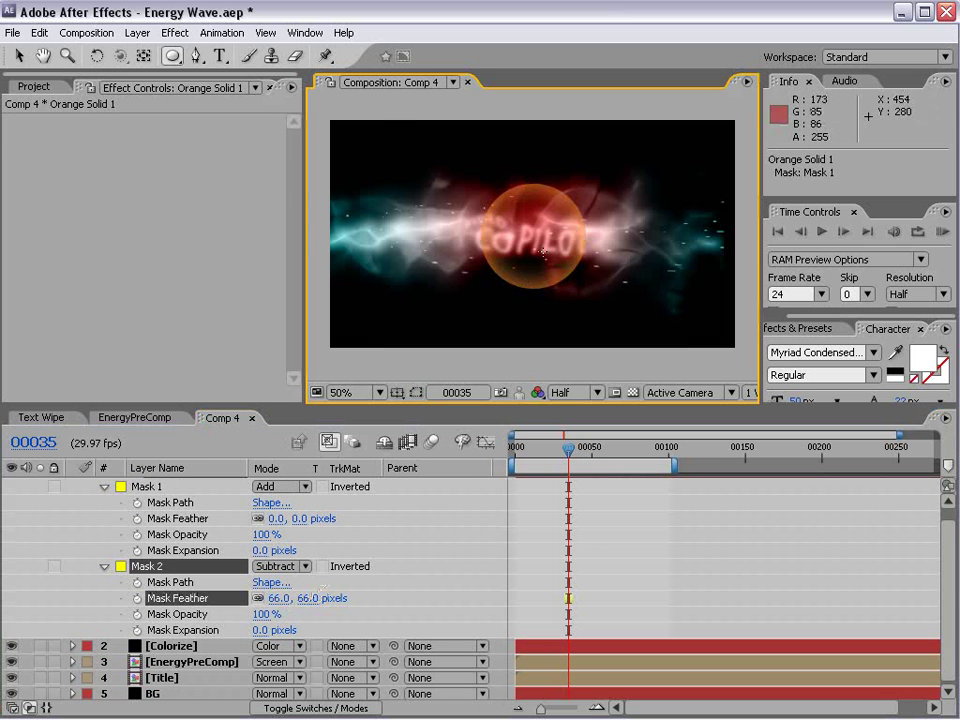
scroll(557, 220, "up", 2)
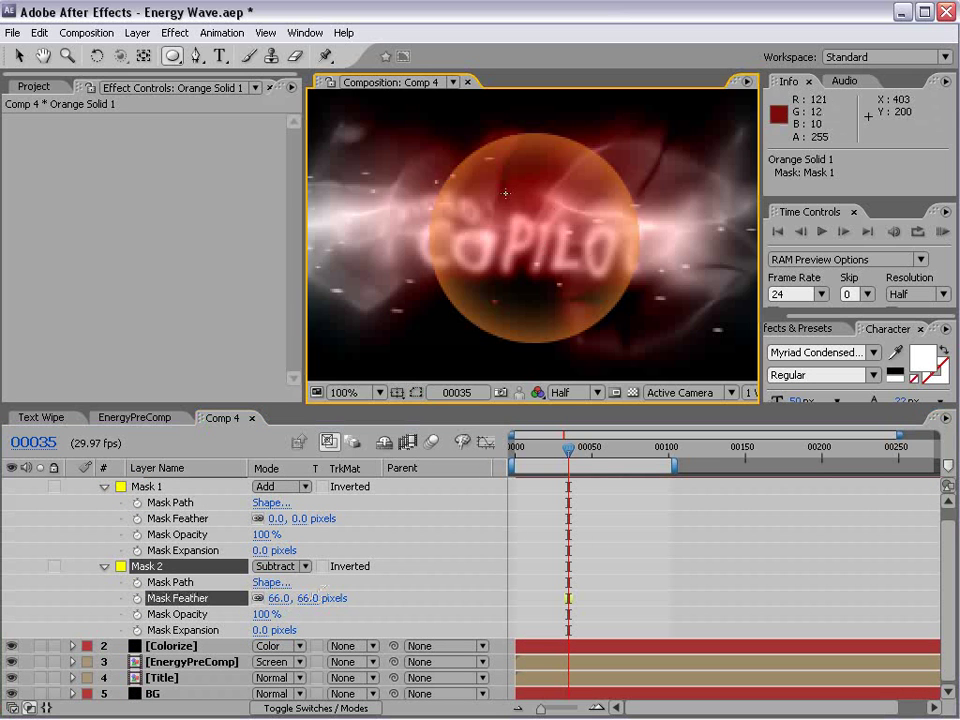
Add a new adjustment layer with the Distort > Bulge effect
left_click(138, 33)
mouse_move(160, 52)
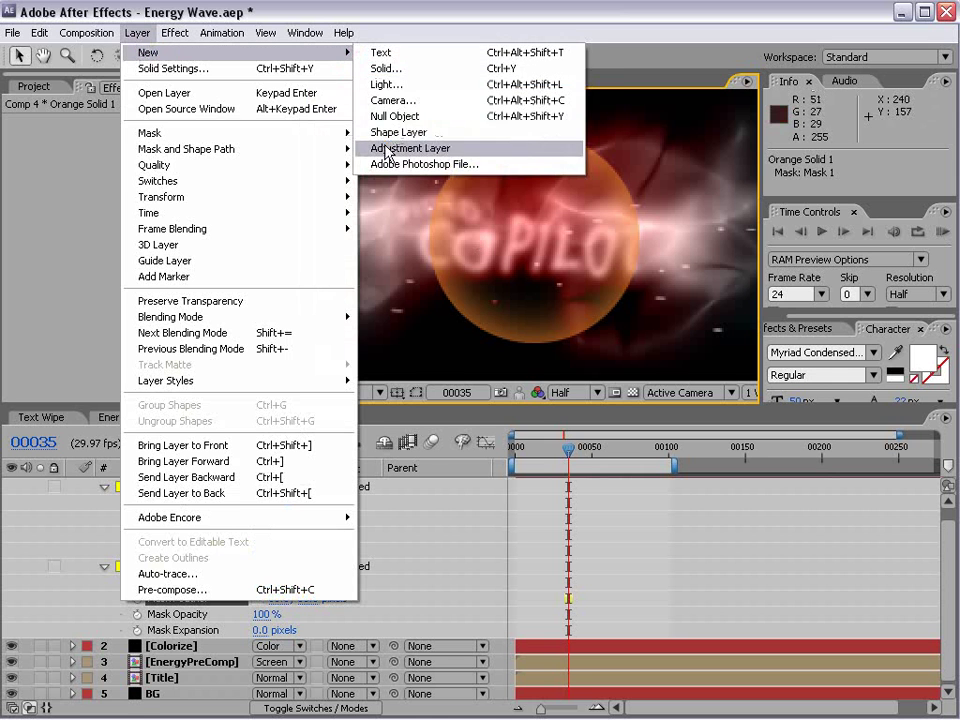
left_click(420, 146)
left_click(176, 33)
mouse_move(190, 236)
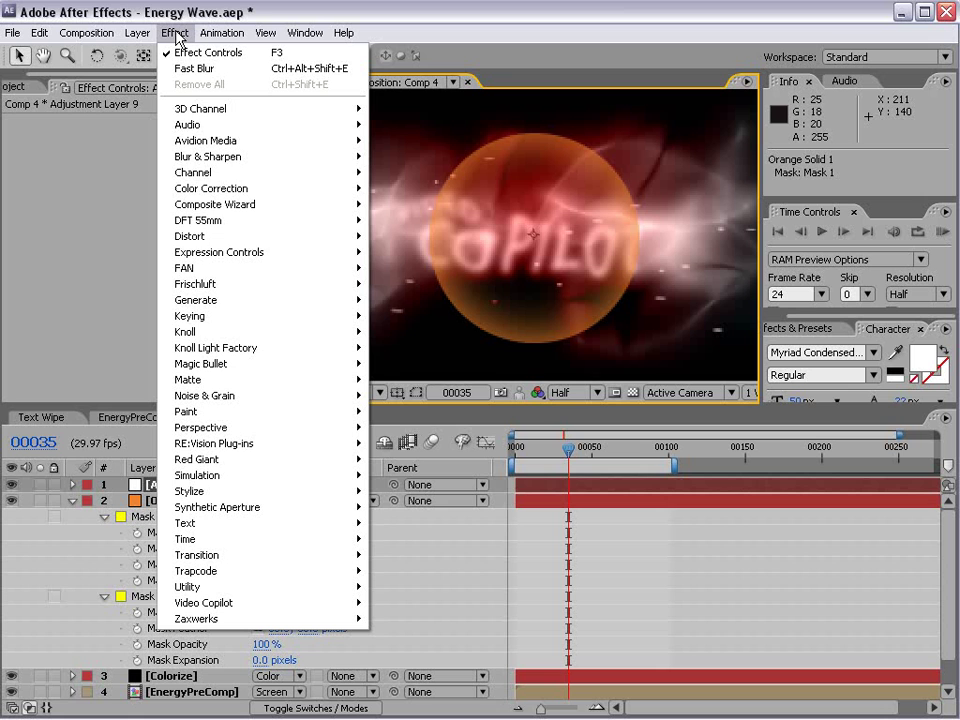
left_click(213, 236)
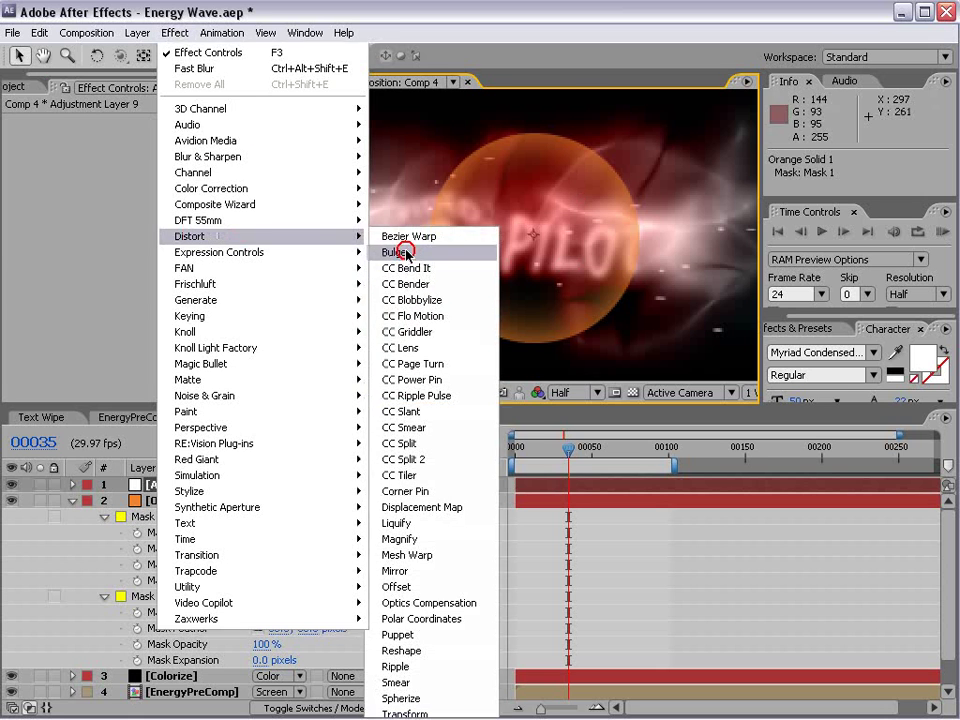
left_click(400, 253)
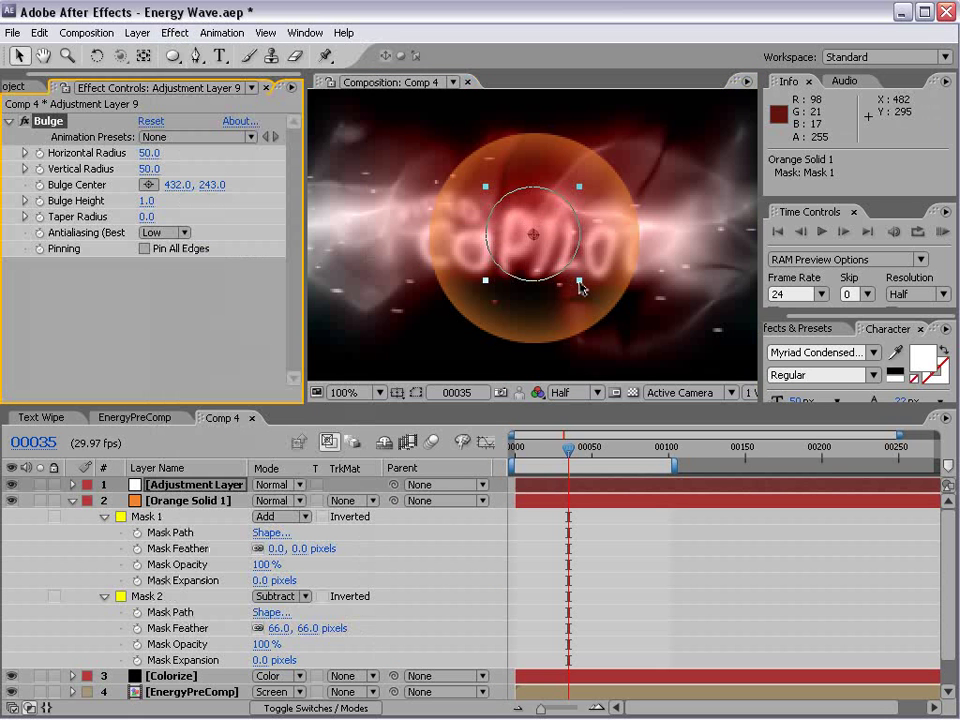
Widen the Bulge radii to 113 and 117 over the orb and scrub to check it
left_click_drag(580, 287, 640, 343)
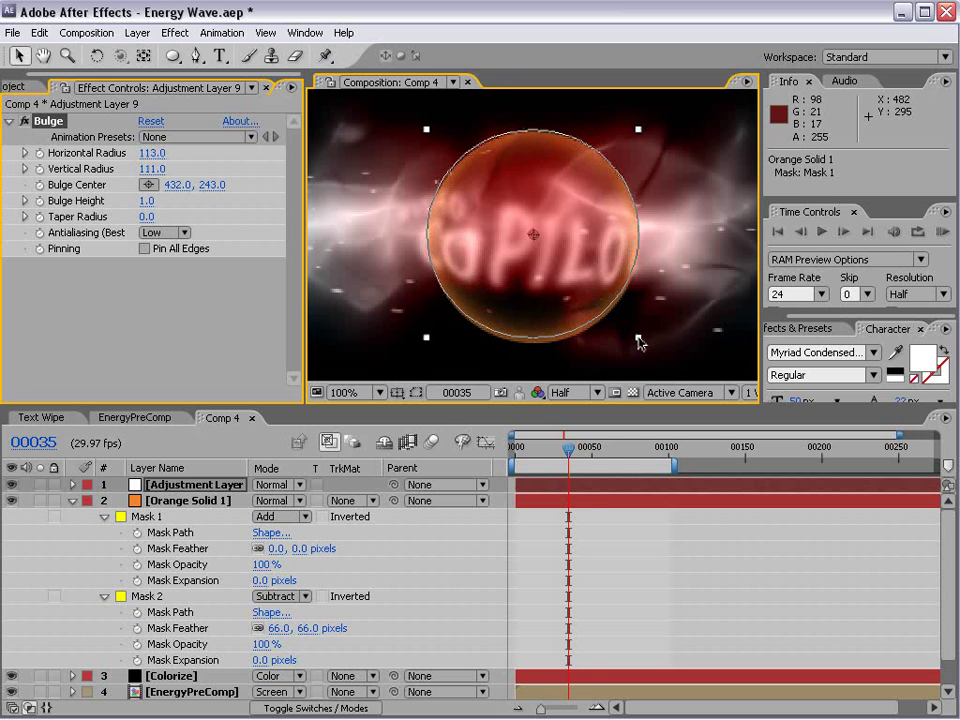
mouse_move(567, 463)
left_mouse_down()
mouse_move(595, 463)
mouse_move(537, 463)
mouse_move(559, 463)
left_mouse_up()
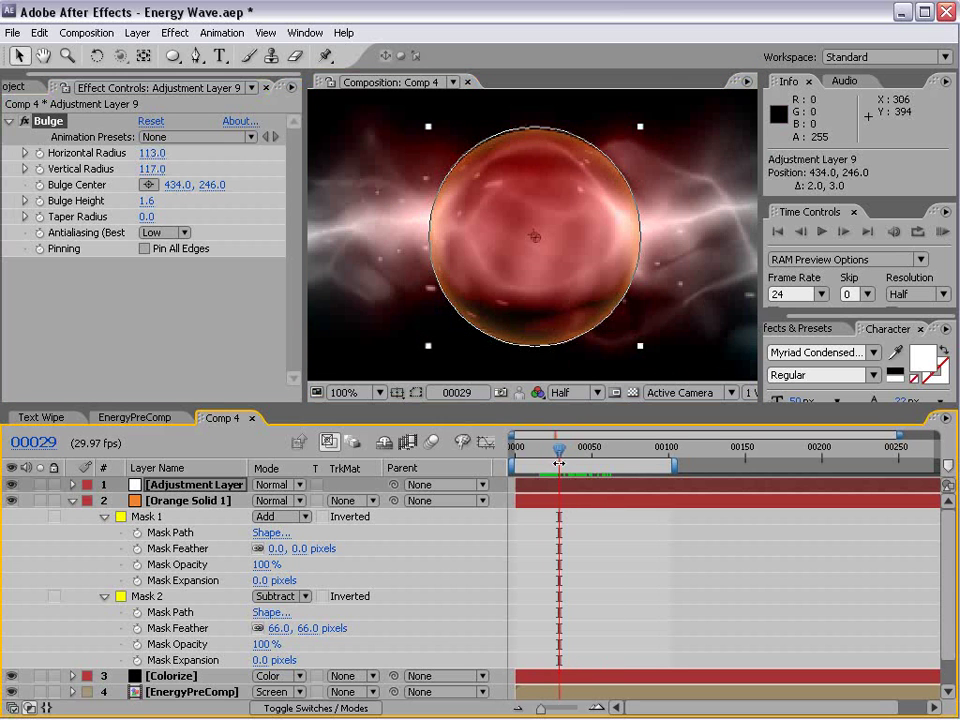
left_click(669, 546)
scroll(520, 210, "up", 2)
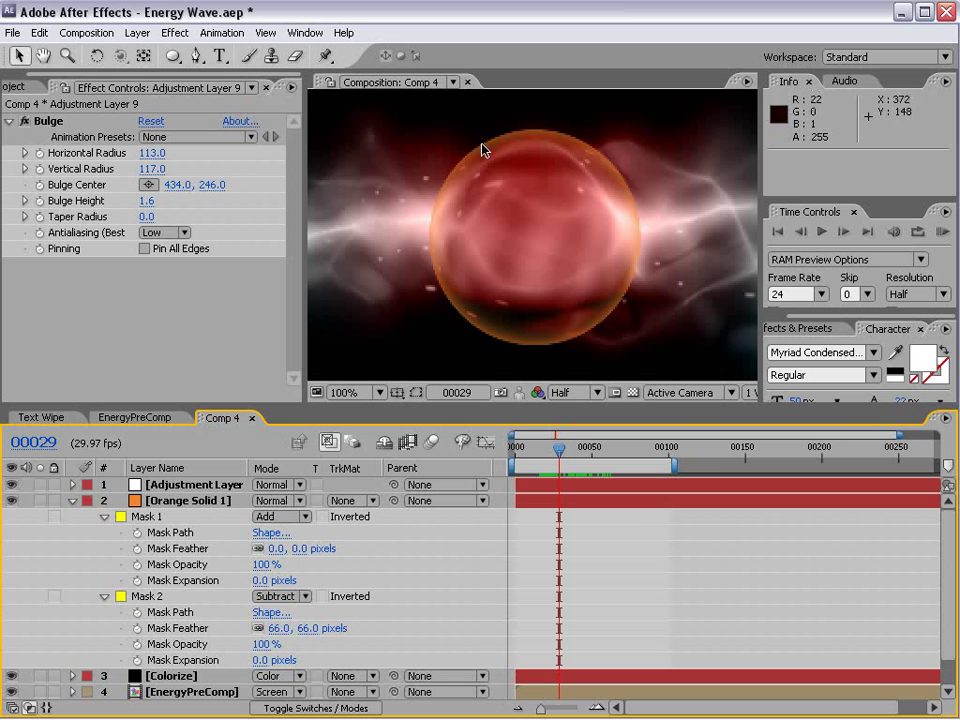
left_click(155, 484)
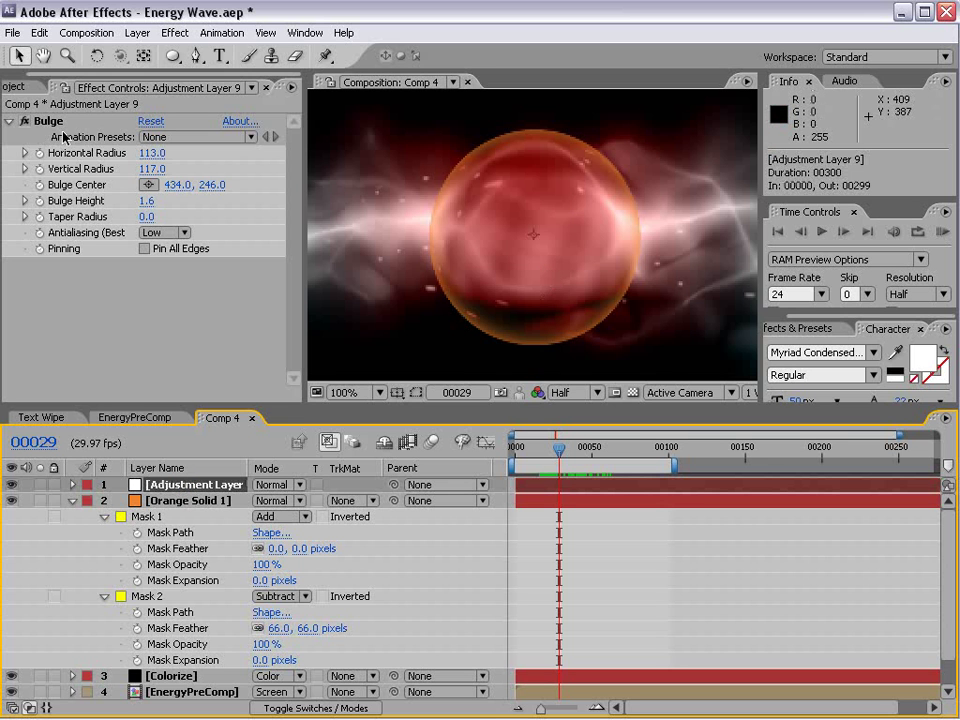
Apply Distort > CC Lens to the adjustment layer and zoom the viewer to 50%
left_click(14, 124)
left_click(175, 32)
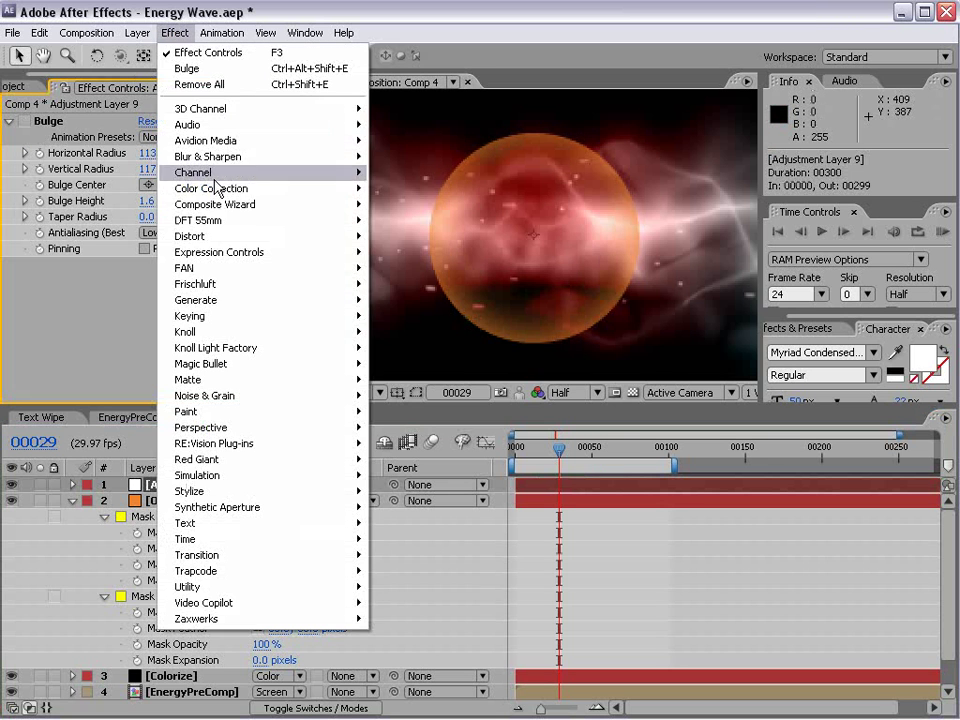
mouse_move(190, 236)
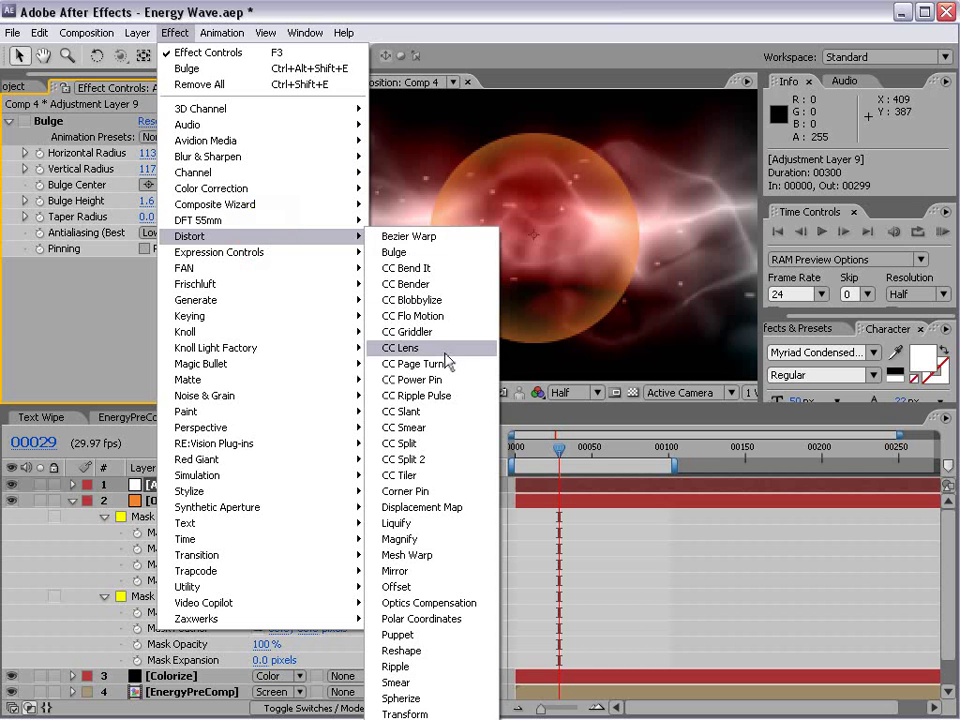
left_click(446, 354)
key("comma")
key("comma")
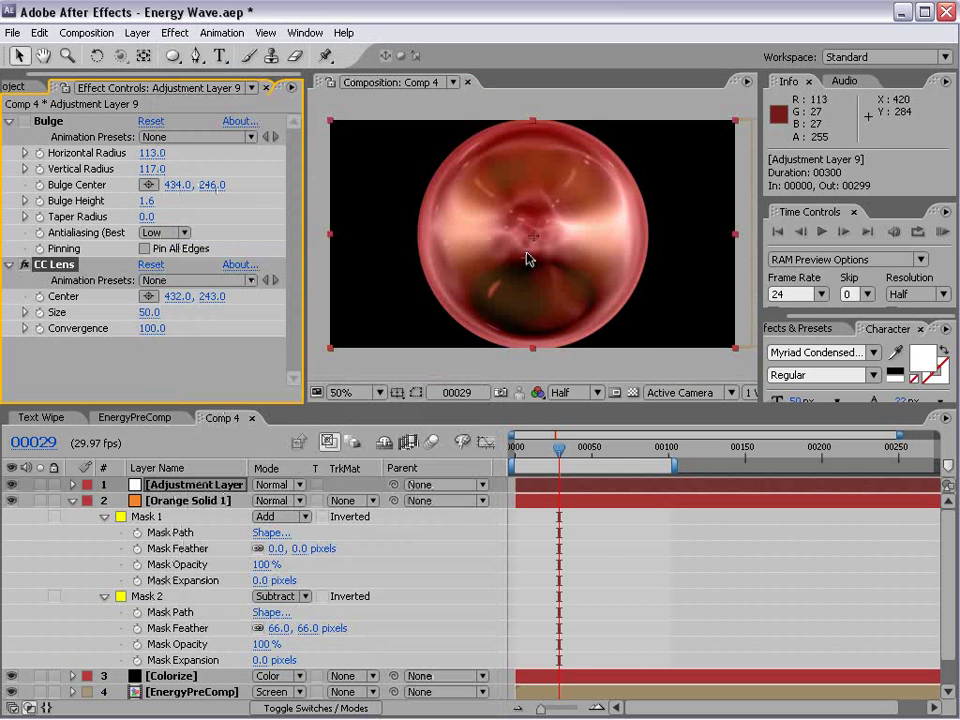
Set CC Lens Size to 29 and Convergence to 100, scrubbing frames to check the orb
mouse_move(150, 312)
left_mouse_down()
mouse_move(140, 318)
mouse_move(162, 320)
left_mouse_up()
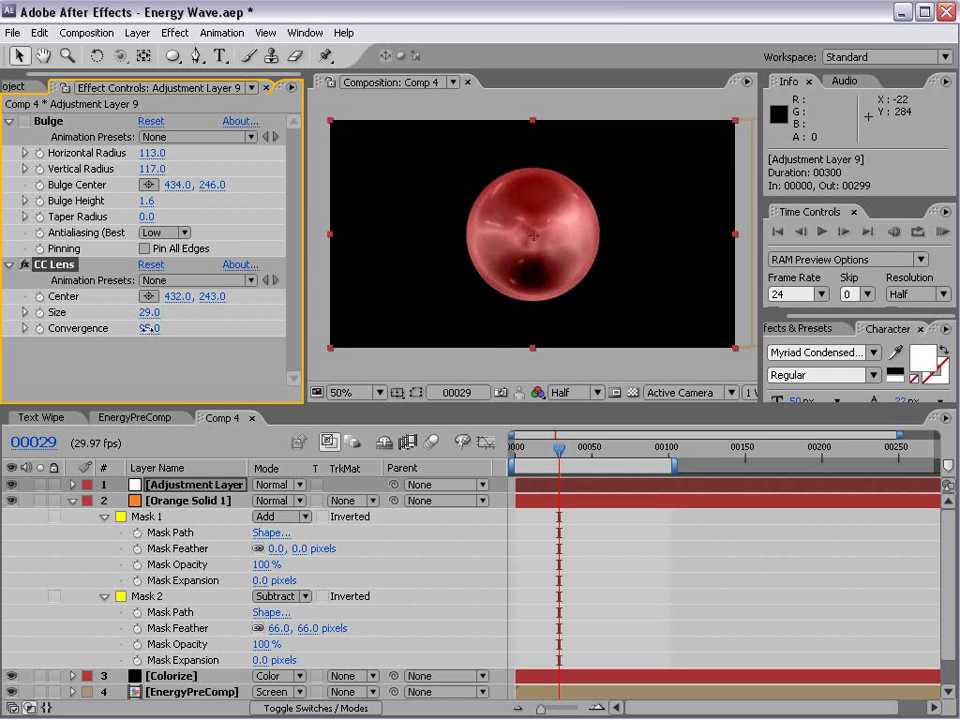
mouse_move(559, 449)
left_mouse_down()
mouse_move(583, 449)
mouse_move(547, 449)
left_mouse_up()
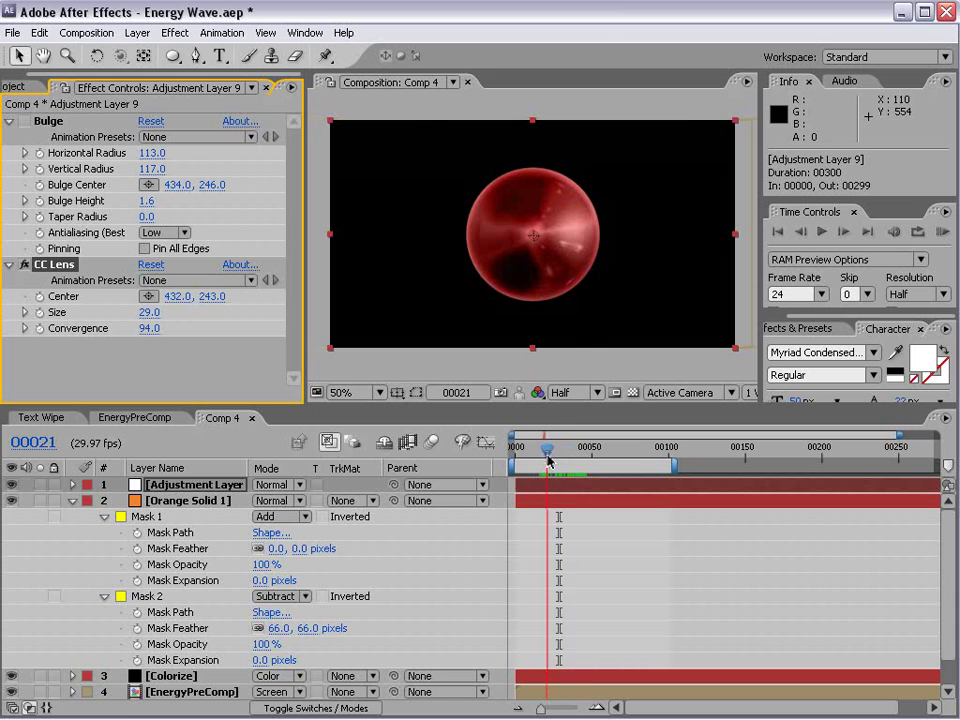
scroll(515, 245, "up", 2)
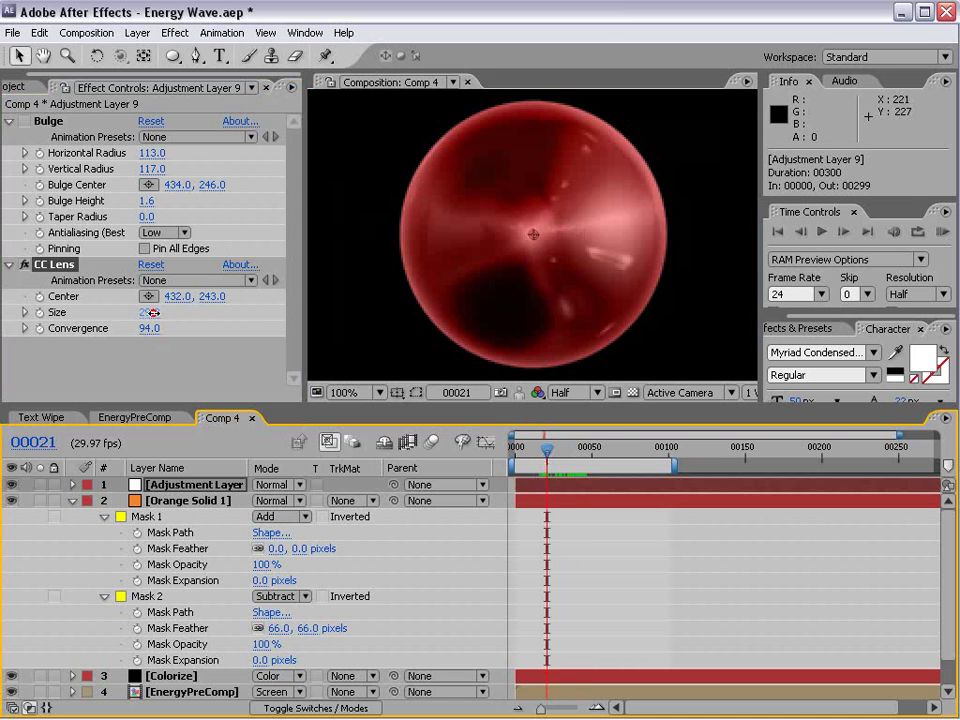
mouse_move(148, 313)
left_mouse_down()
mouse_move(153, 328)
mouse_move(240, 326)
left_mouse_up()
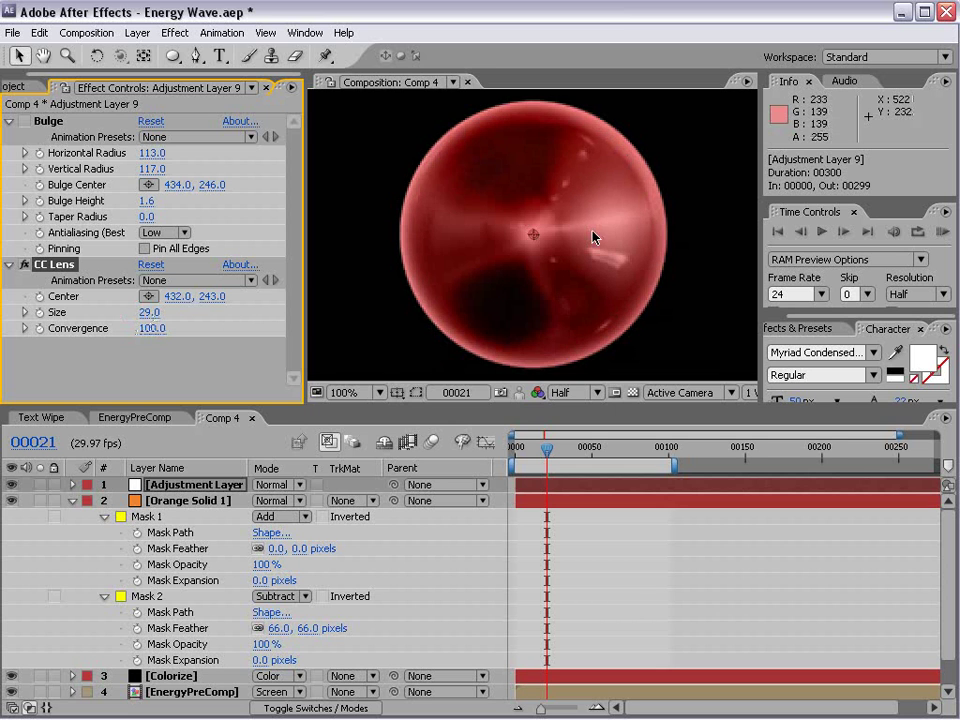
scroll(549, 263, "down", 2)
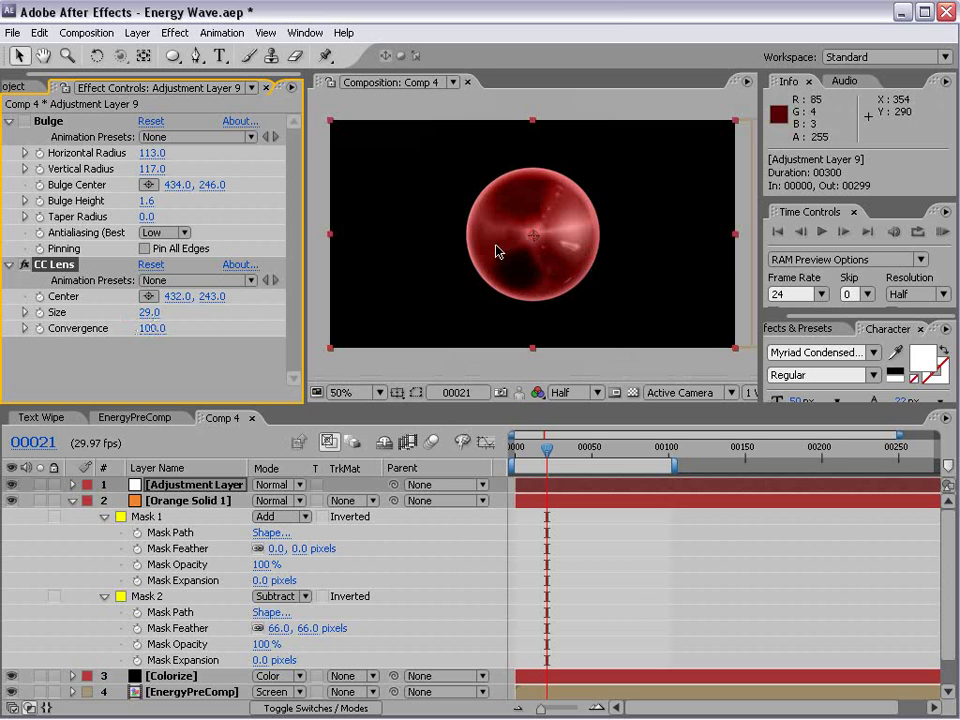
left_click(72, 501)
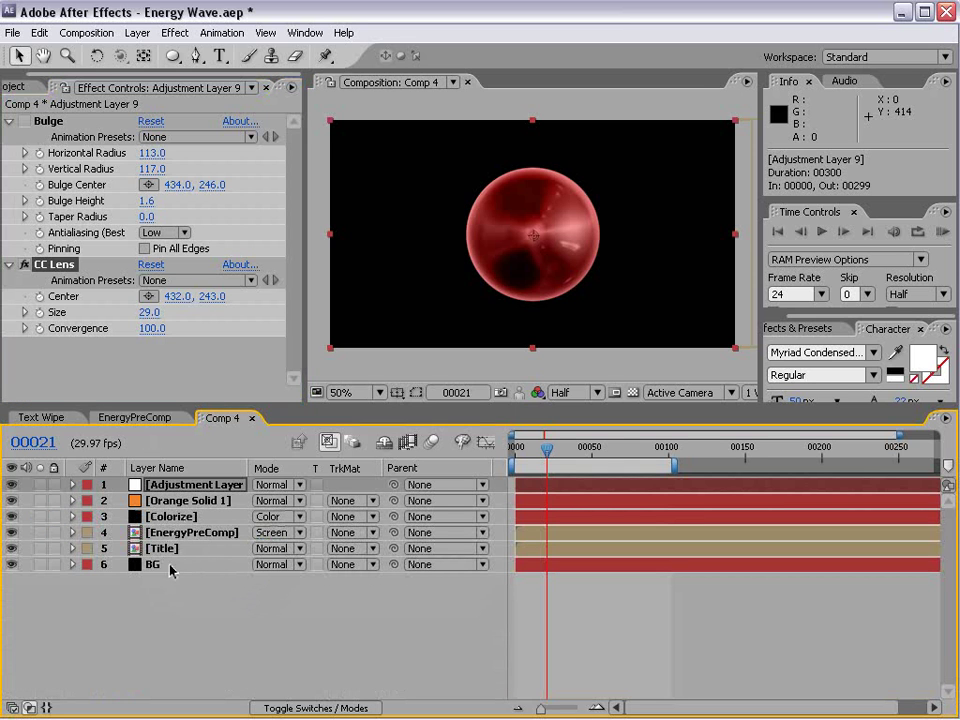
Duplicate the Colorize, EnergyPreComp, Title and BG 2 layers and stack the copies above the originals
left_click(175, 503)
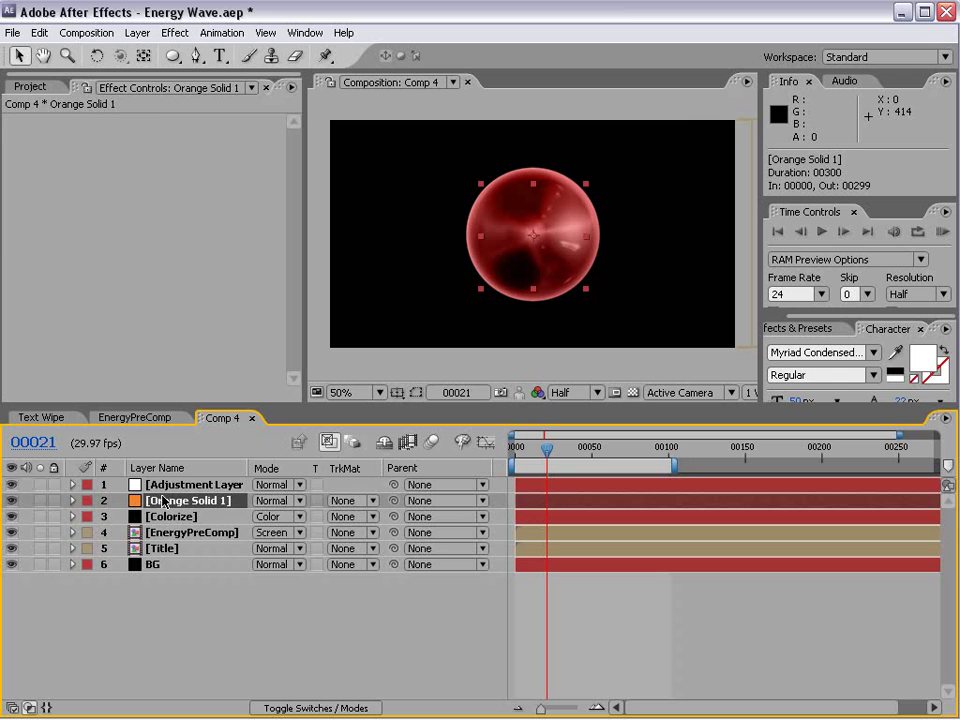
left_click(168, 487)
left_click(170, 516)
left_click(160, 566, "shift")
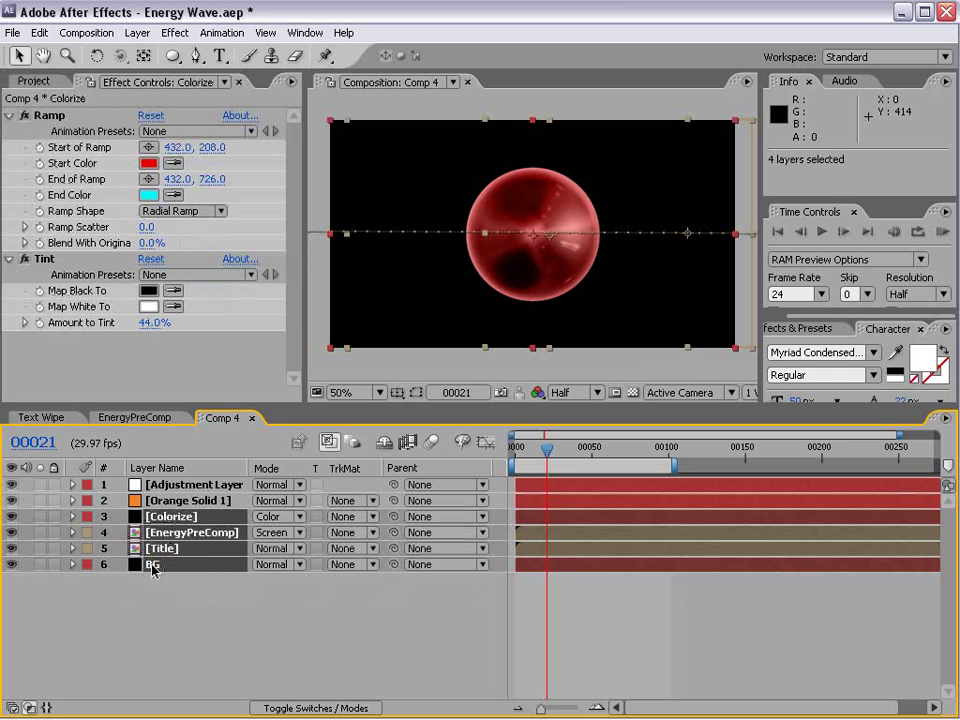
key("ctrl+d")
left_click_drag(160, 616, 170, 512)
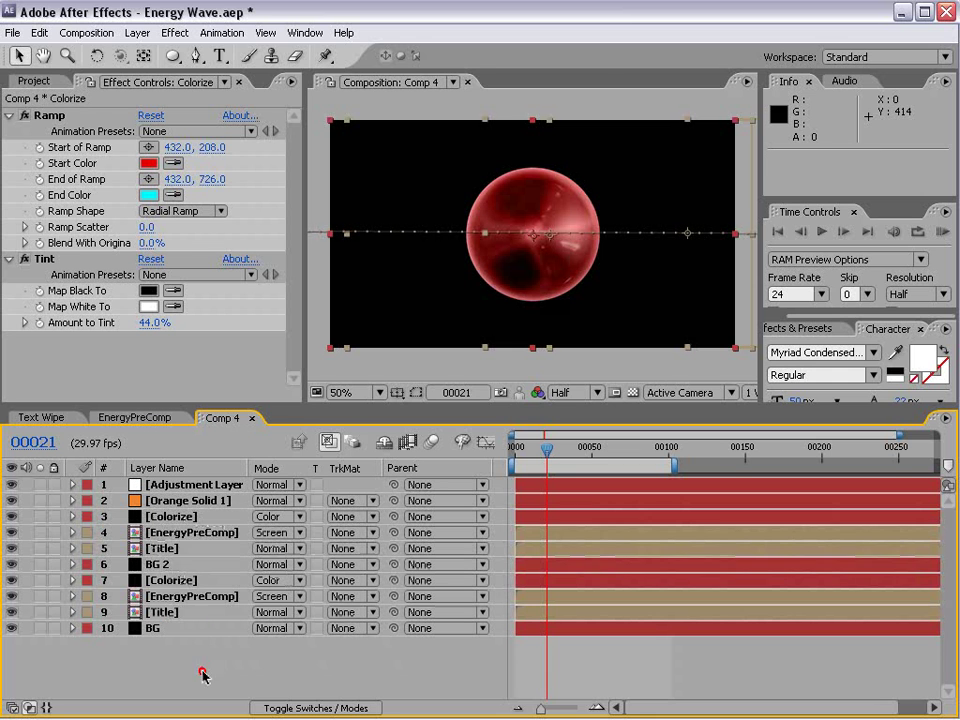
Pre-compose Orange Solid 1 and the duplicated layers into Pre-comp 3
left_click(160, 564)
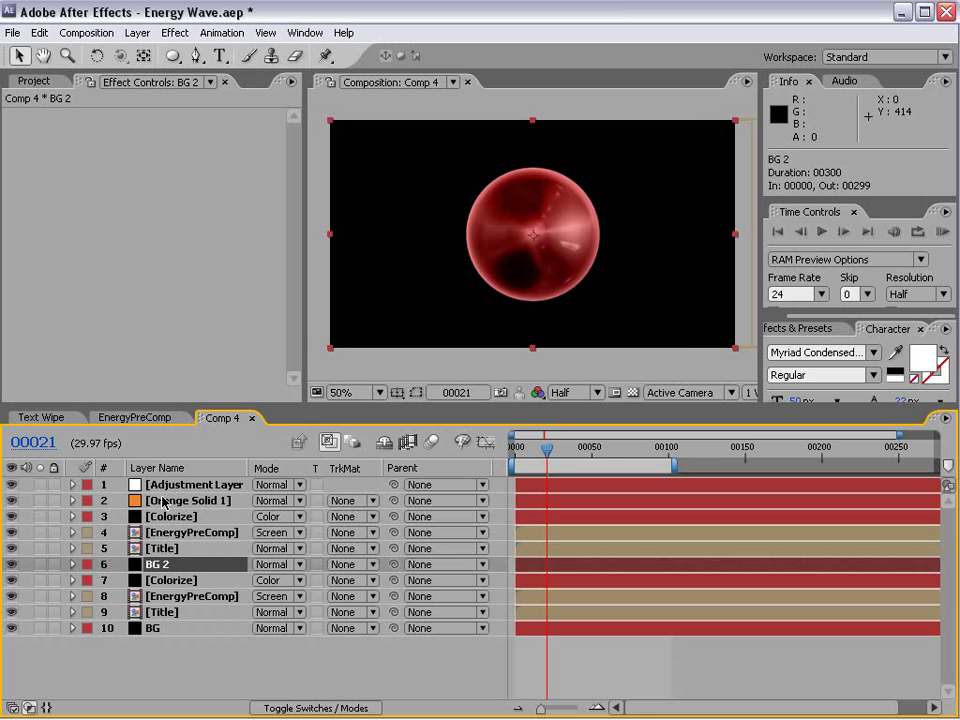
left_click(172, 484, "shift")
left_click(168, 500, "ctrl")
key("ctrl+shift+c")
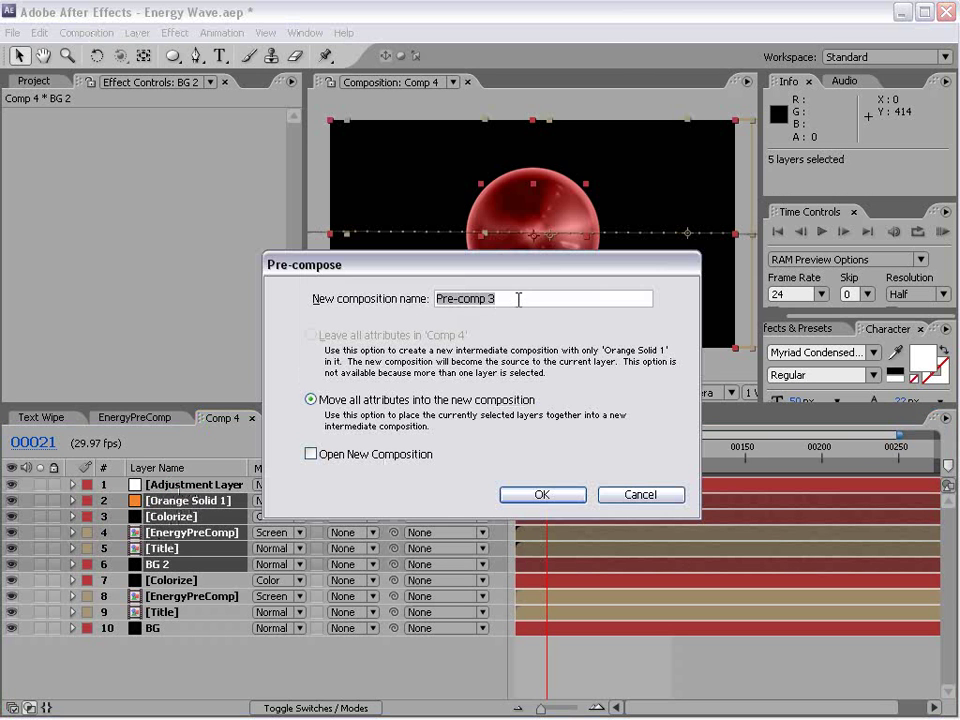
left_click(541, 494)
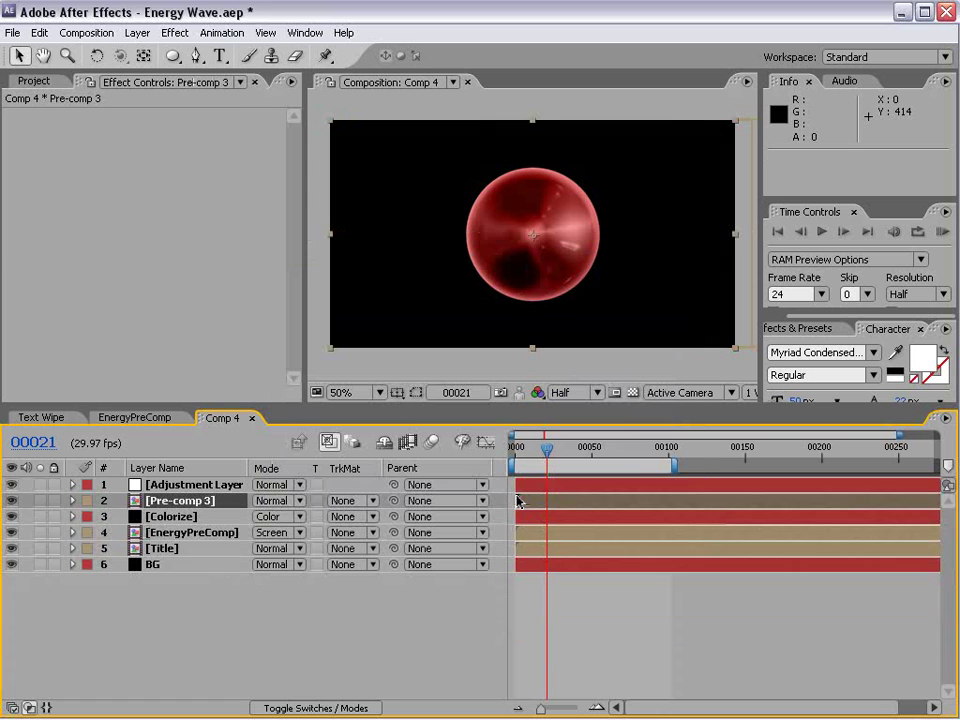
Move the CC Lens effect from the adjustment layer onto Pre-comp 3, deleting the adjustment layer
left_click(194, 486)
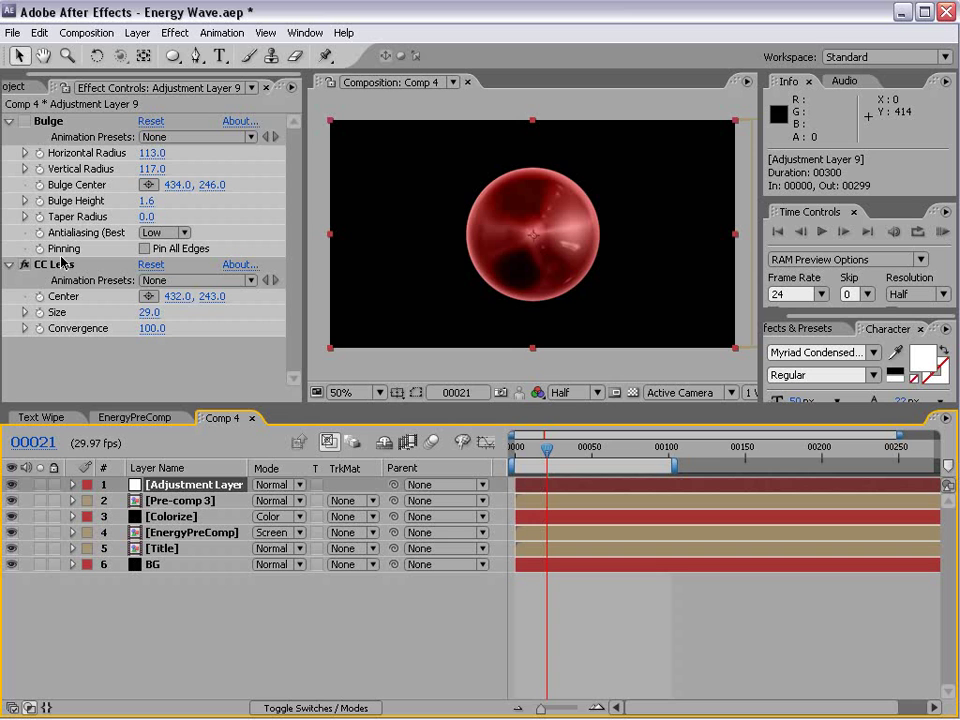
left_click(45, 264)
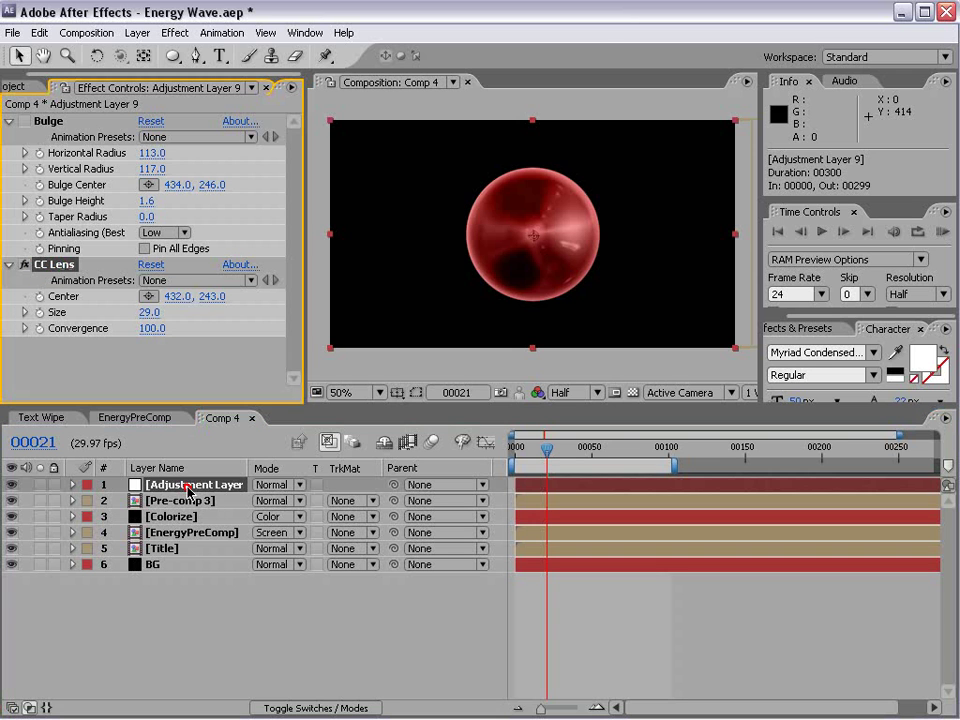
left_click(188, 487)
key("Delete")
key("ctrl+v")
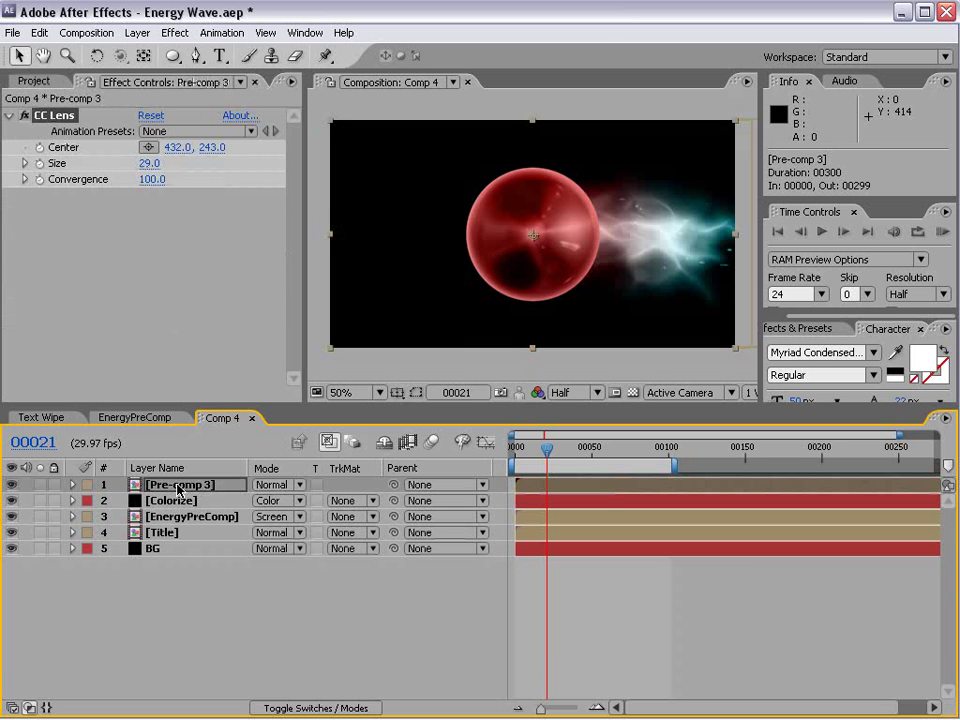
left_click(167, 500)
left_click(75, 484)
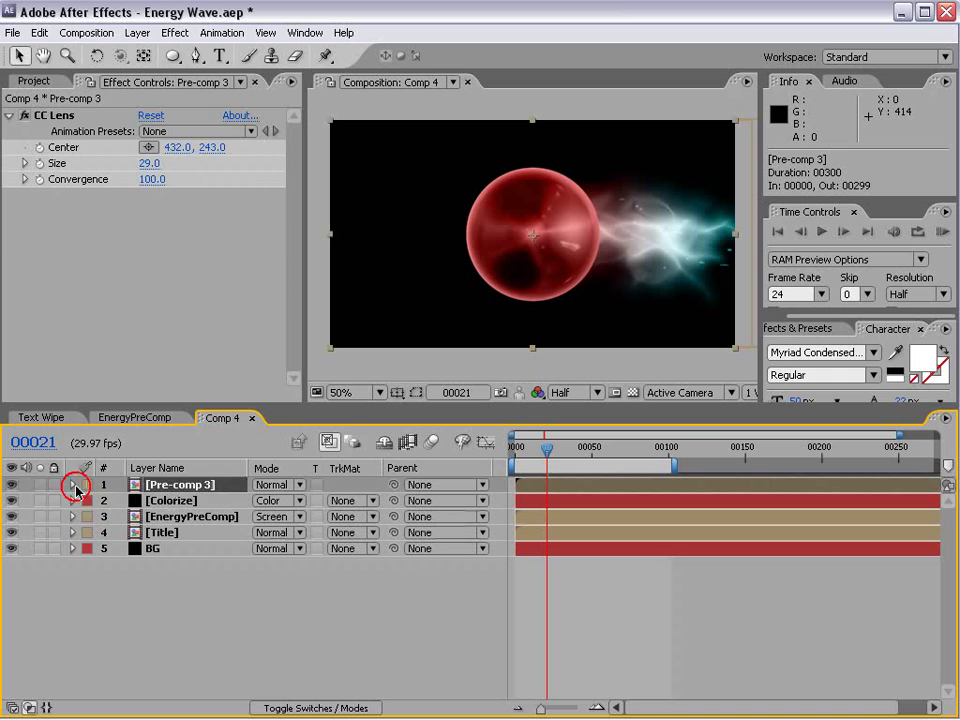
left_click(11, 484)
mouse_move(546, 449)
left_mouse_down()
mouse_move(591, 450)
mouse_move(567, 456)
left_mouse_up()
Keyframe Pre-comp 3 Opacity from 100% to 0% at frame 43, ending the work area at 51 for RAM preview
key("t")
left_click(120, 500)
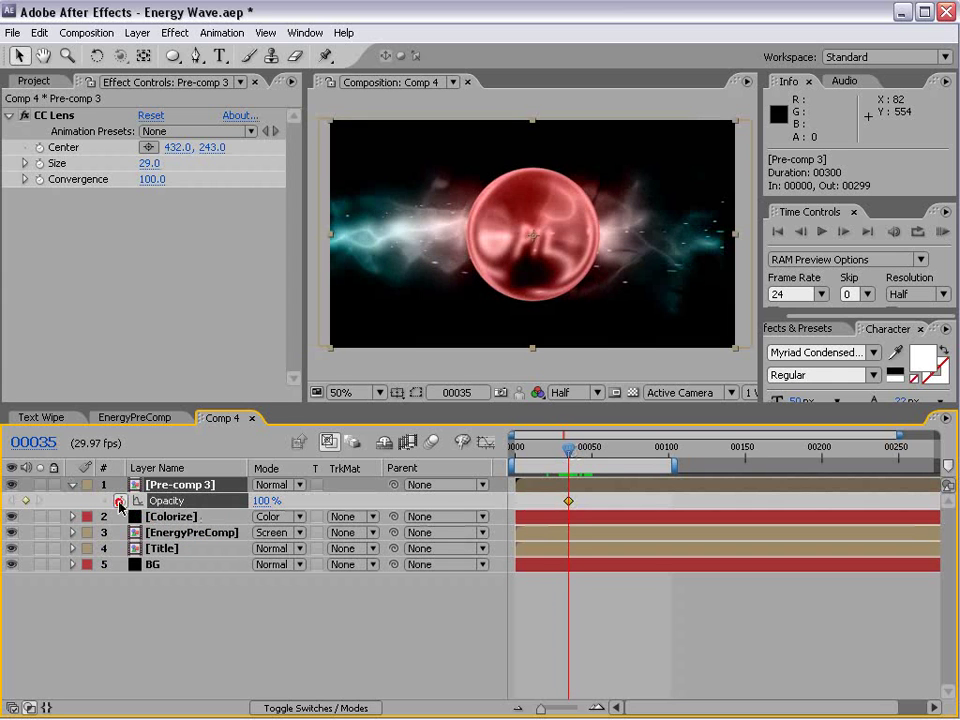
left_click(574, 446)
left_click_drag(262, 500, 176, 516)
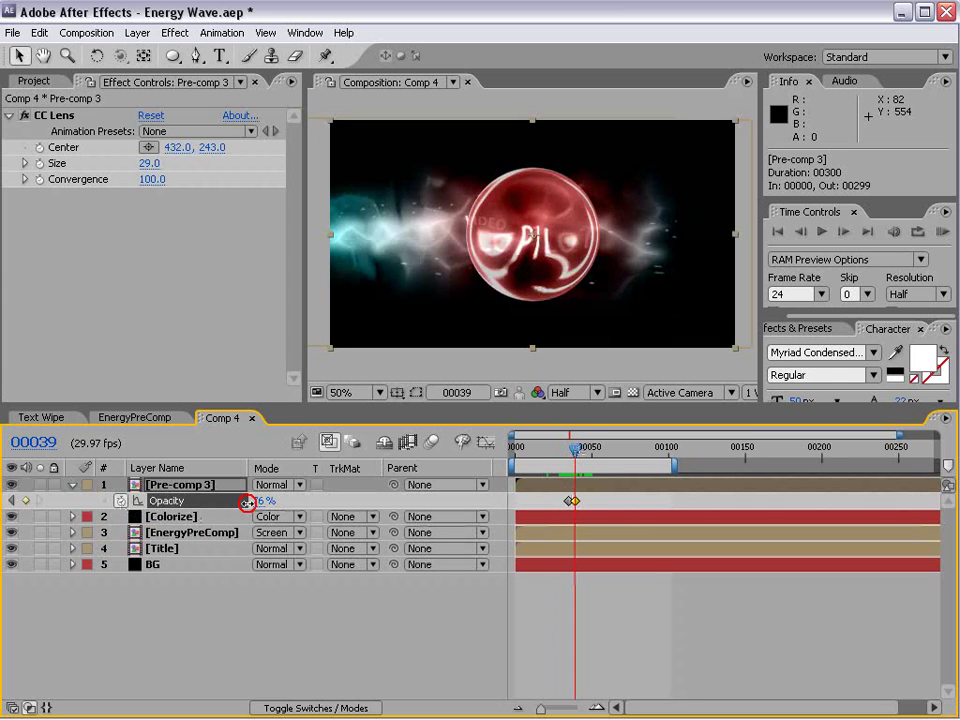
mouse_move(577, 450)
left_mouse_down()
mouse_move(546, 455)
mouse_move(597, 446)
left_mouse_up()
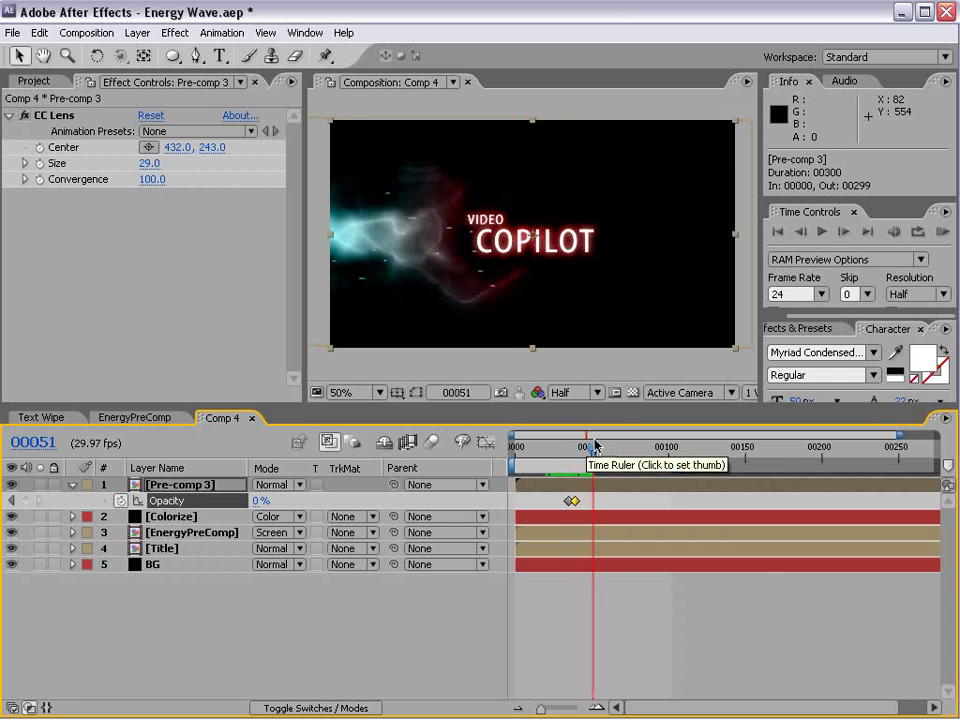
key("n")
key("KP_0")
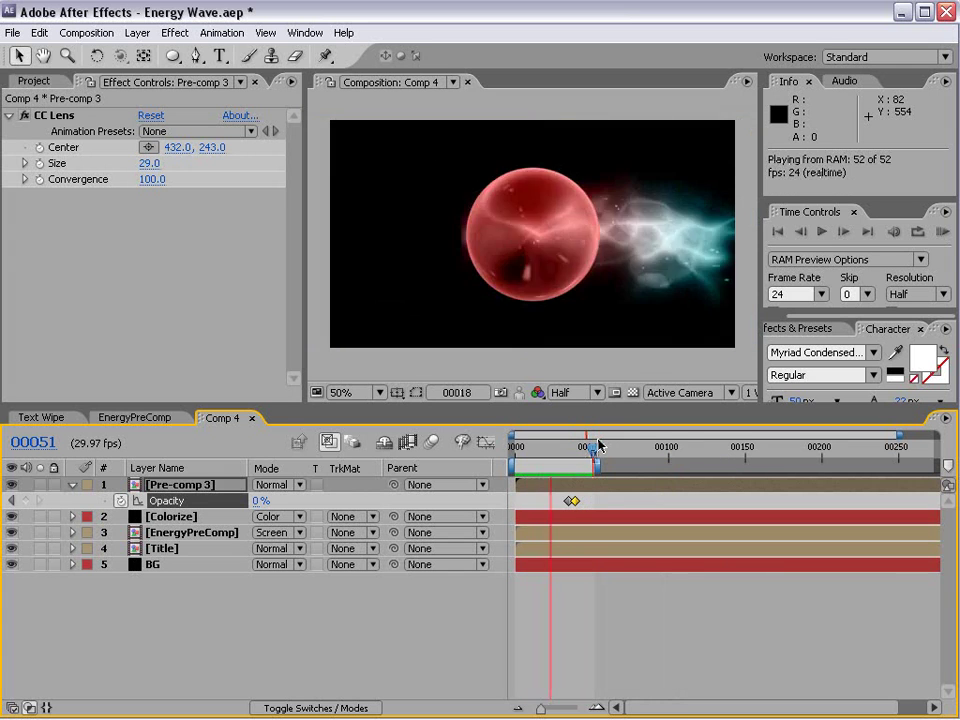
left_click_drag(576, 501, 581, 503)
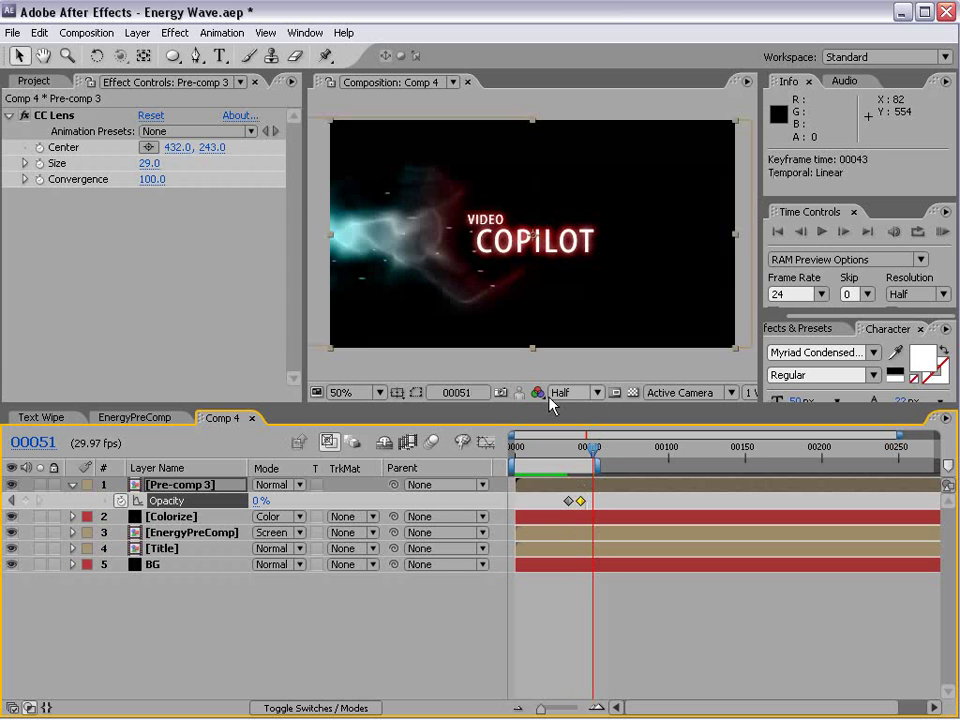
key("KP_0")
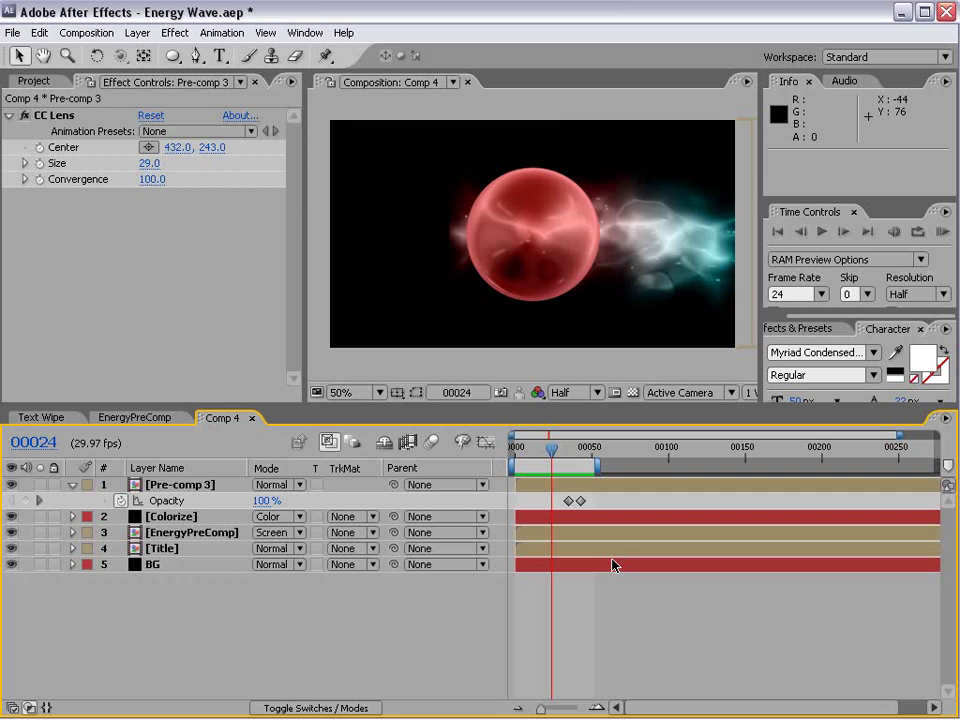
mouse_move(520, 448)
left_mouse_down()
mouse_move(572, 448)
mouse_move(560, 466)
mouse_move(540, 450)
mouse_move(574, 450)
mouse_move(552, 489)
mouse_move(567, 490)
left_mouse_up()
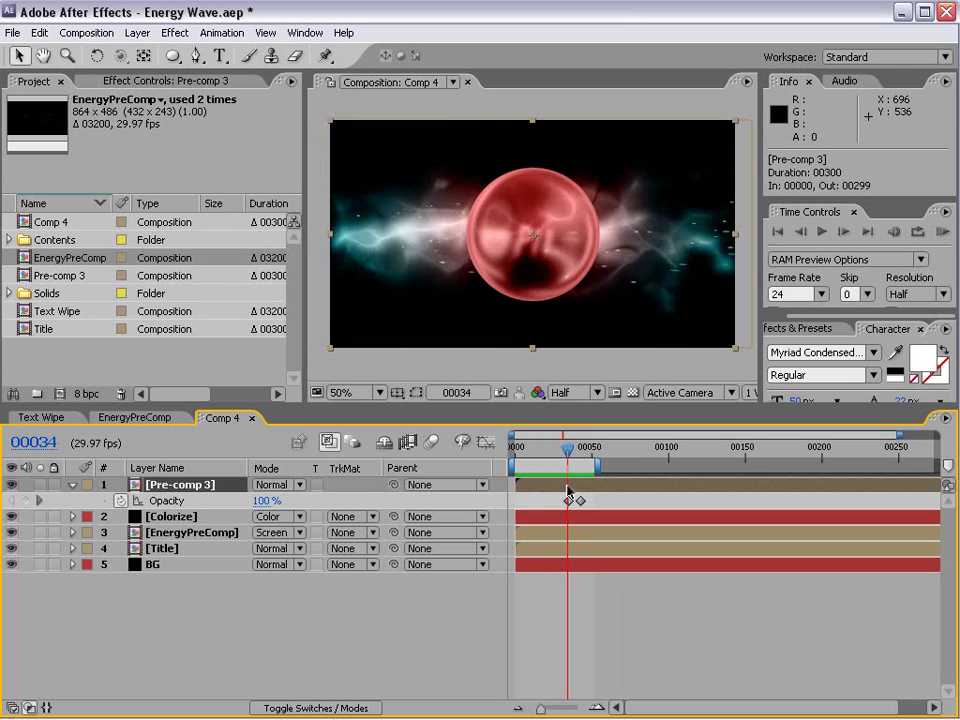